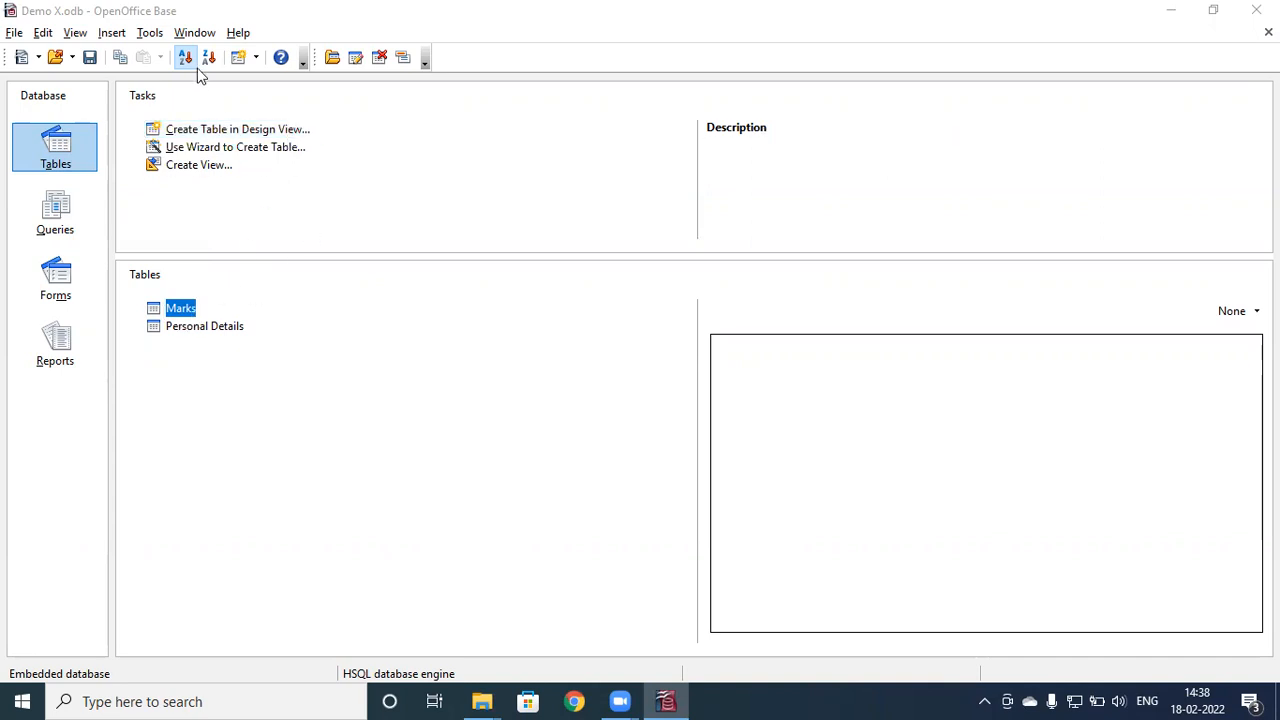
Step: Review the relationship between the Personal Details and Marks tables, and close the relation design
{"action": "left_click", "coordinate": [150, 33]}
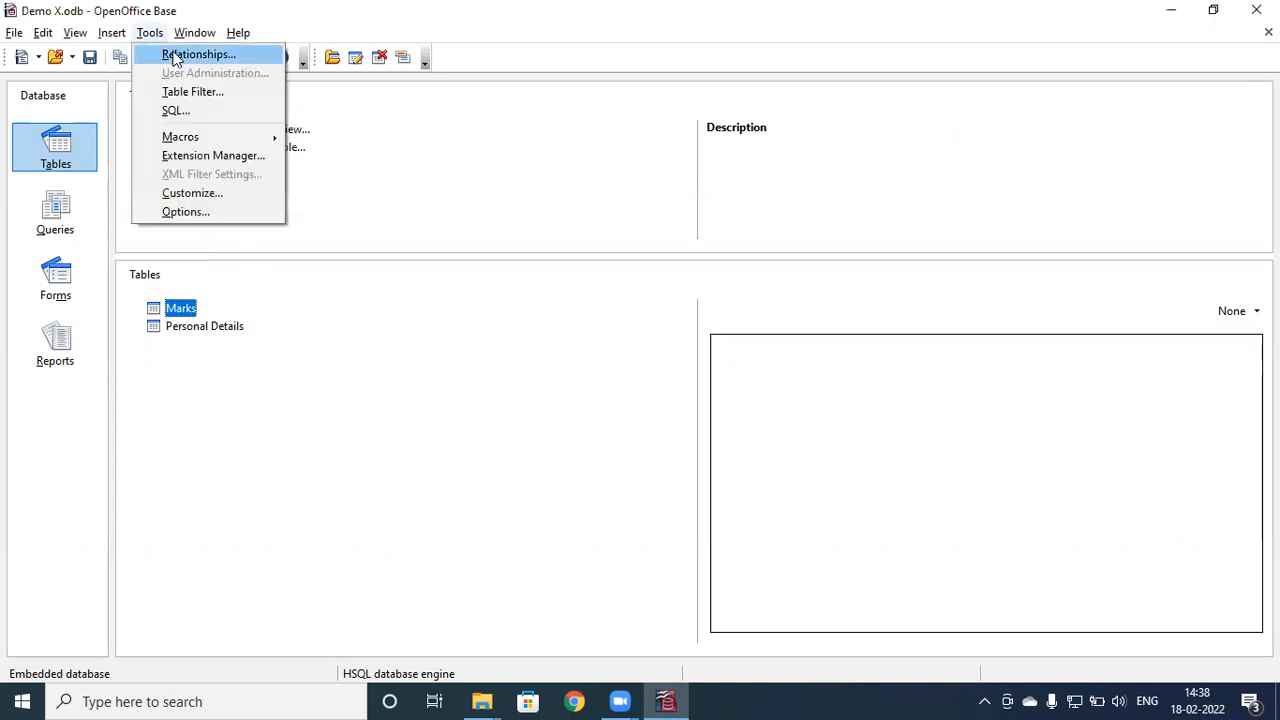
{"action": "left_click", "coordinate": [190, 54]}
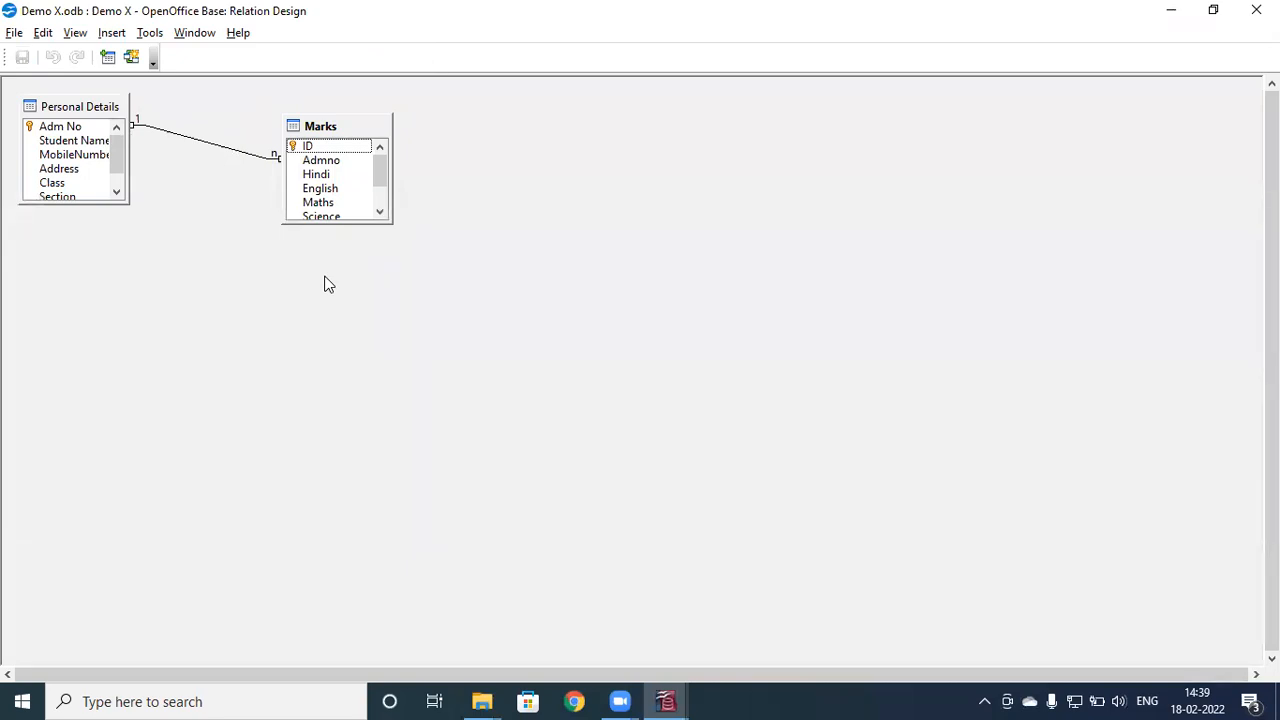
{"action": "left_click", "coordinate": [1256, 10]}
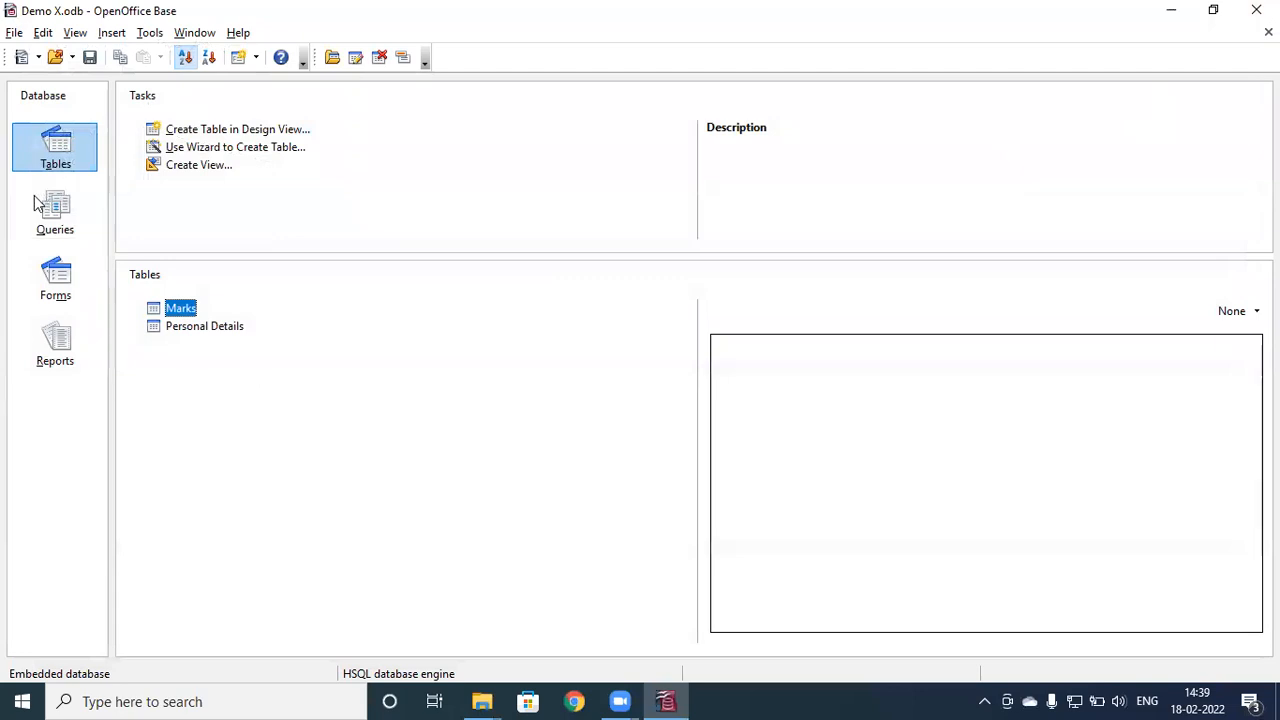
{"action": "left_click", "coordinate": [42, 226]}
{"action": "left_click", "coordinate": [57, 282]}
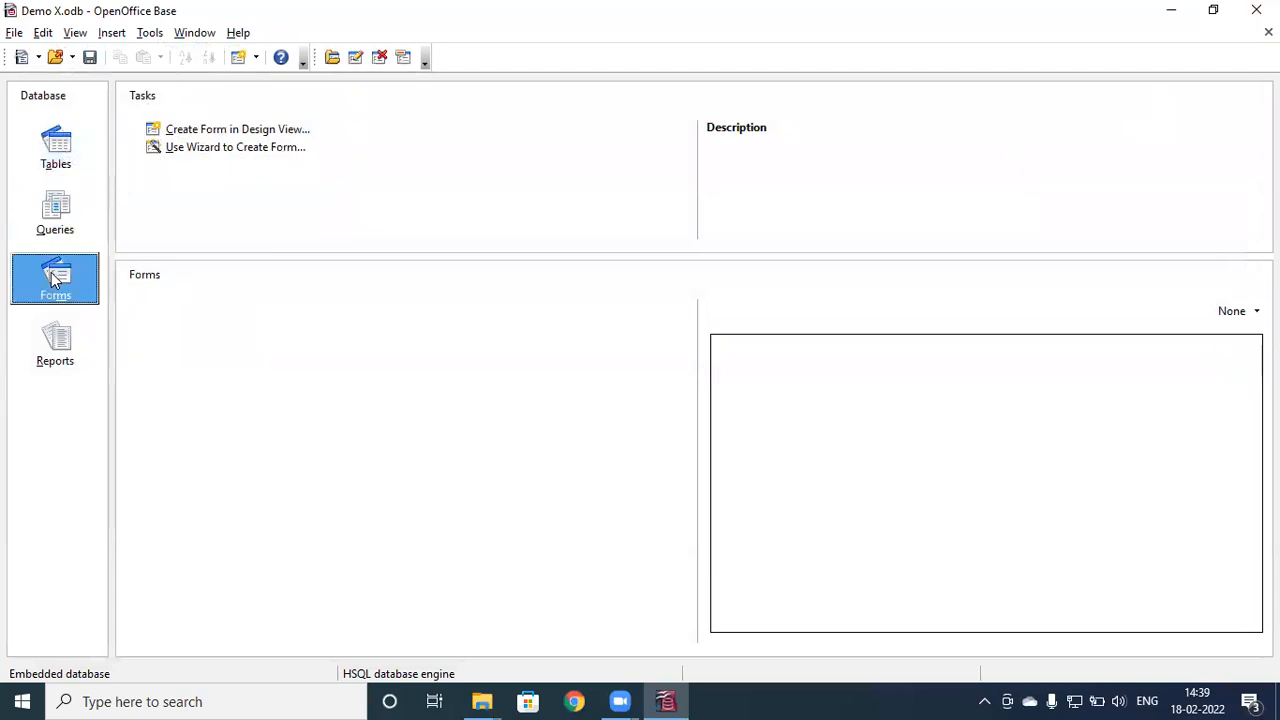
{"action": "left_click", "coordinate": [60, 350]}
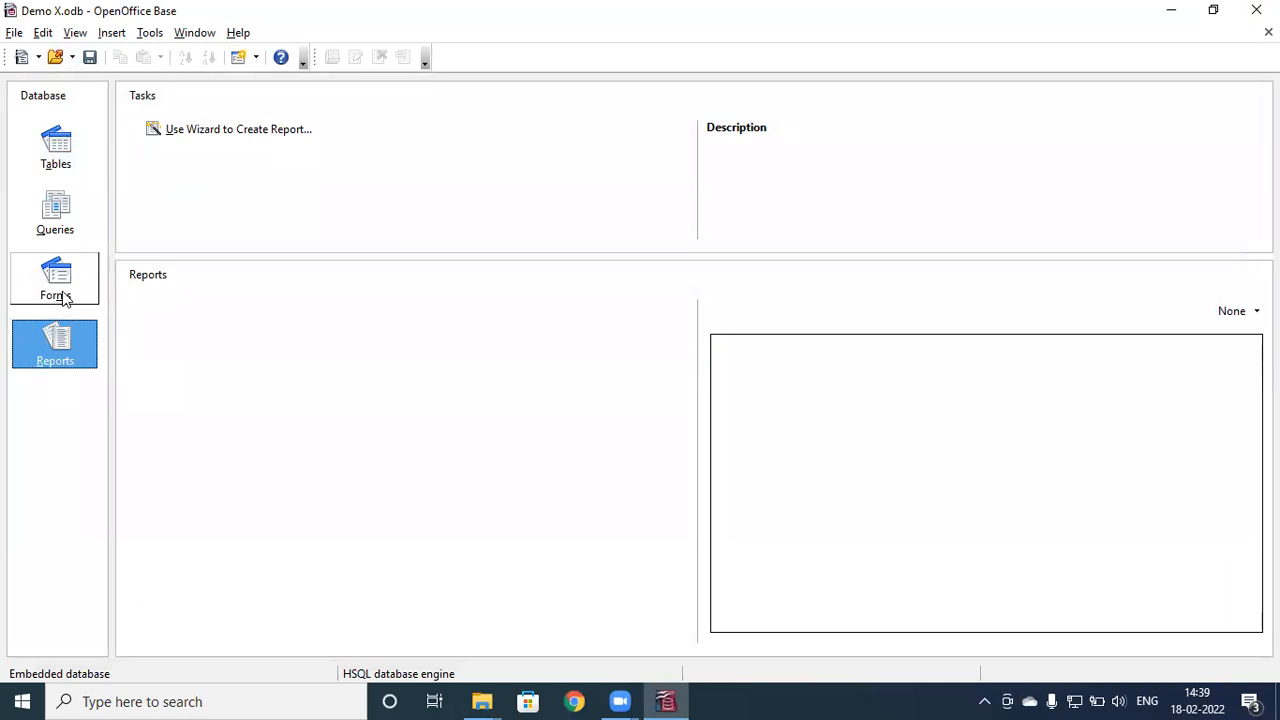
Step: Start a wizard-built form containing all fields of the Personal Details table, without a subform
{"action": "left_click", "coordinate": [64, 299]}
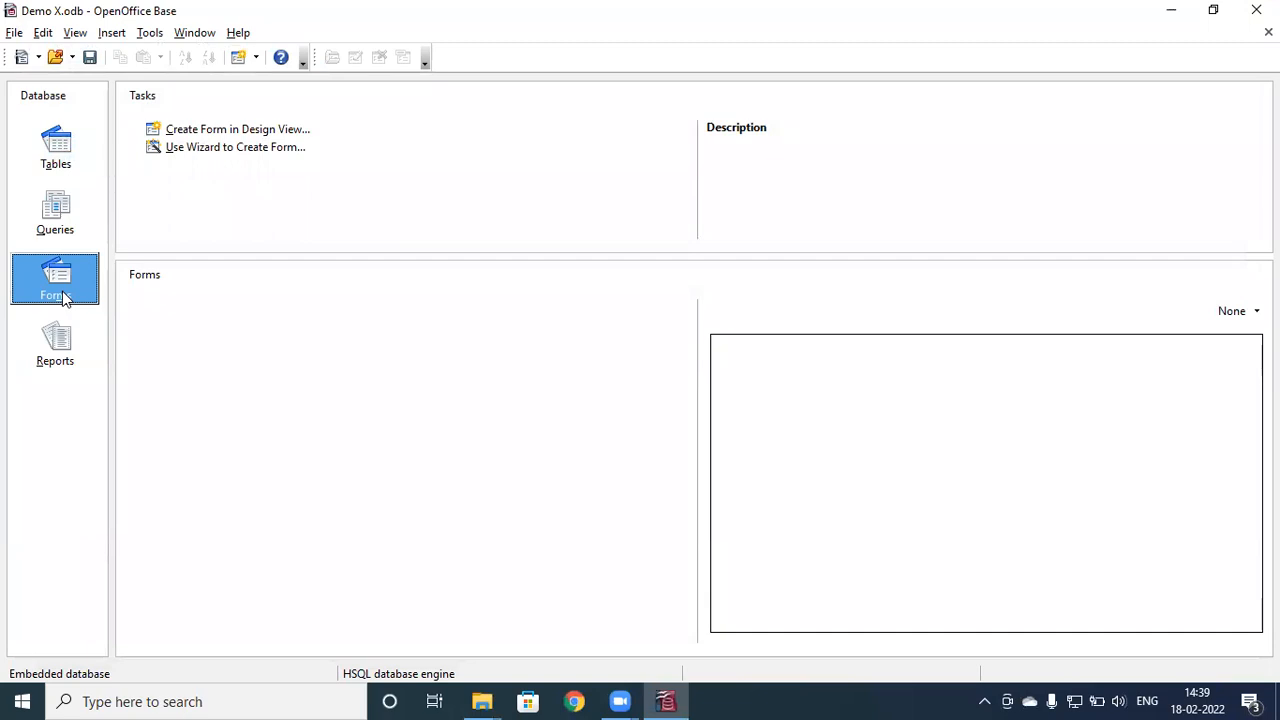
{"action": "left_click", "coordinate": [242, 150]}
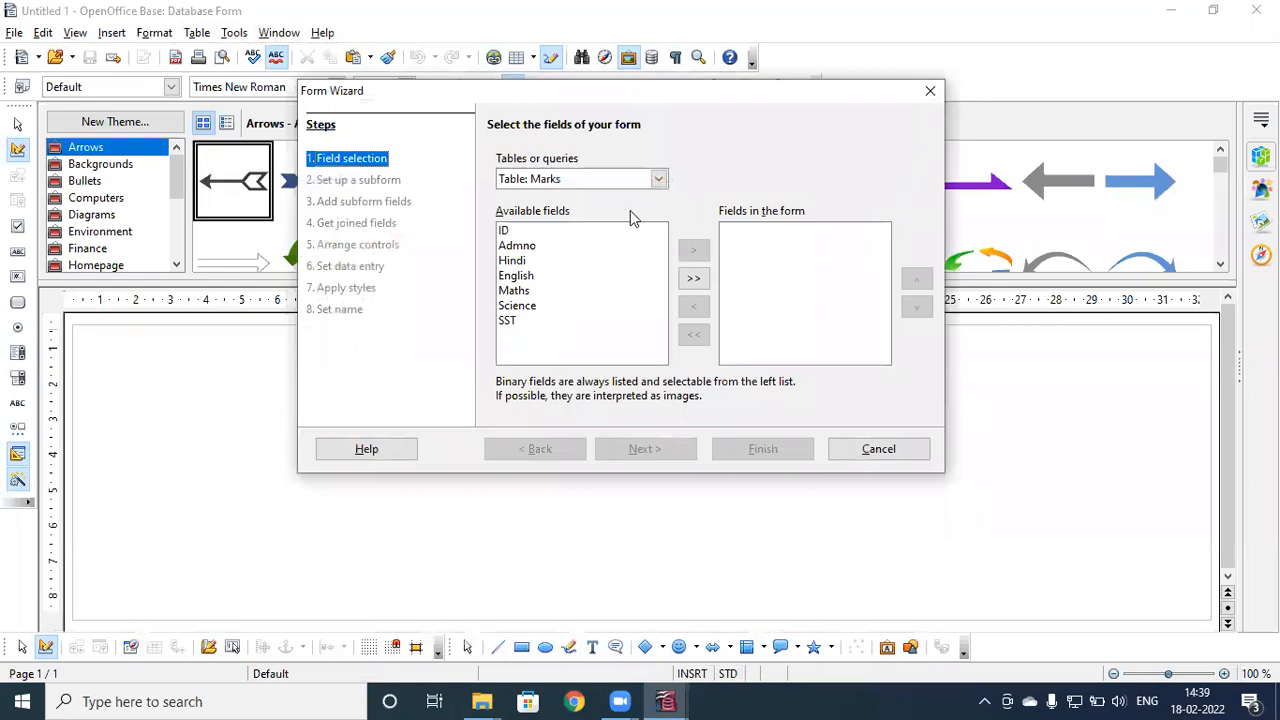
{"action": "left_click", "coordinate": [659, 179]}
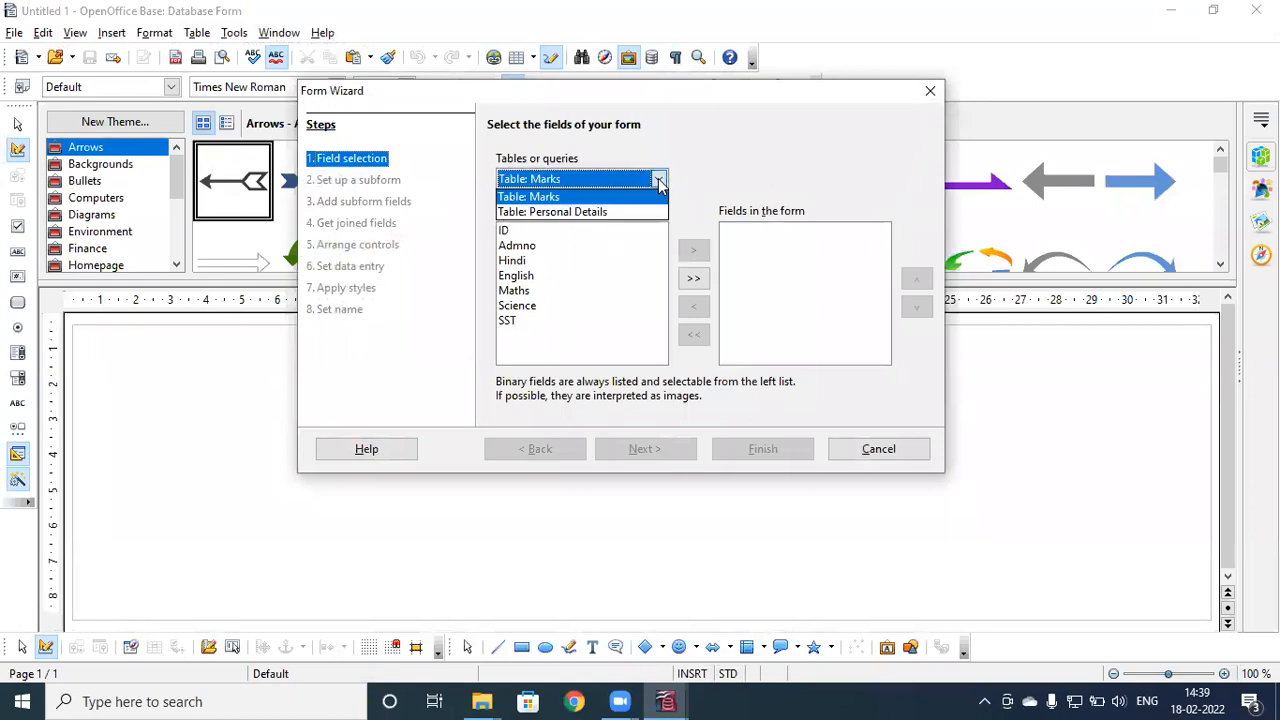
{"action": "left_click", "coordinate": [552, 213]}
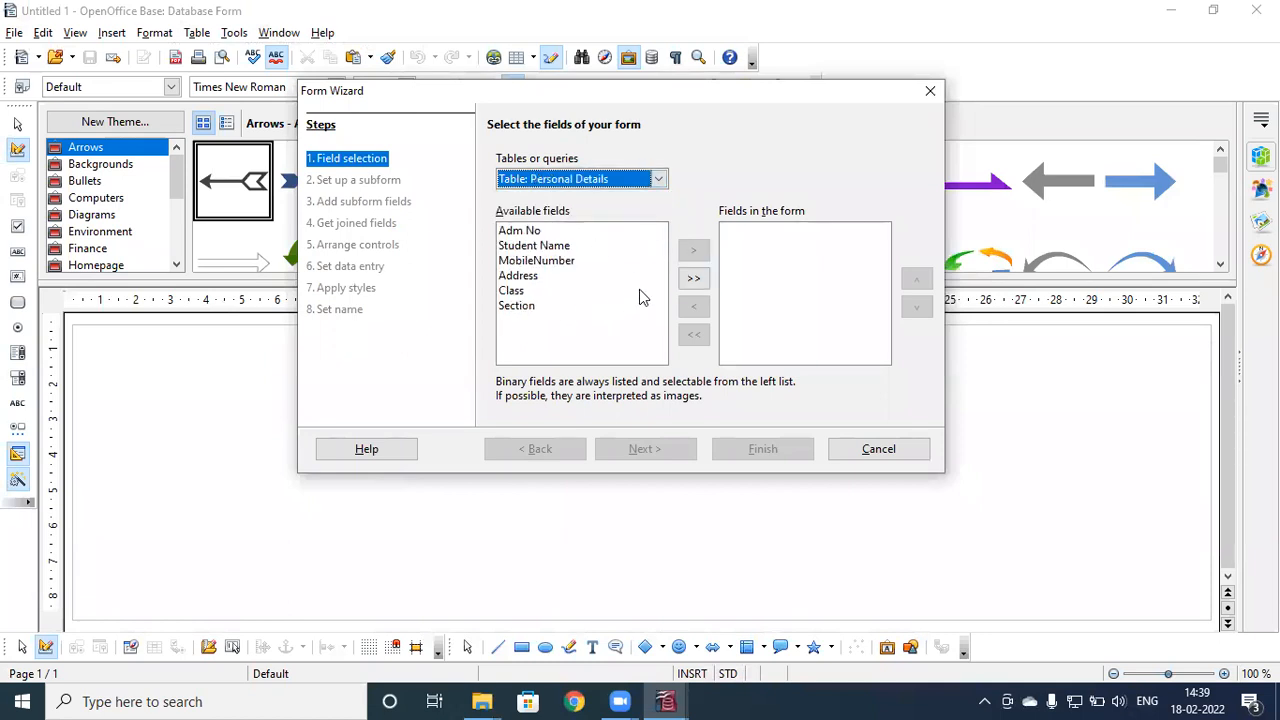
{"action": "left_click", "coordinate": [691, 279]}
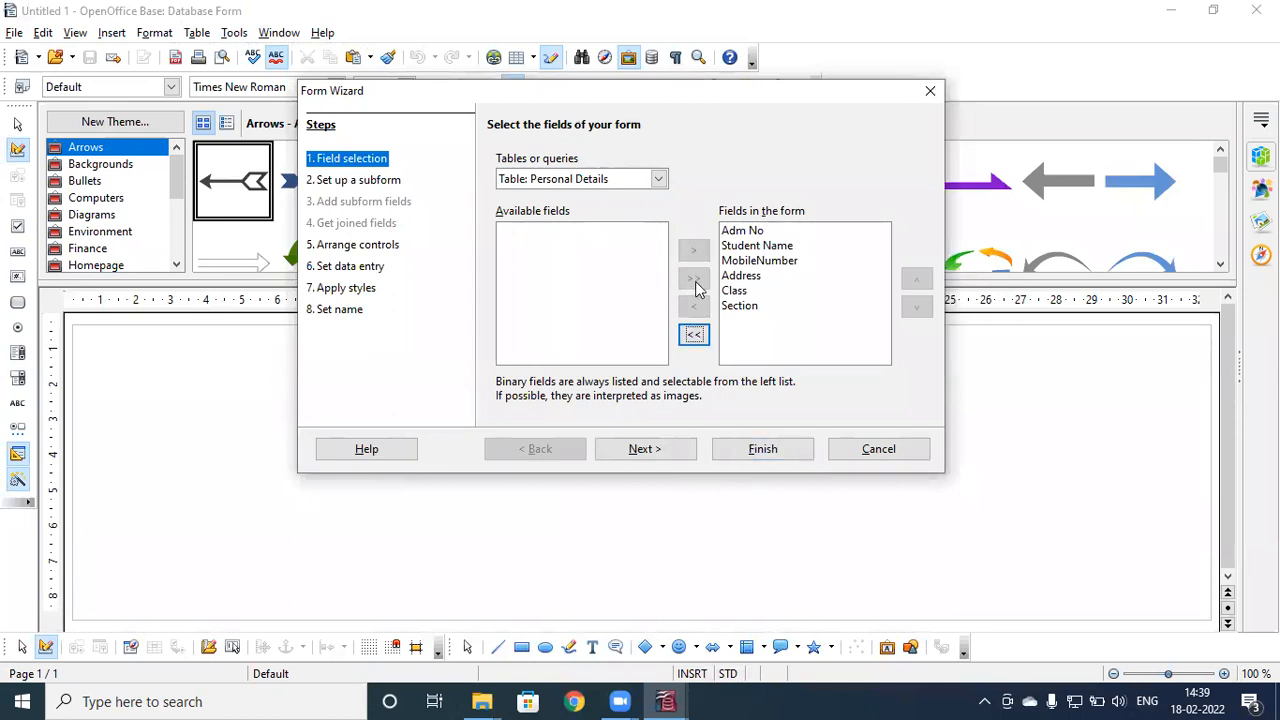
{"action": "left_click", "coordinate": [643, 450]}
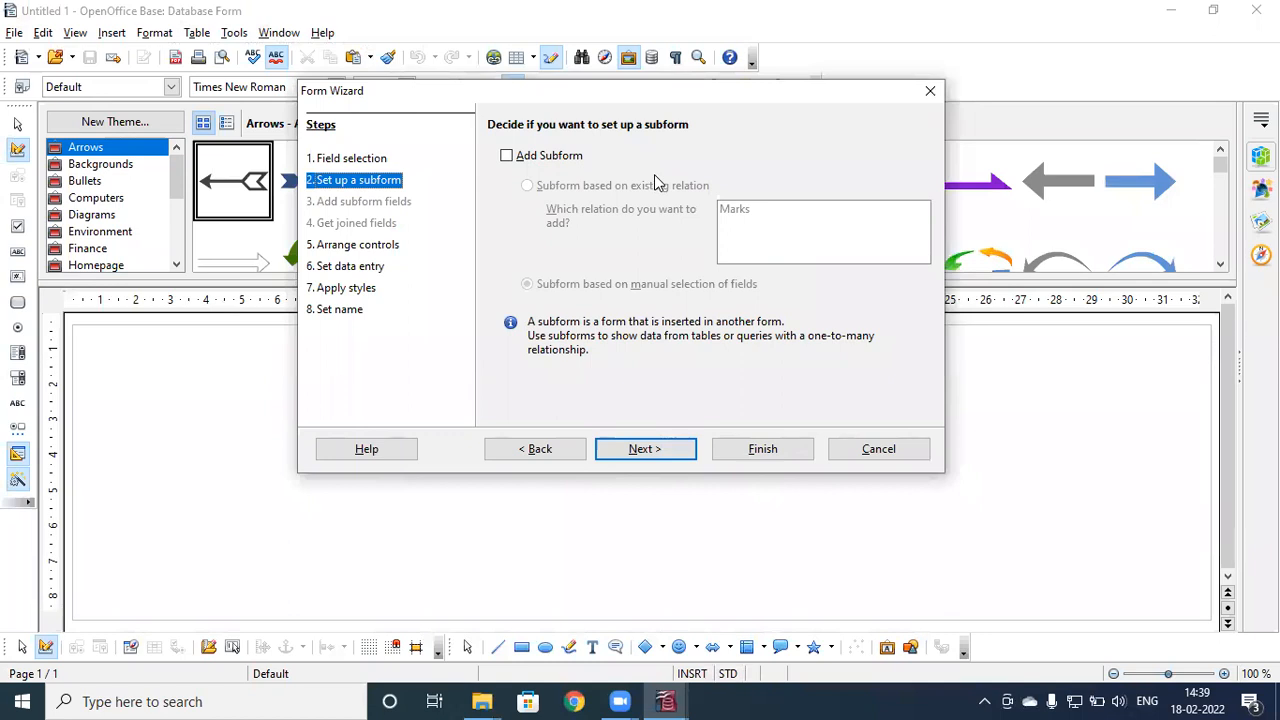
{"action": "left_click", "coordinate": [631, 451]}
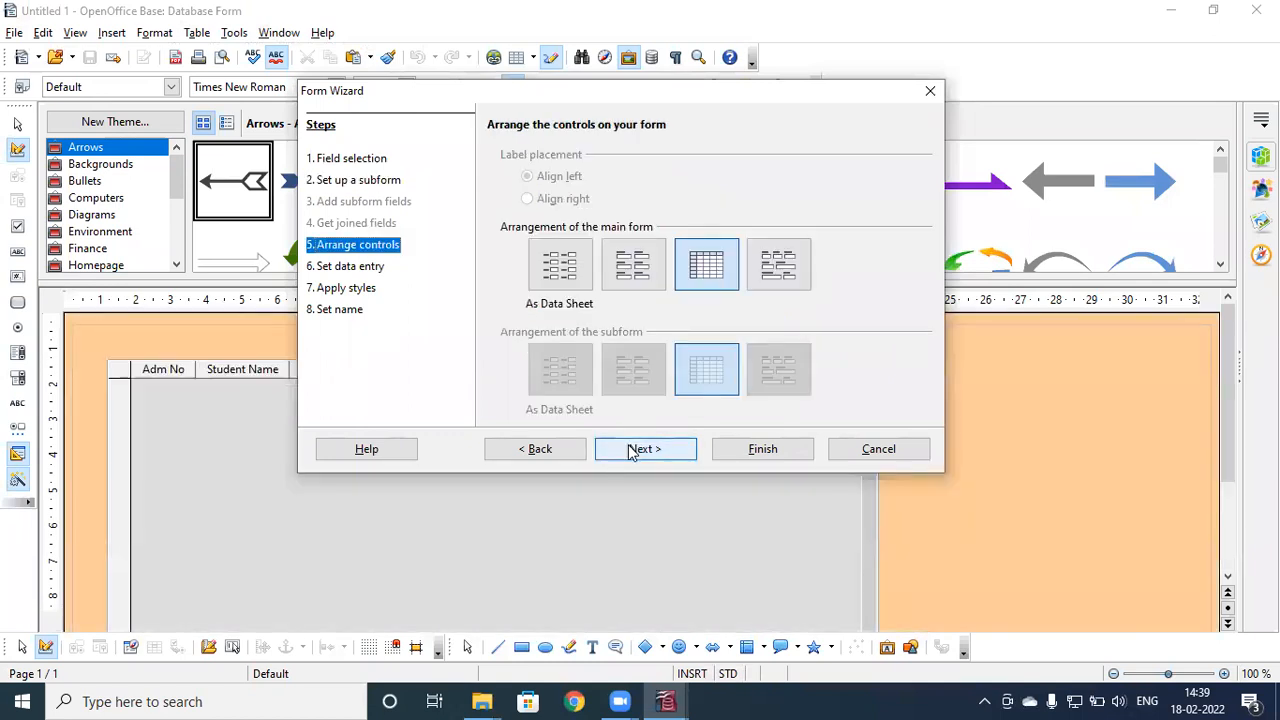
Step: Try the columnar, block and data sheet arrangements for the main form
{"action": "left_click", "coordinate": [563, 278]}
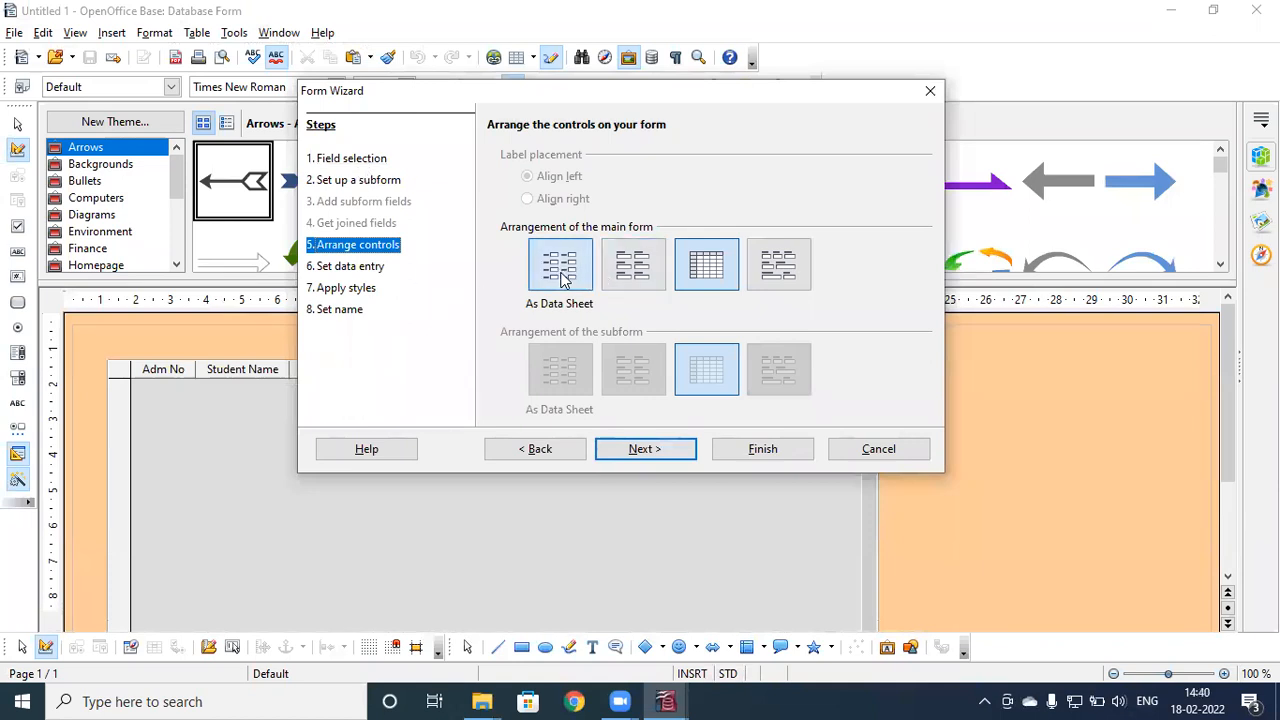
{"action": "left_click", "coordinate": [632, 279]}
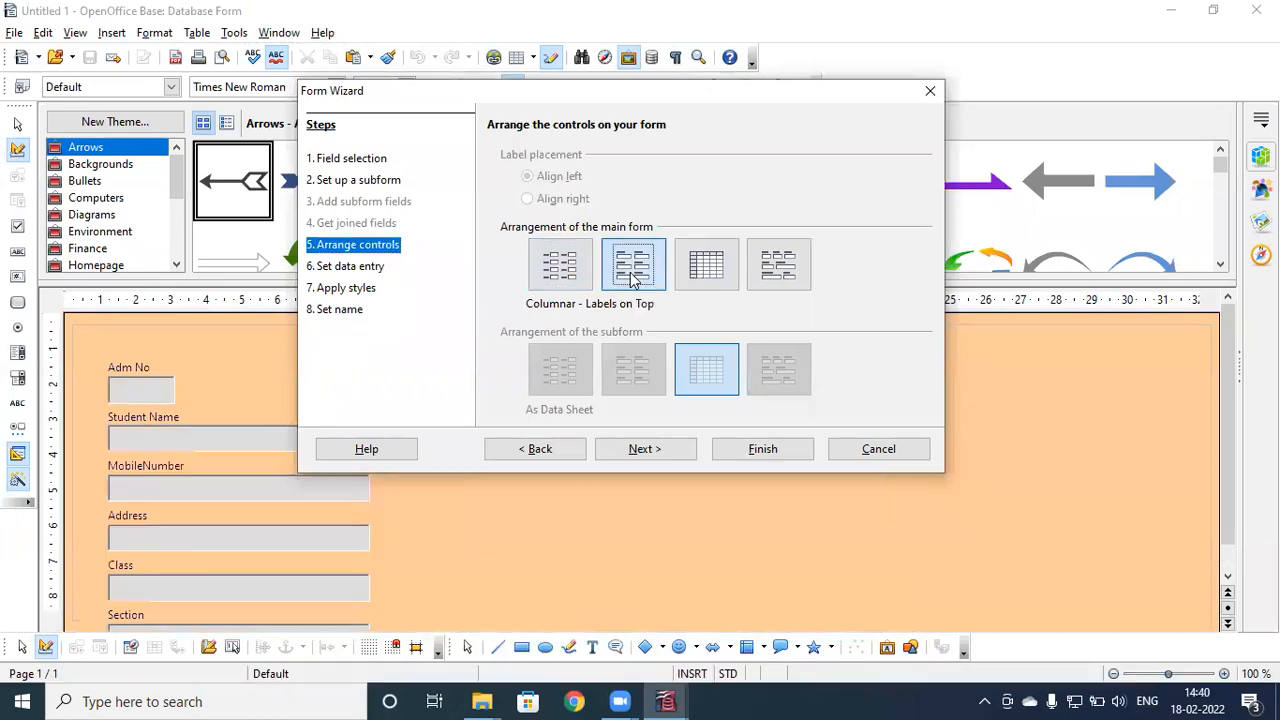
{"action": "left_click", "coordinate": [775, 275]}
{"action": "left_click", "coordinate": [702, 276]}
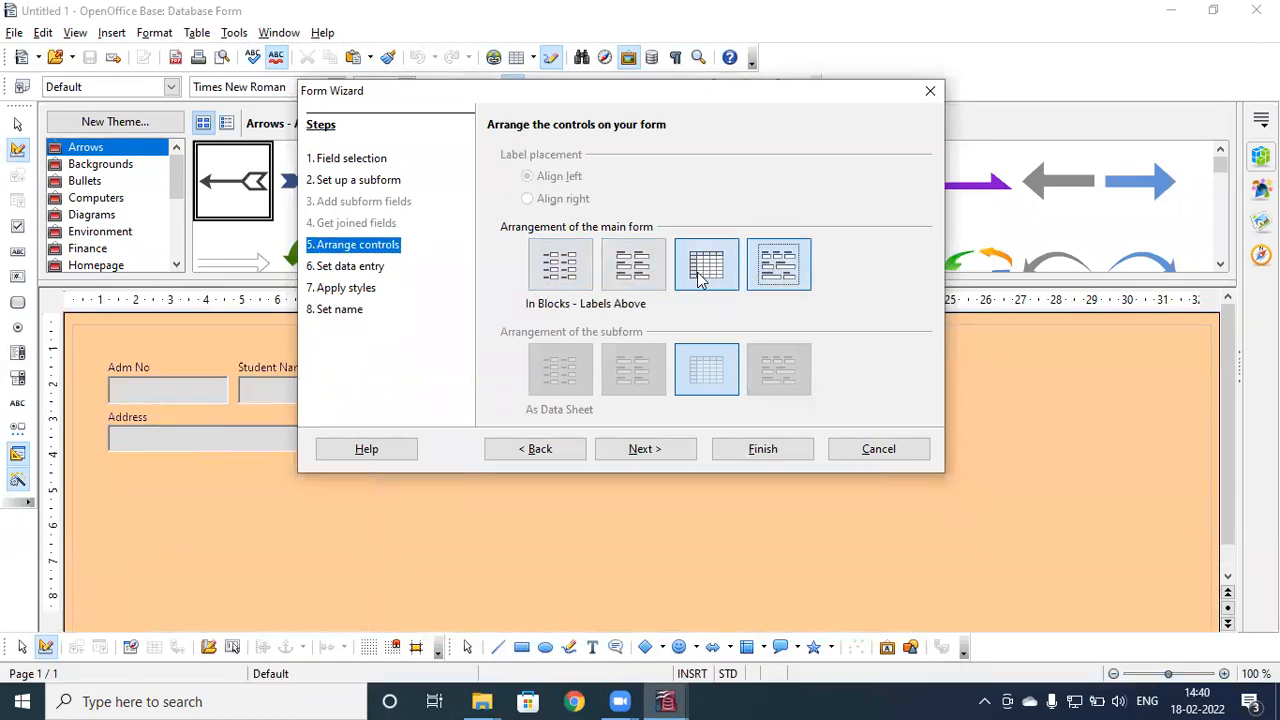
Step: Arrange the main form as Columnar - Labels Left and limit the form to entering new data only
{"action": "left_click", "coordinate": [557, 277]}
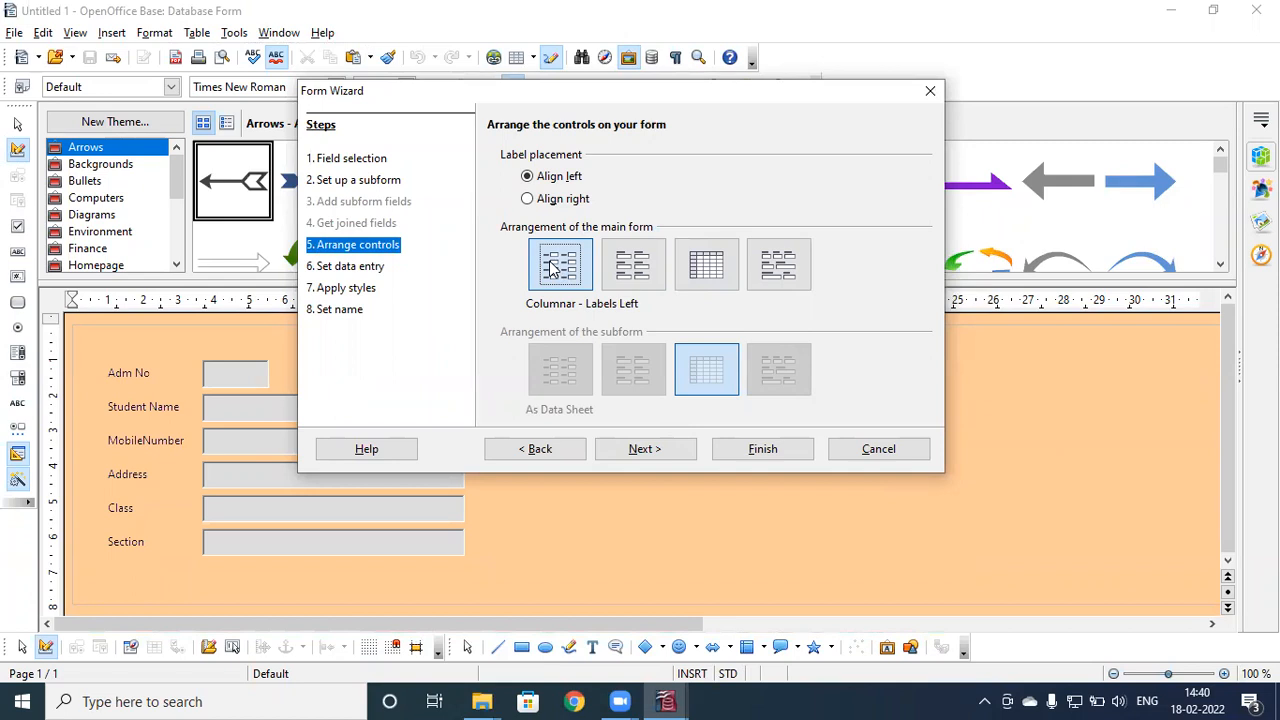
{"action": "left_click", "coordinate": [661, 458]}
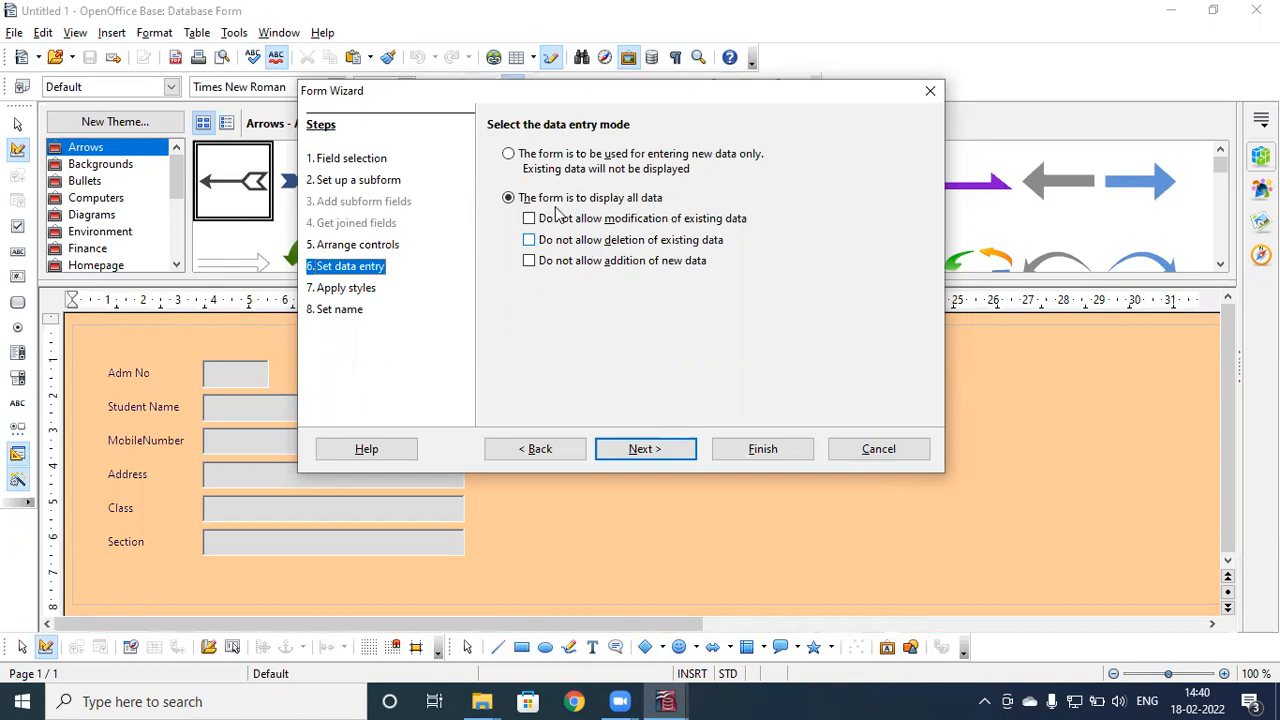
{"action": "left_click", "coordinate": [509, 155]}
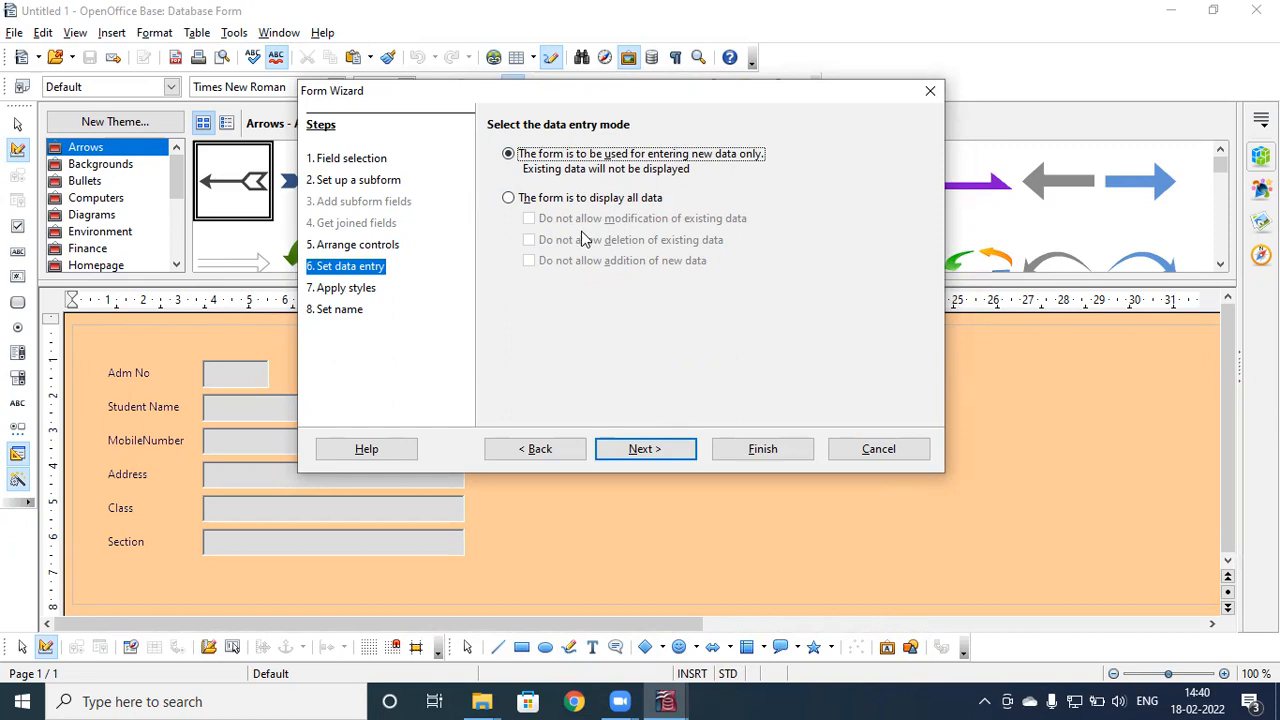
{"action": "left_click", "coordinate": [643, 450]}
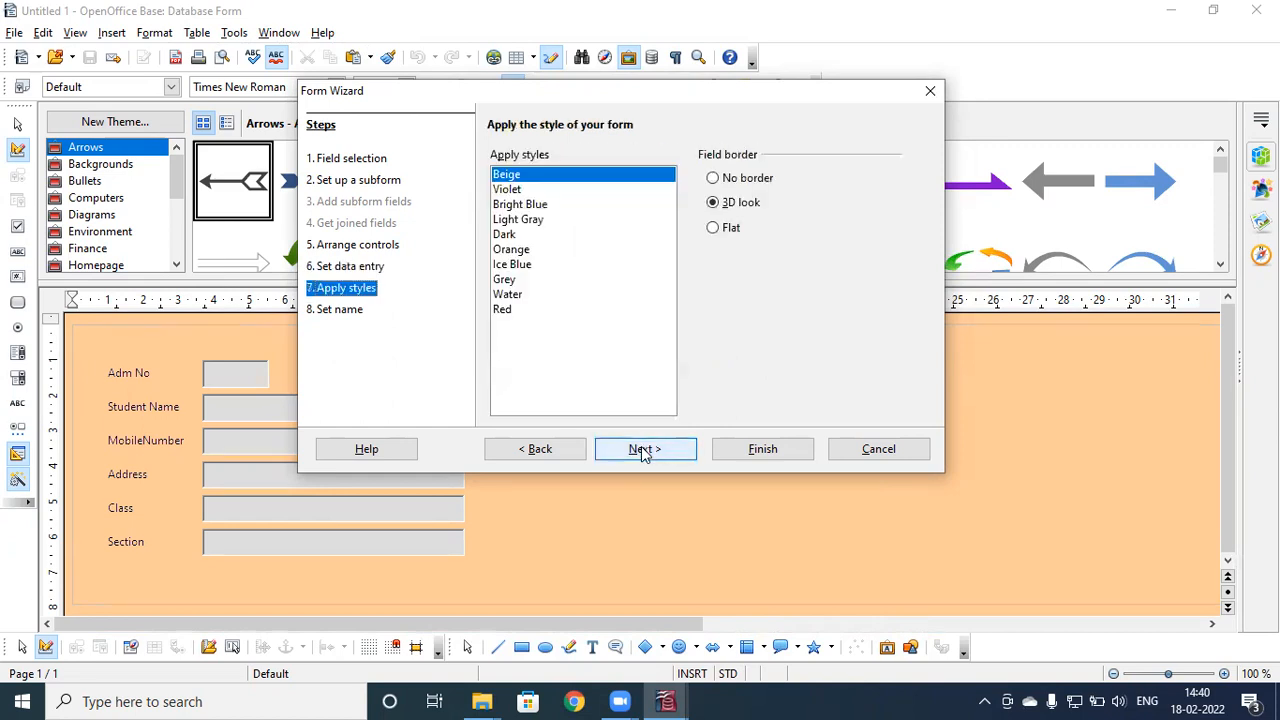
Step: Preview the form styles one after another, from Violet through Bright Blue, Light Gray, Dark, Orange, Ice Blue and Grey to Water
{"action": "left_click", "coordinate": [505, 204]}
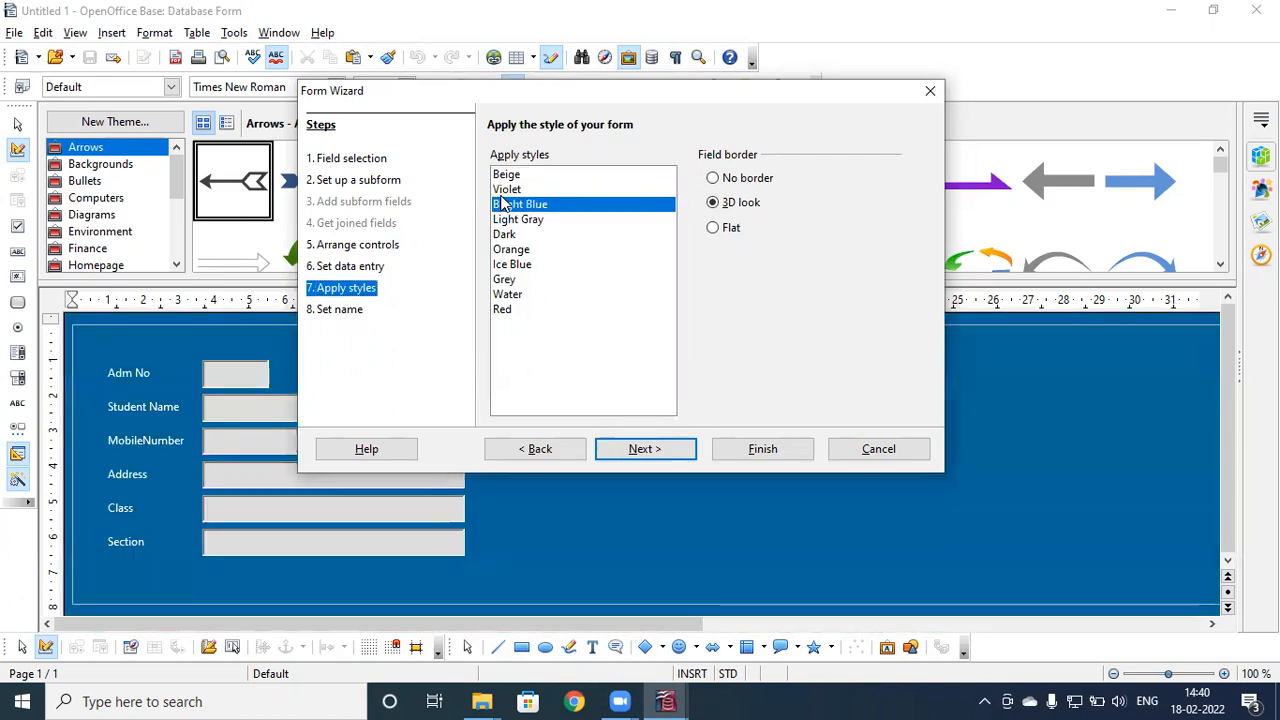
{"action": "left_click", "coordinate": [507, 190]}
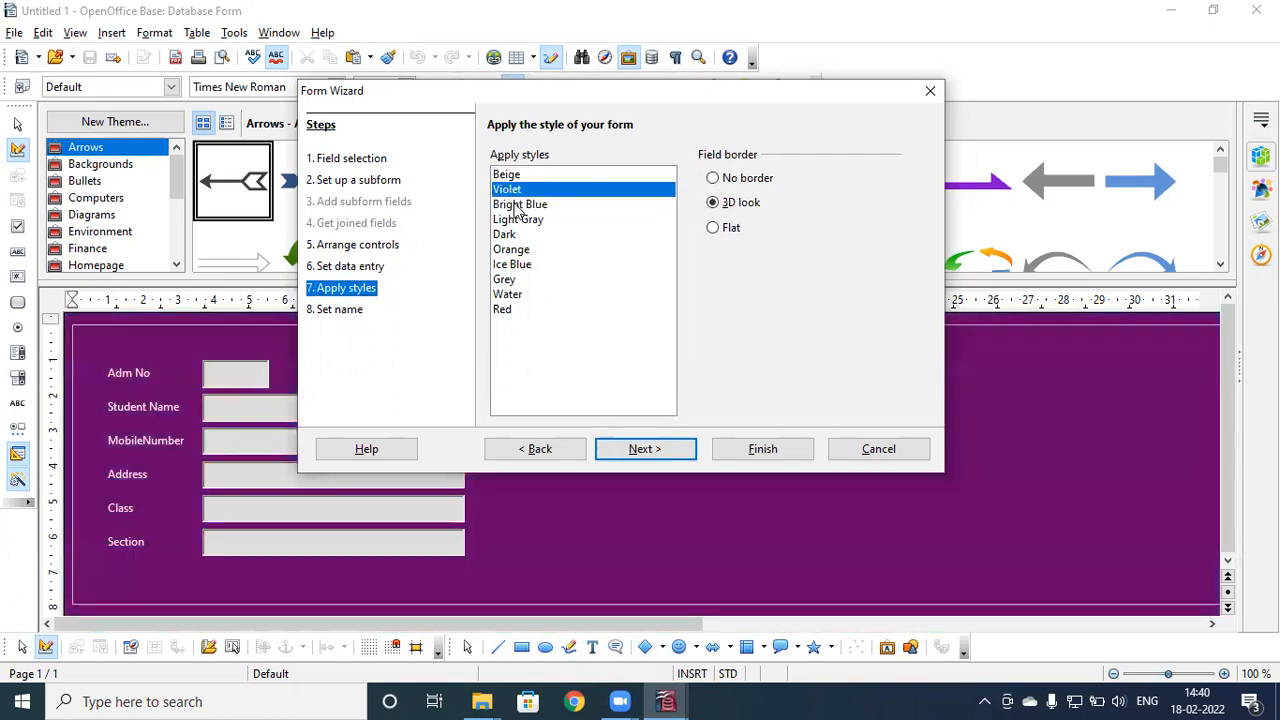
{"action": "left_click", "coordinate": [514, 205]}
{"action": "left_click", "coordinate": [517, 221]}
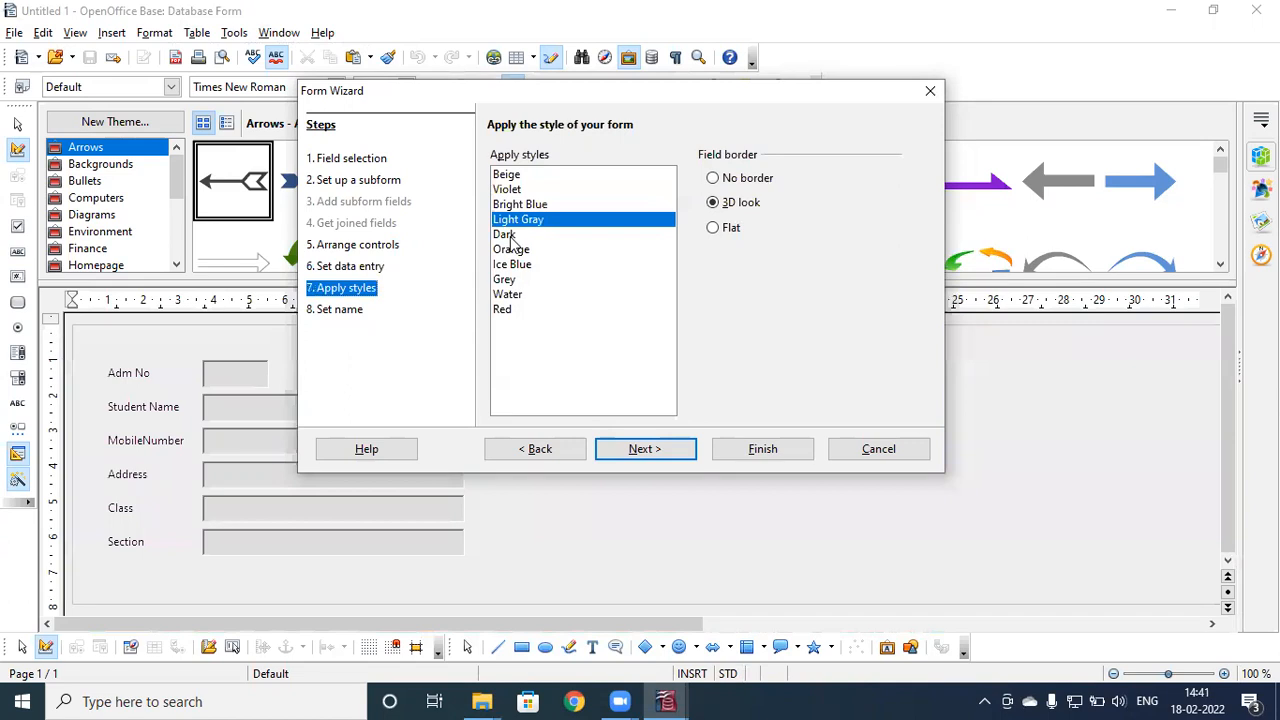
{"action": "left_click", "coordinate": [512, 235]}
{"action": "left_click", "coordinate": [516, 250]}
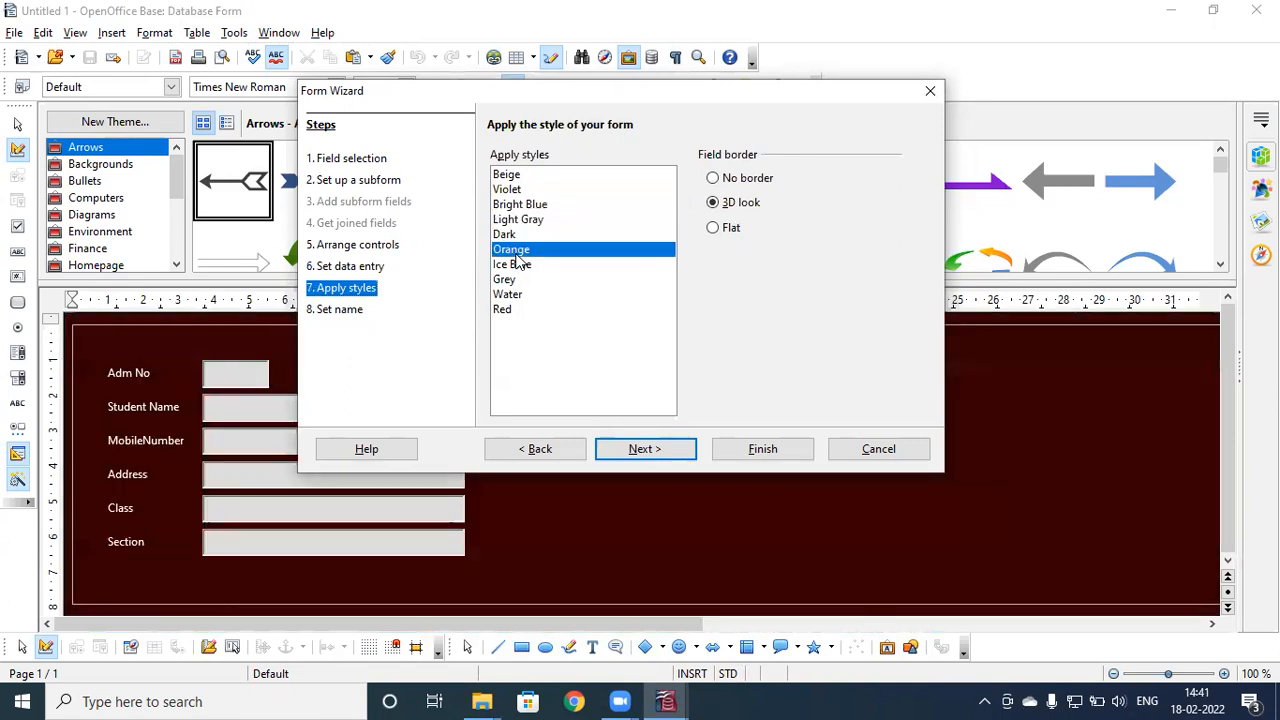
{"action": "left_click", "coordinate": [520, 266]}
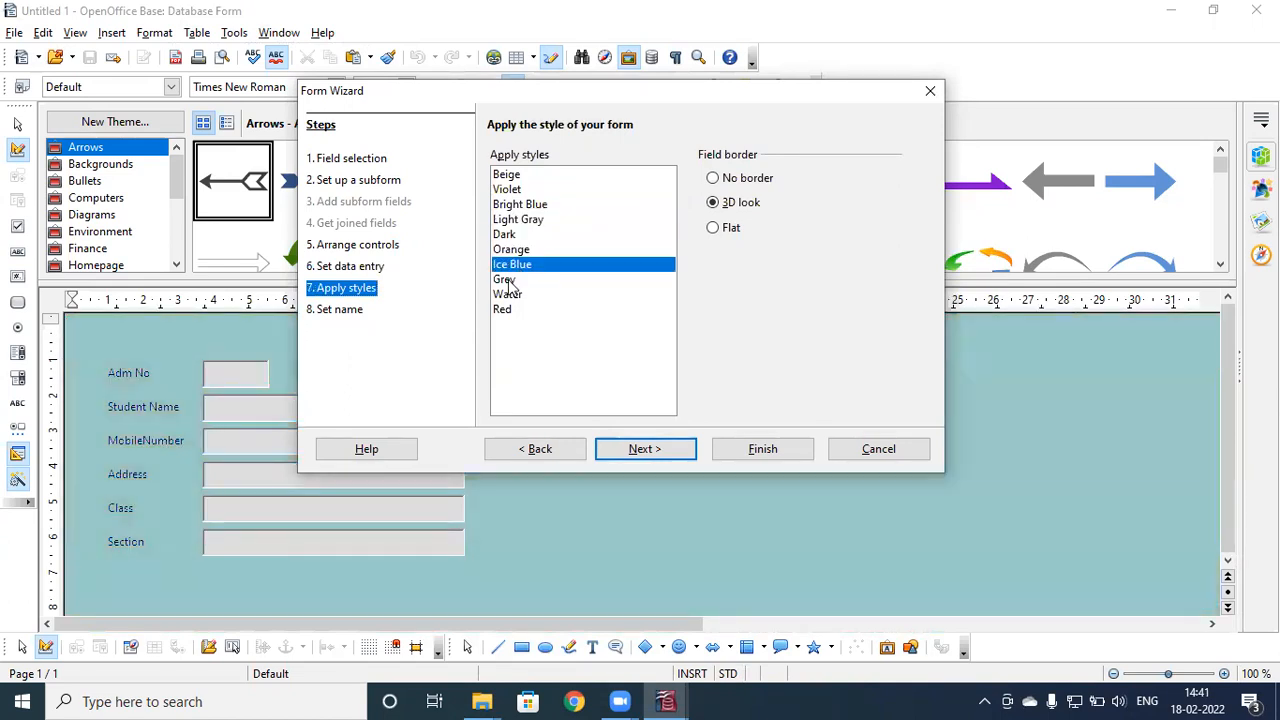
{"action": "left_click", "coordinate": [510, 283]}
{"action": "left_click", "coordinate": [509, 295]}
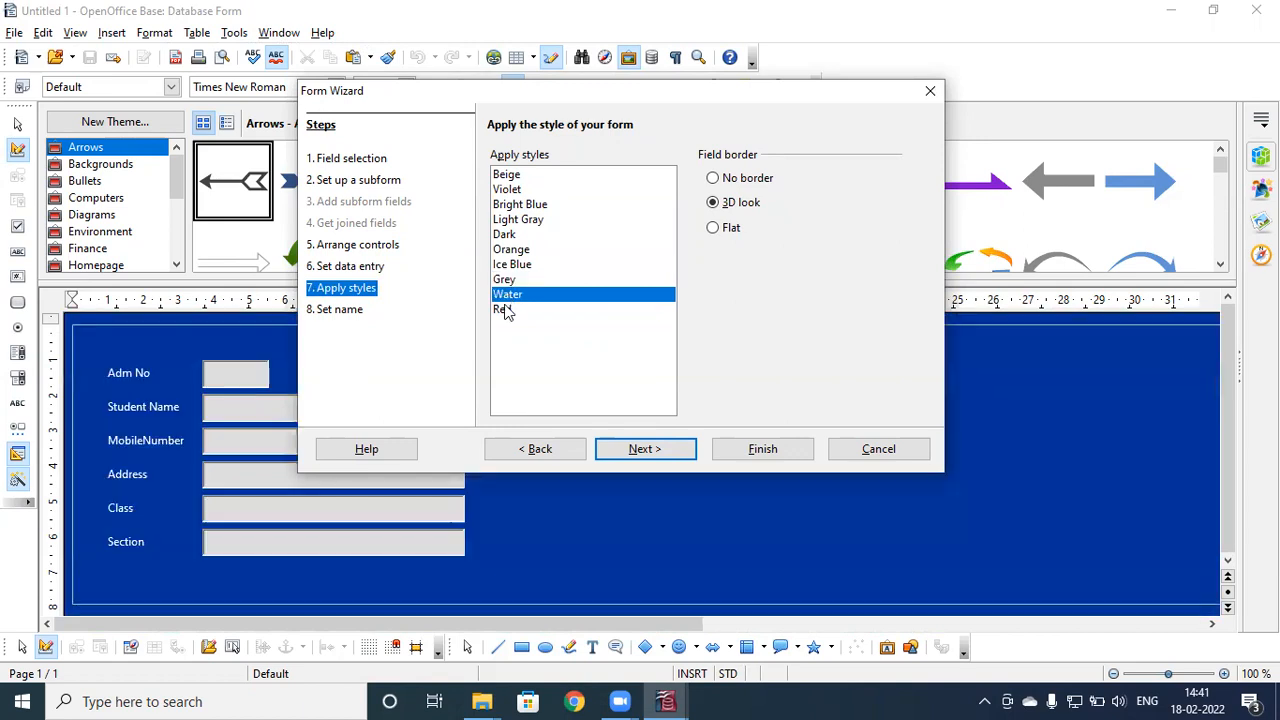
Step: Apply the Red style to the form with the 3D look field border, after comparing it with Flat and Beige
{"action": "left_click", "coordinate": [504, 310]}
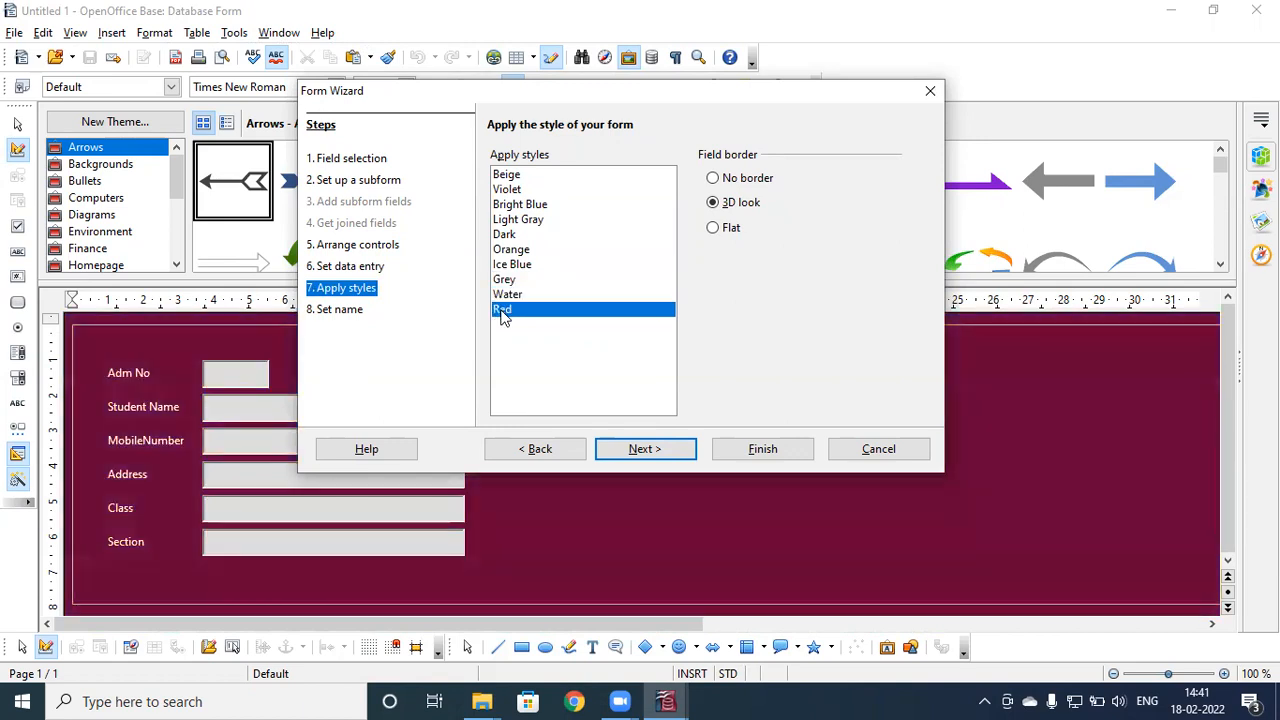
{"action": "left_click", "coordinate": [713, 229]}
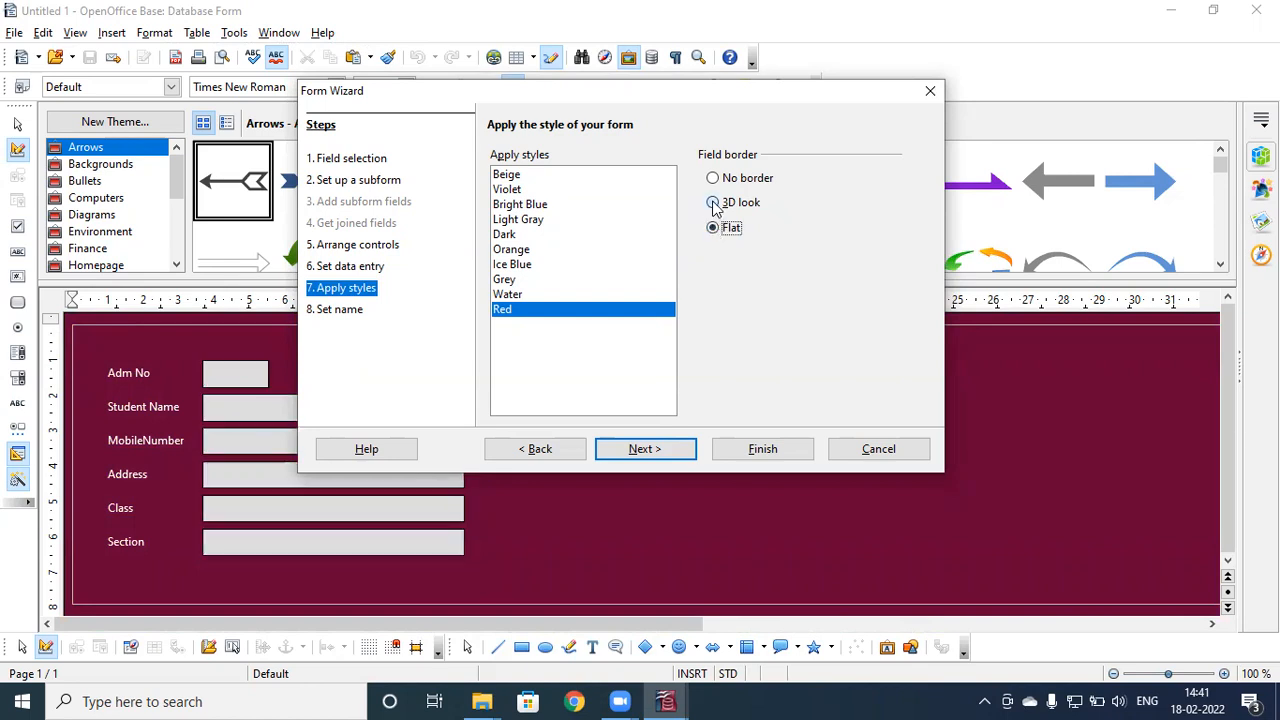
{"action": "left_click", "coordinate": [713, 203]}
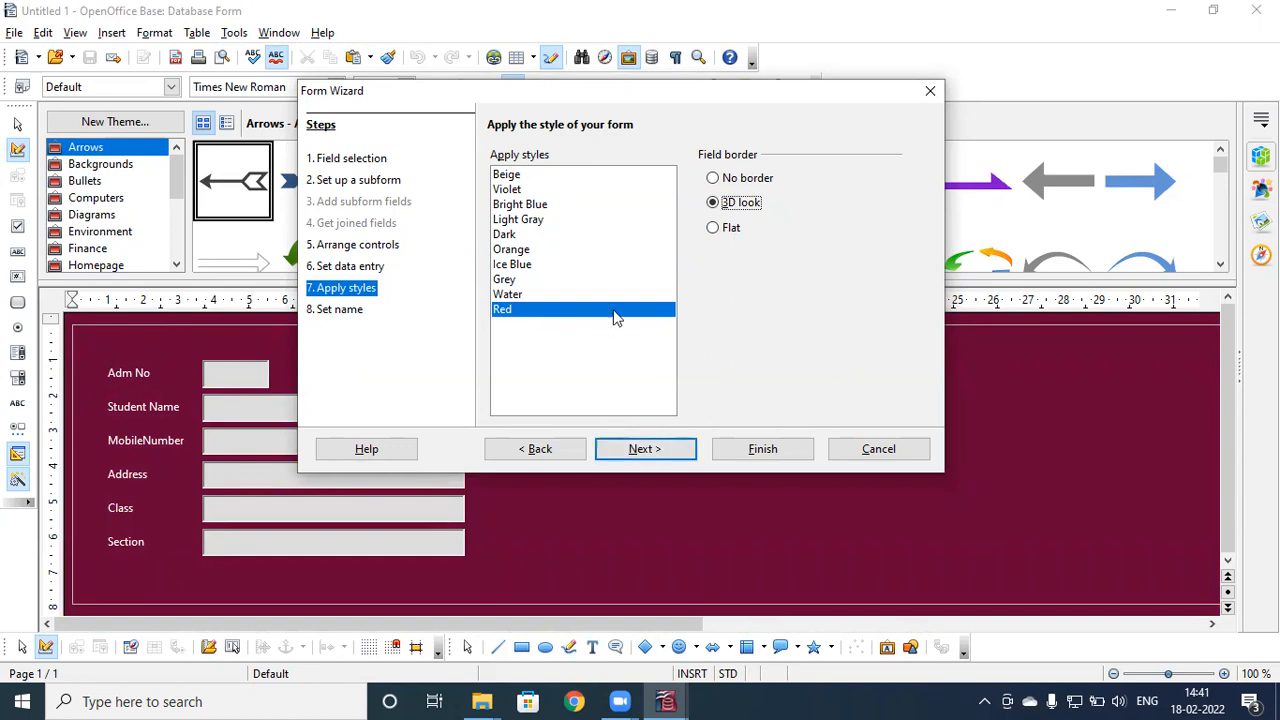
{"action": "left_click", "coordinate": [508, 175]}
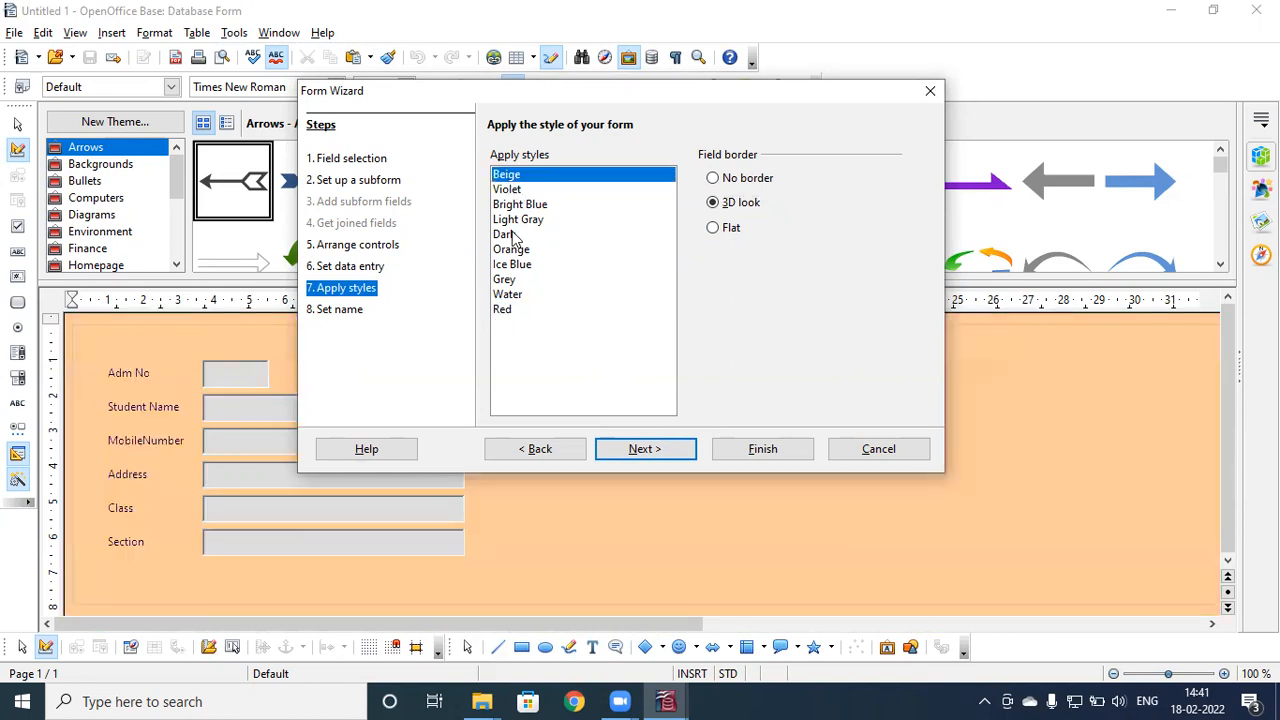
{"action": "left_click", "coordinate": [503, 309]}
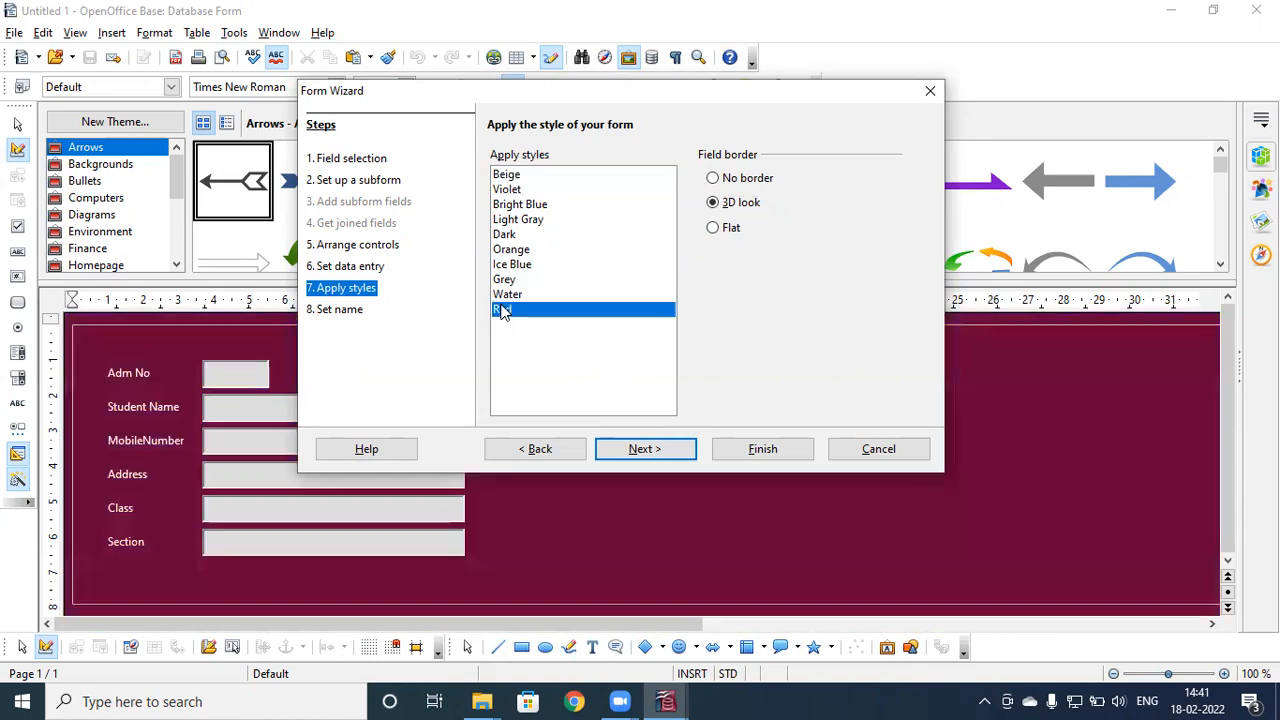
{"action": "left_click", "coordinate": [637, 449]}
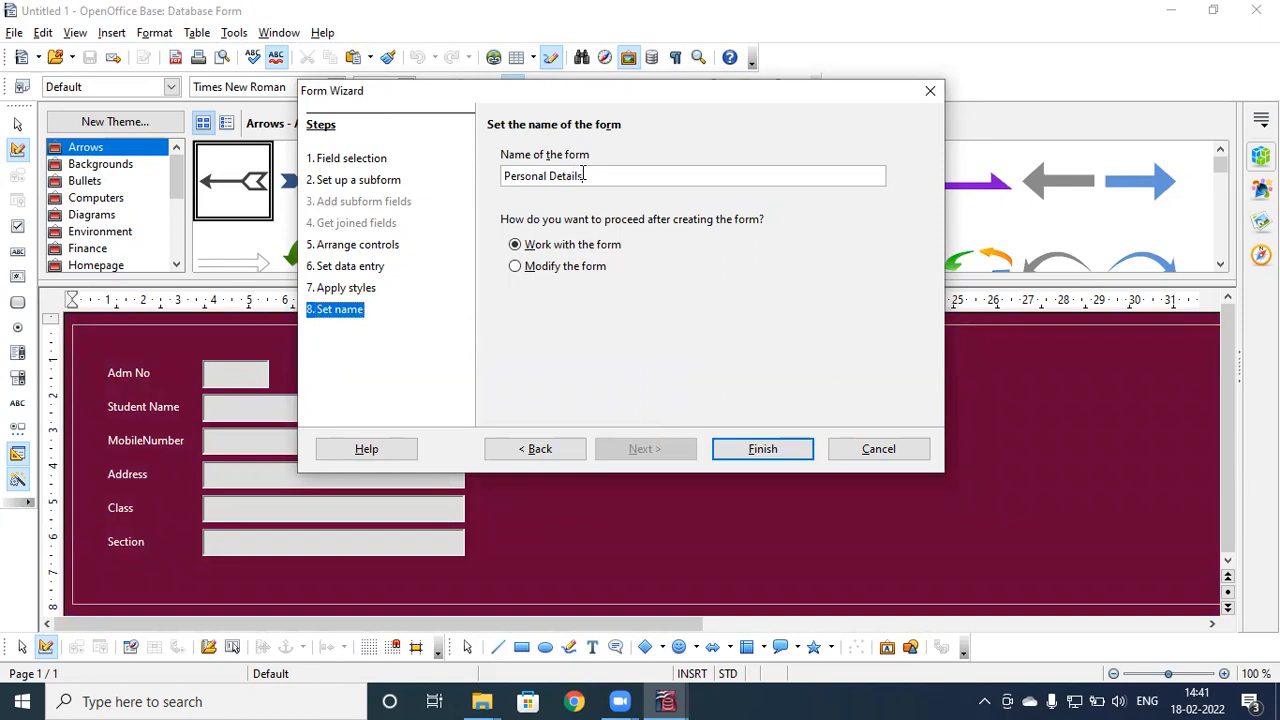
Step: Name the form Personal Details Form and finish the wizard, opening the form to work with it
{"action": "left_click_drag", "start_coordinate": [590, 175], "coordinate": [500, 177]}
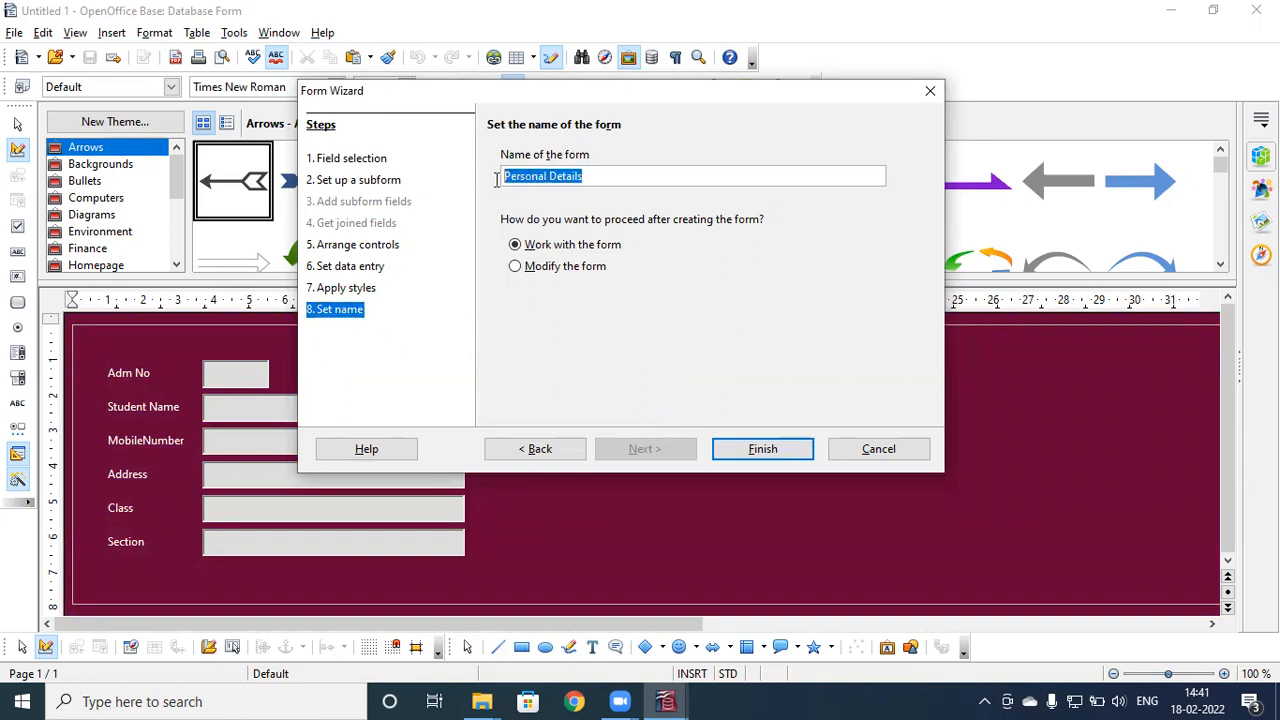
{"action": "left_click", "coordinate": [646, 175]}
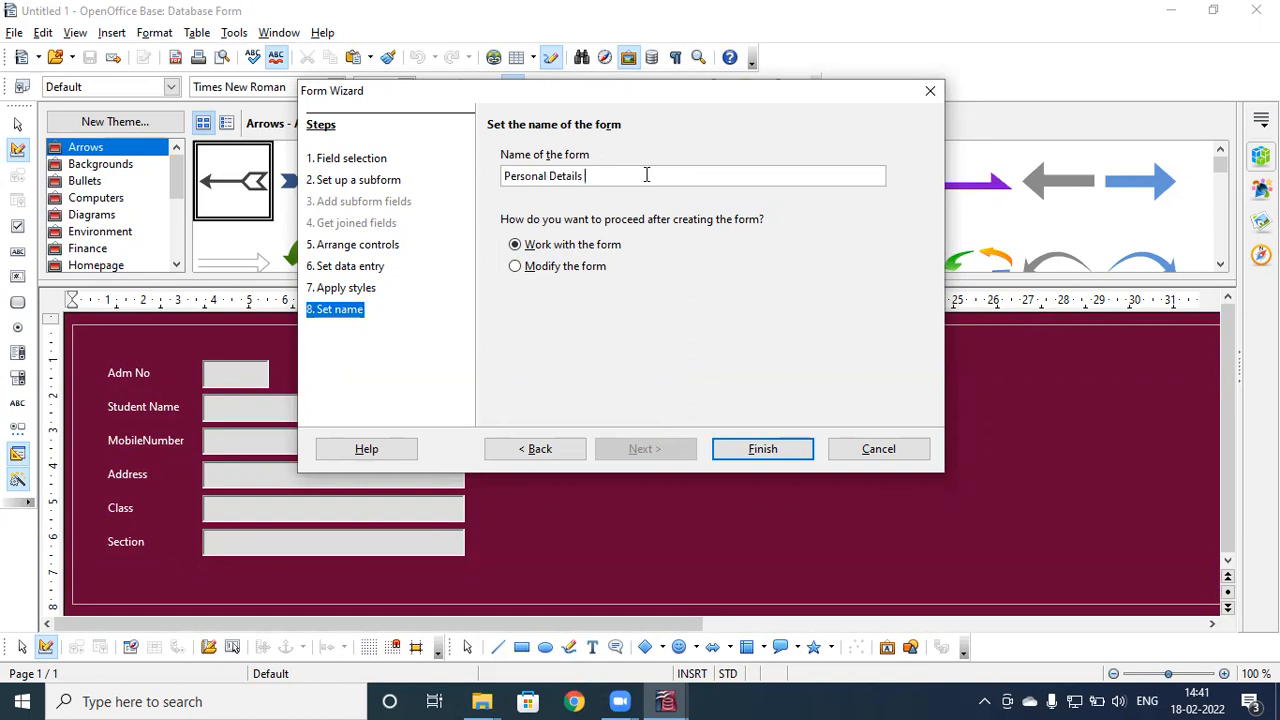
{"action": "type", "text": "Form"}
{"action": "left_click", "coordinate": [776, 452]}
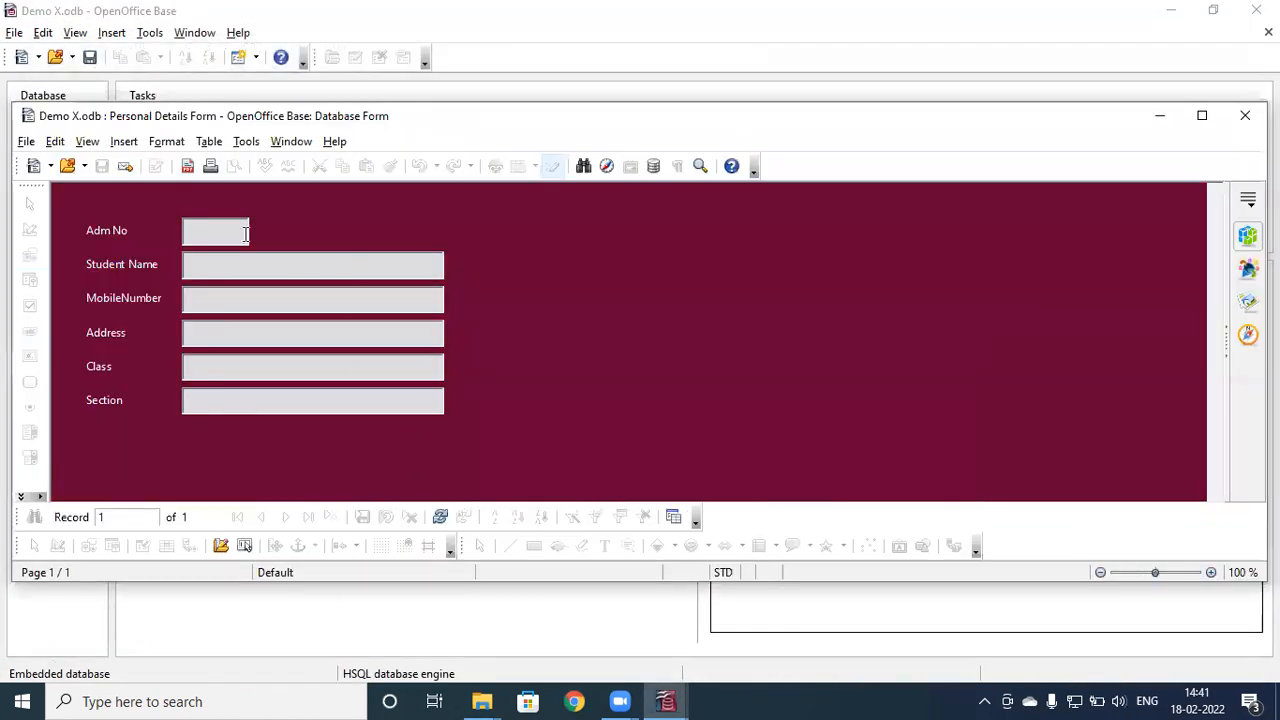
Step: Fill in the first new record with the student's admission number, name, mobile number and address, Class VI and Section C
{"action": "left_click", "coordinate": [193, 230]}
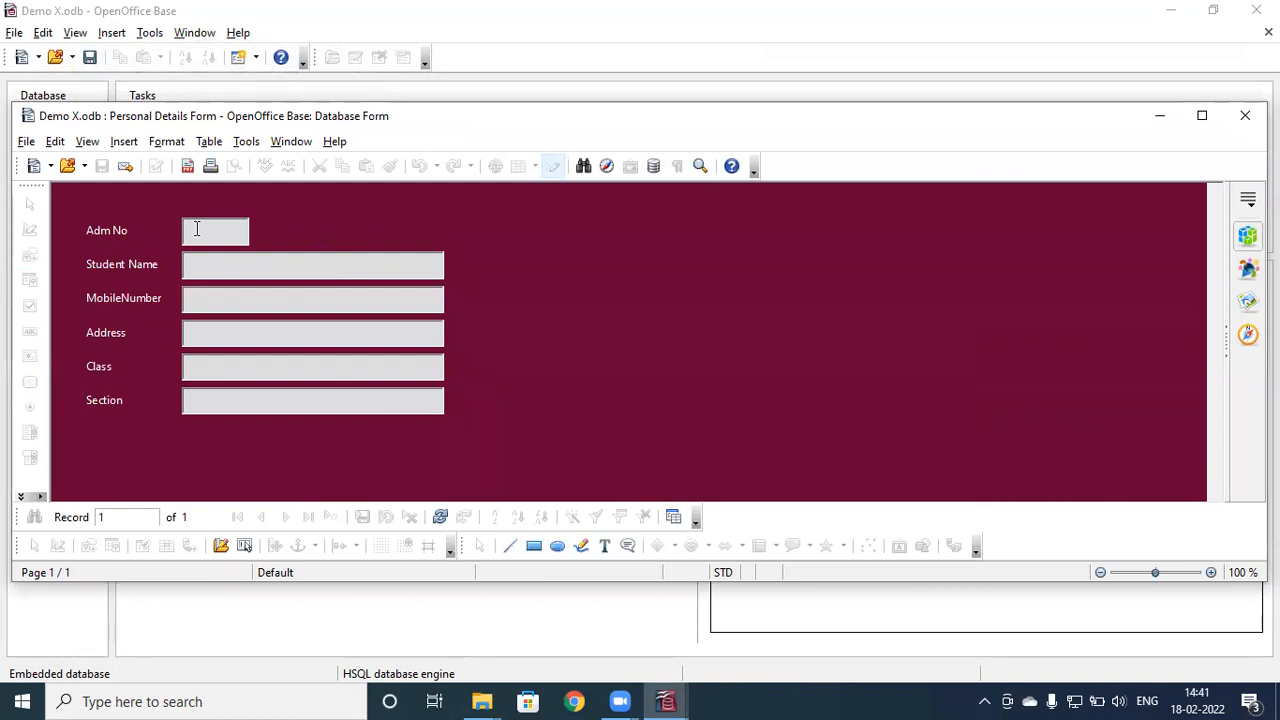
{"action": "key", "text": "Tab"}
{"action": "type", "text": "Garg"}
{"action": "type", "text": "i Sing"}
{"action": "type", "text": "87654228"}
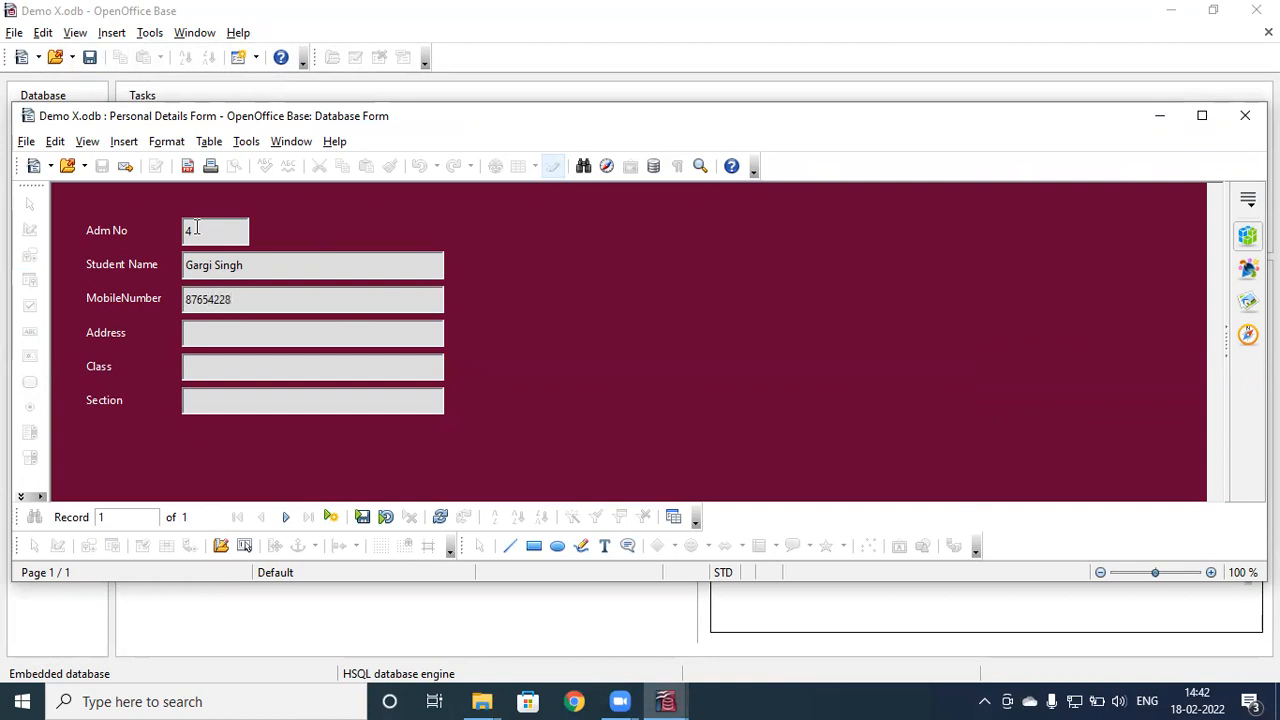
{"action": "type", "text": "Ac56 Dwarka"}
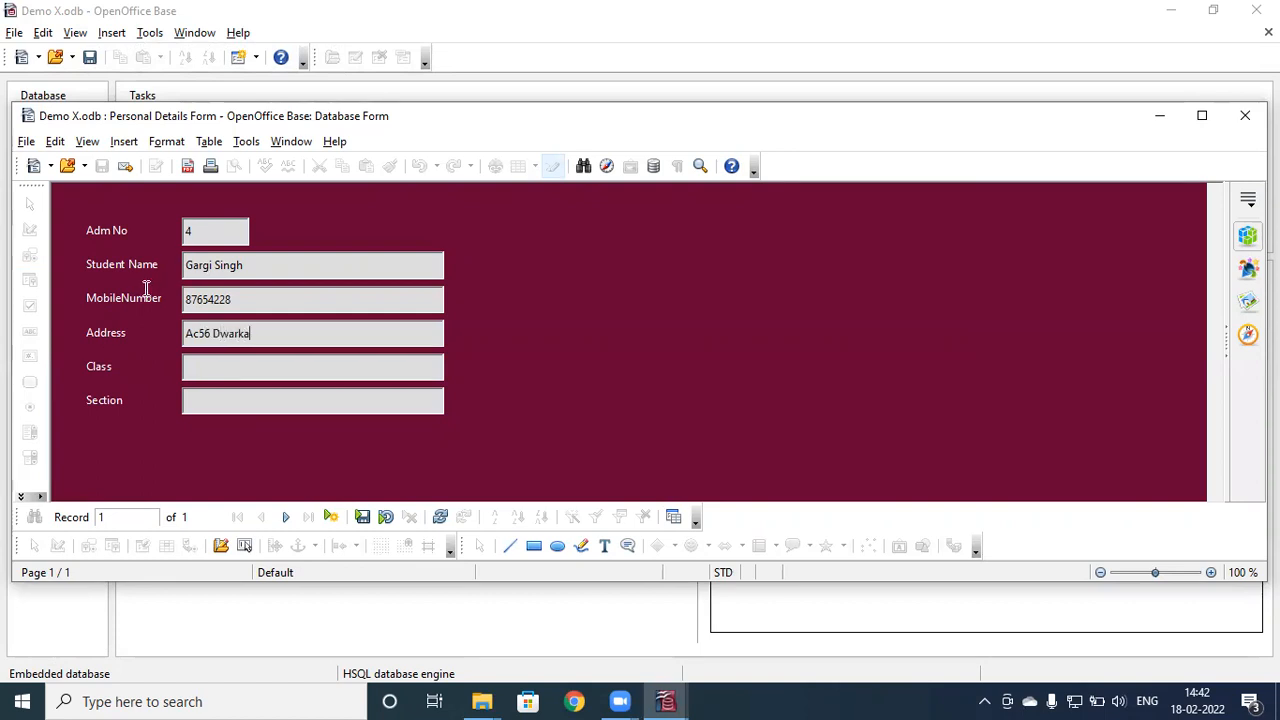
{"action": "key", "text": "BackSpace"}
{"action": "type", "text": "C "}
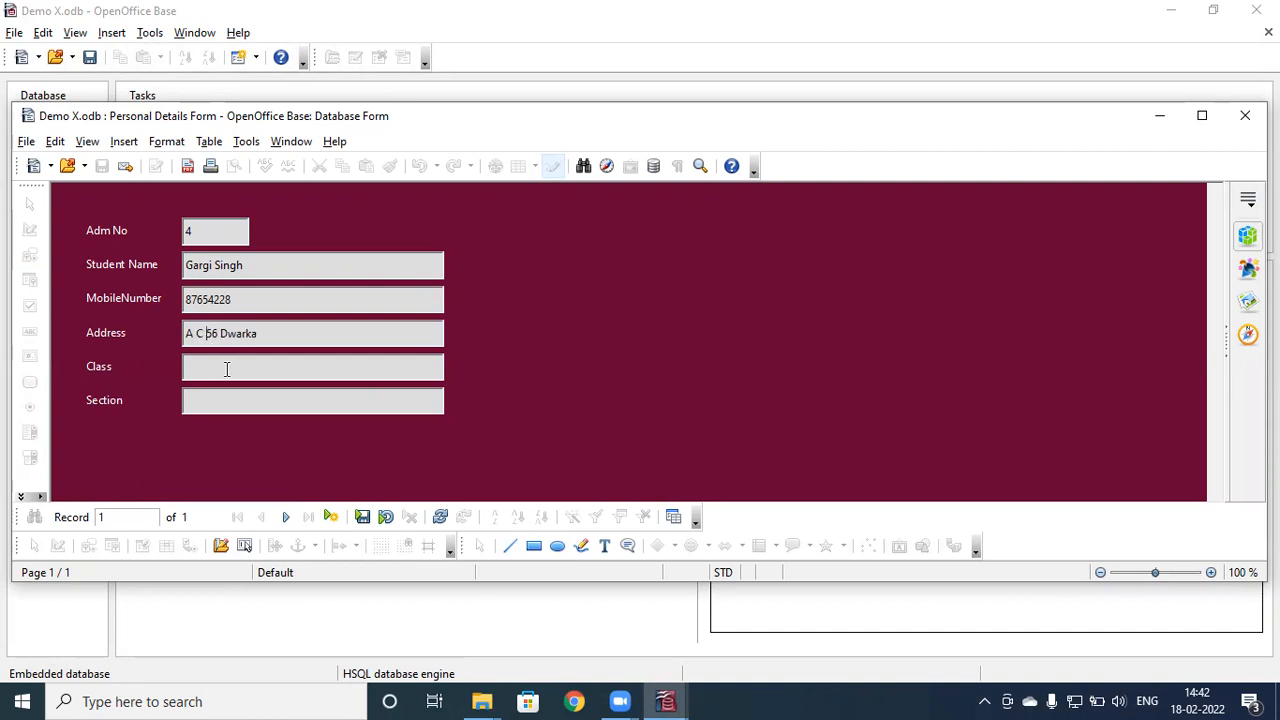
{"action": "type", "text": "VI"}
{"action": "type", "text": "C"}
Step: Add another record with the student's admission number, name, mobile number and address, Class VII and Section C, and save it
{"action": "left_click", "coordinate": [334, 521]}
{"action": "left_click", "coordinate": [213, 230]}
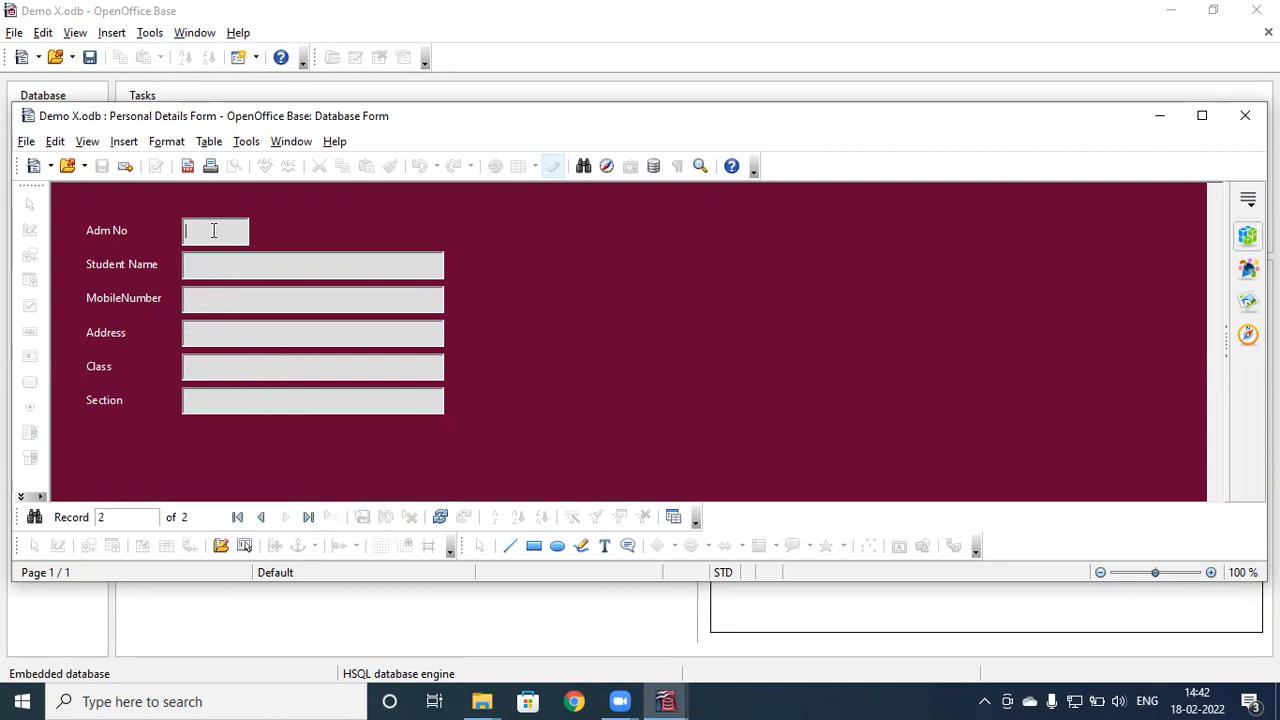
{"action": "key", "text": "Tab"}
{"action": "type", "text": "Sahi"}
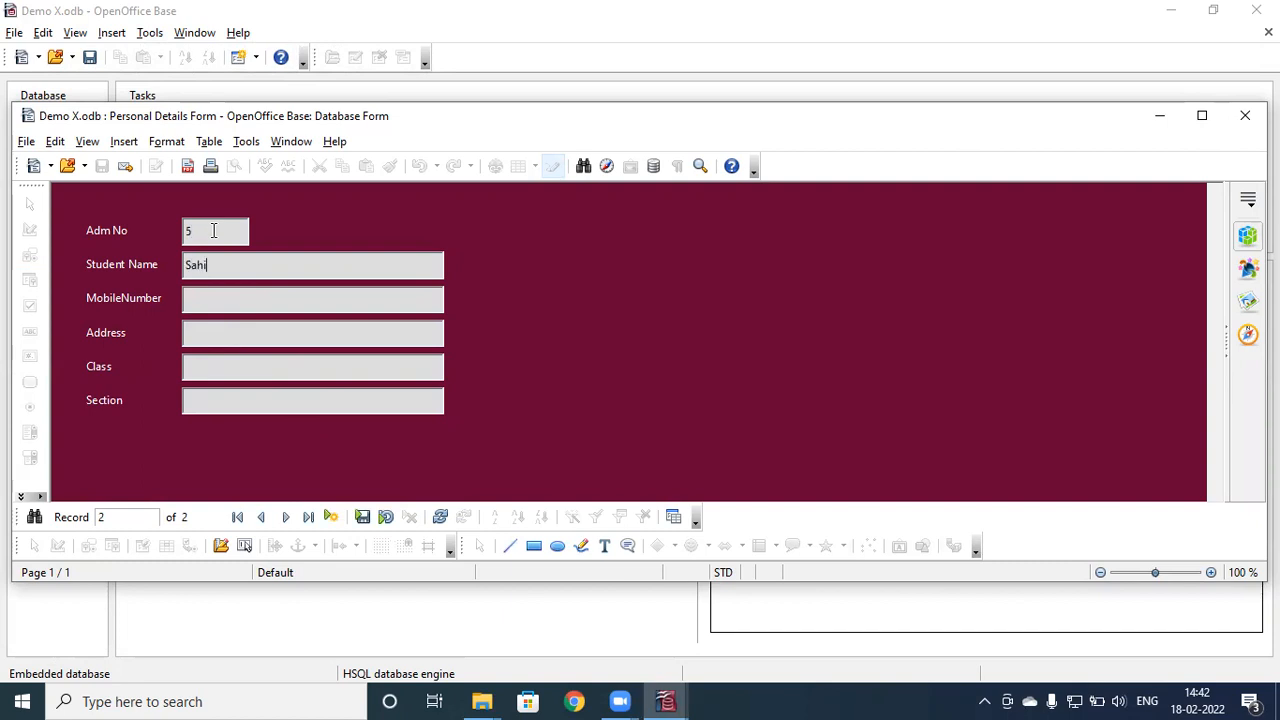
{"action": "type", "text": "67896543"}
{"action": "key", "text": "Tab"}
{"action": "type", "text": "GC 57"}
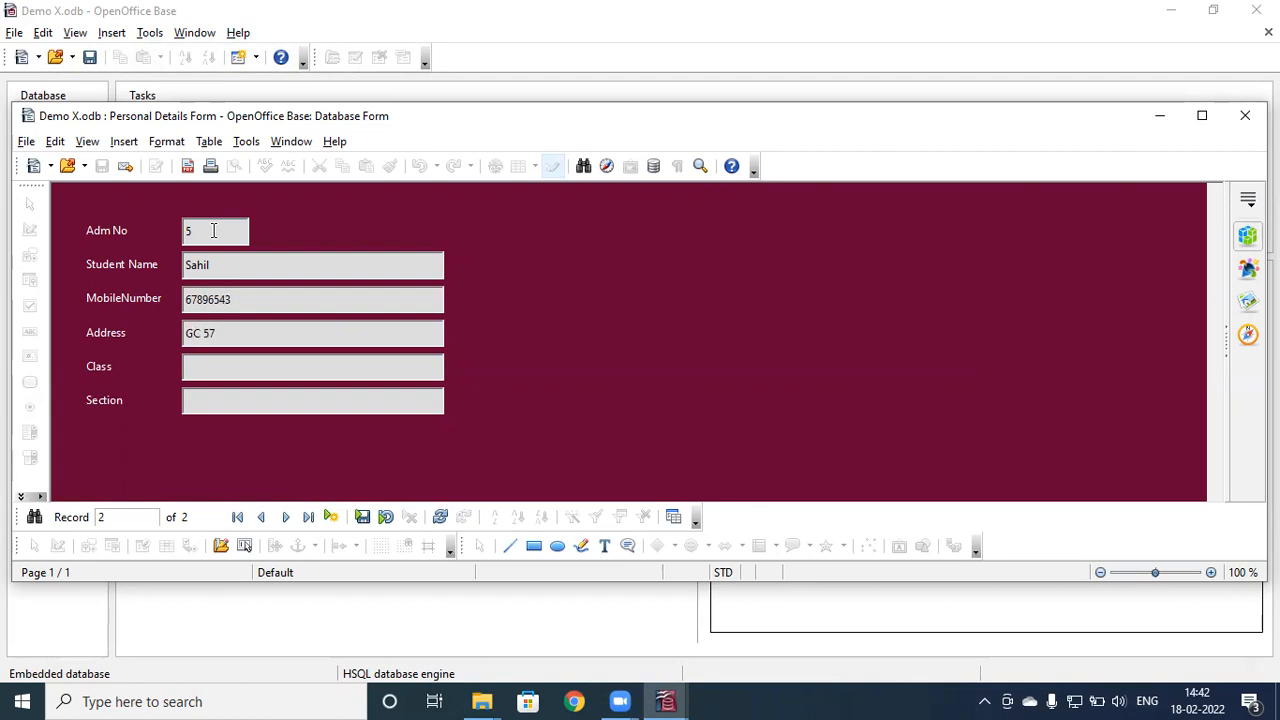
{"action": "type", "text": " KG"}
{"action": "key", "text": "Tab"}
{"action": "key", "text": "Tab"}
{"action": "type", "text": "C"}
{"action": "left_click", "coordinate": [362, 517]}
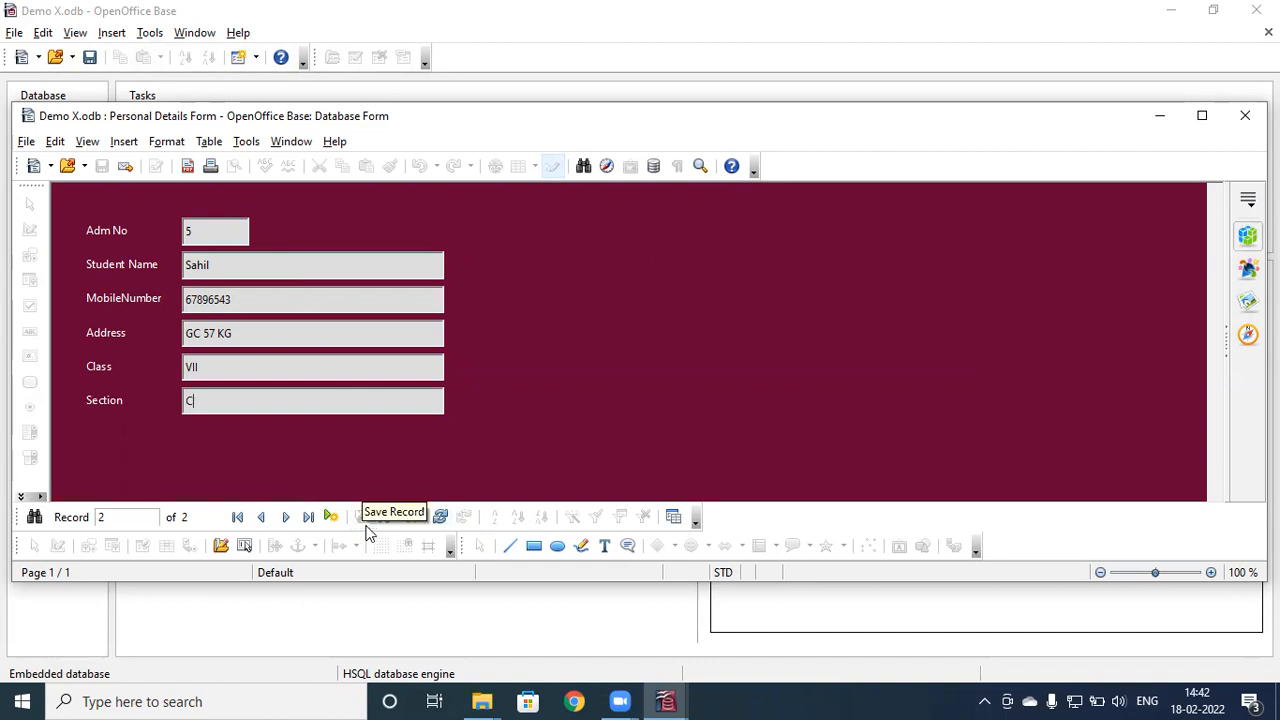
Step: Close the form and check the new records in the Personal Details table, widening the Address column to read it in full
{"action": "left_click", "coordinate": [1240, 119]}
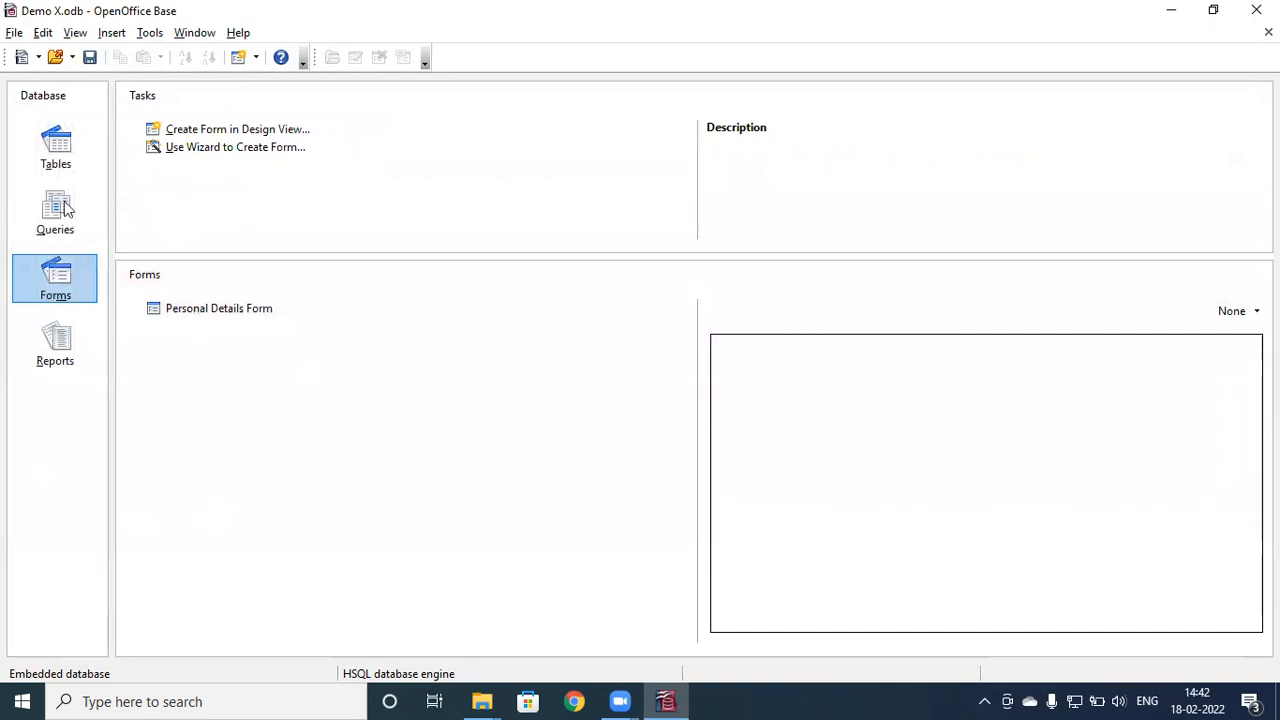
{"action": "left_click", "coordinate": [56, 163]}
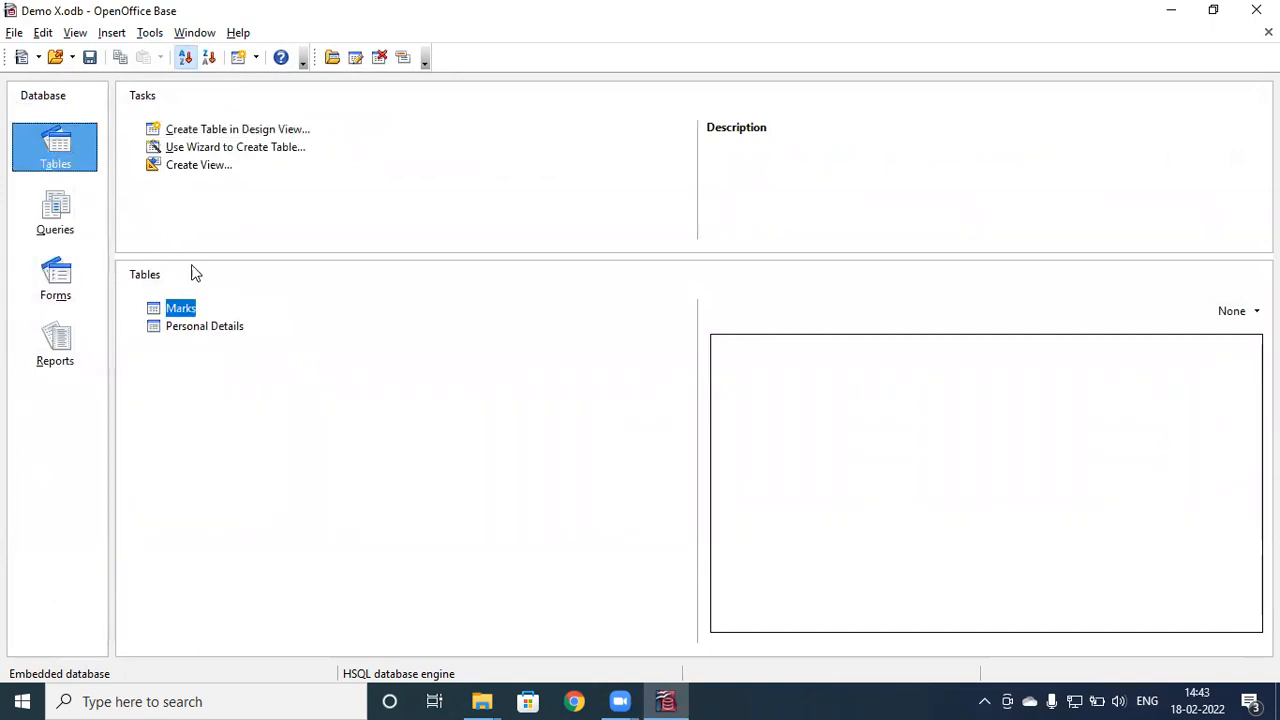
{"action": "double_click", "coordinate": [190, 333]}
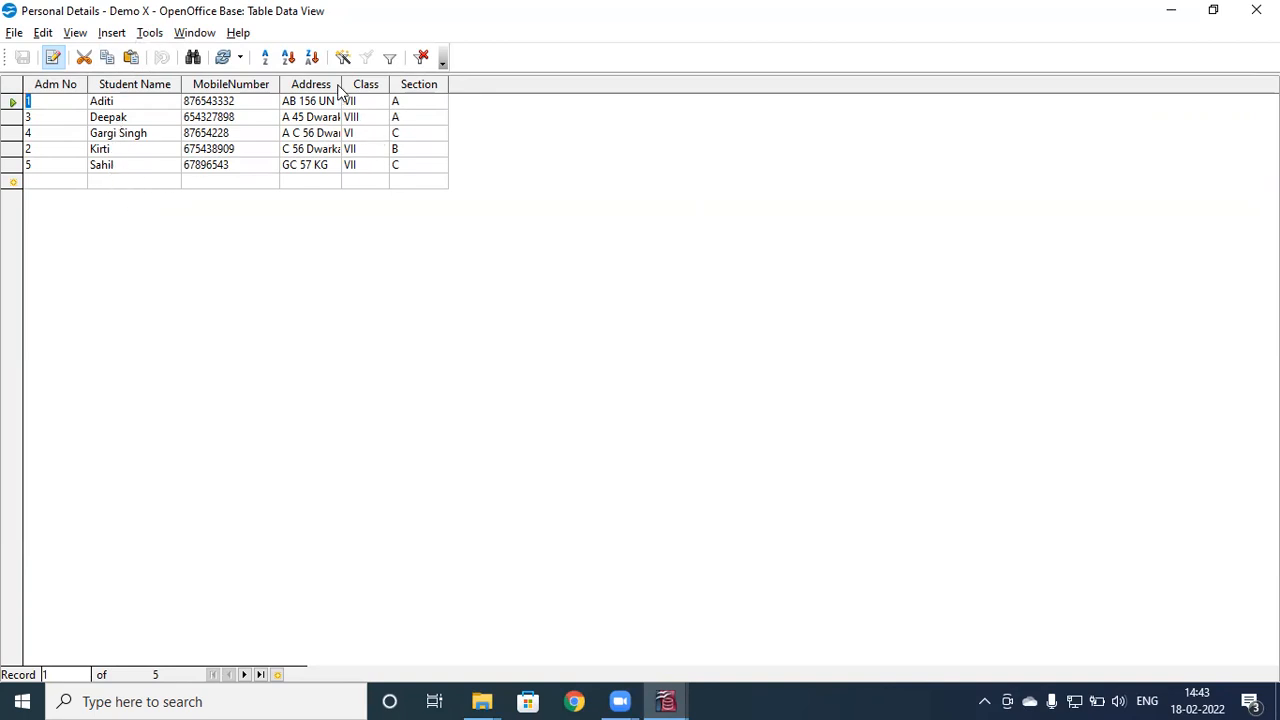
{"action": "left_click_drag", "start_coordinate": [341, 84], "coordinate": [403, 86]}
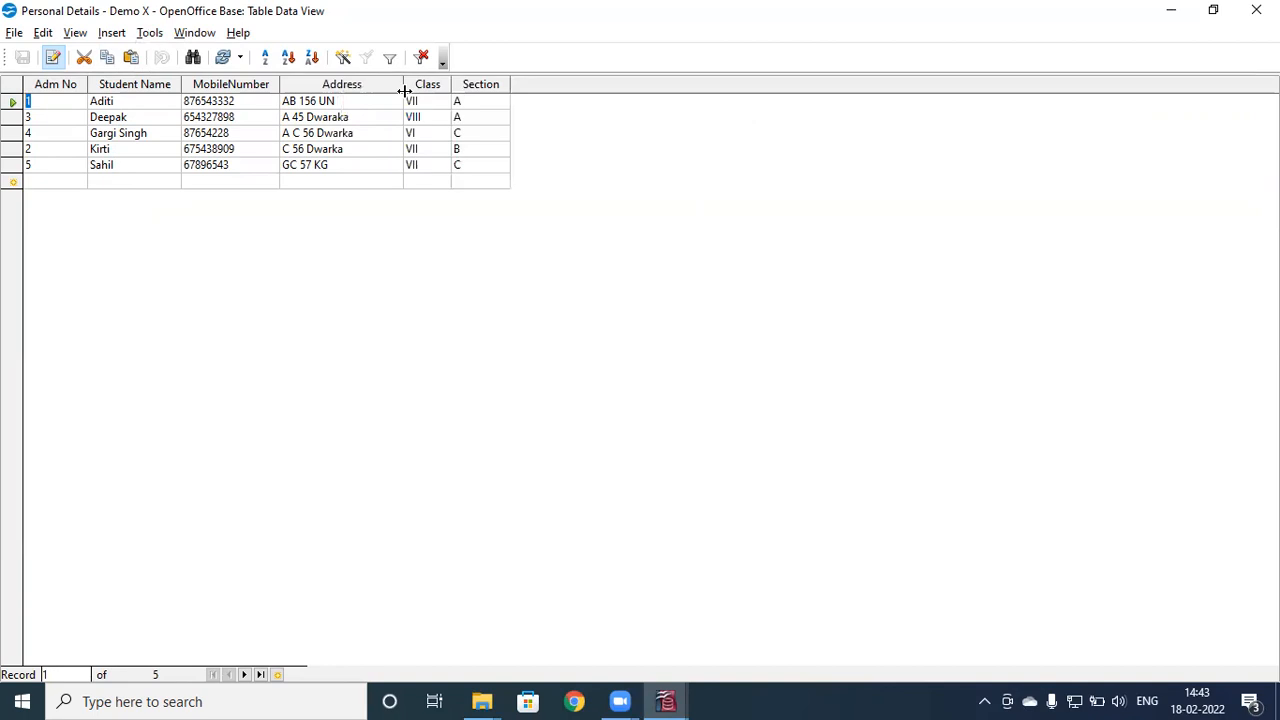
{"action": "left_click", "coordinate": [1256, 10]}
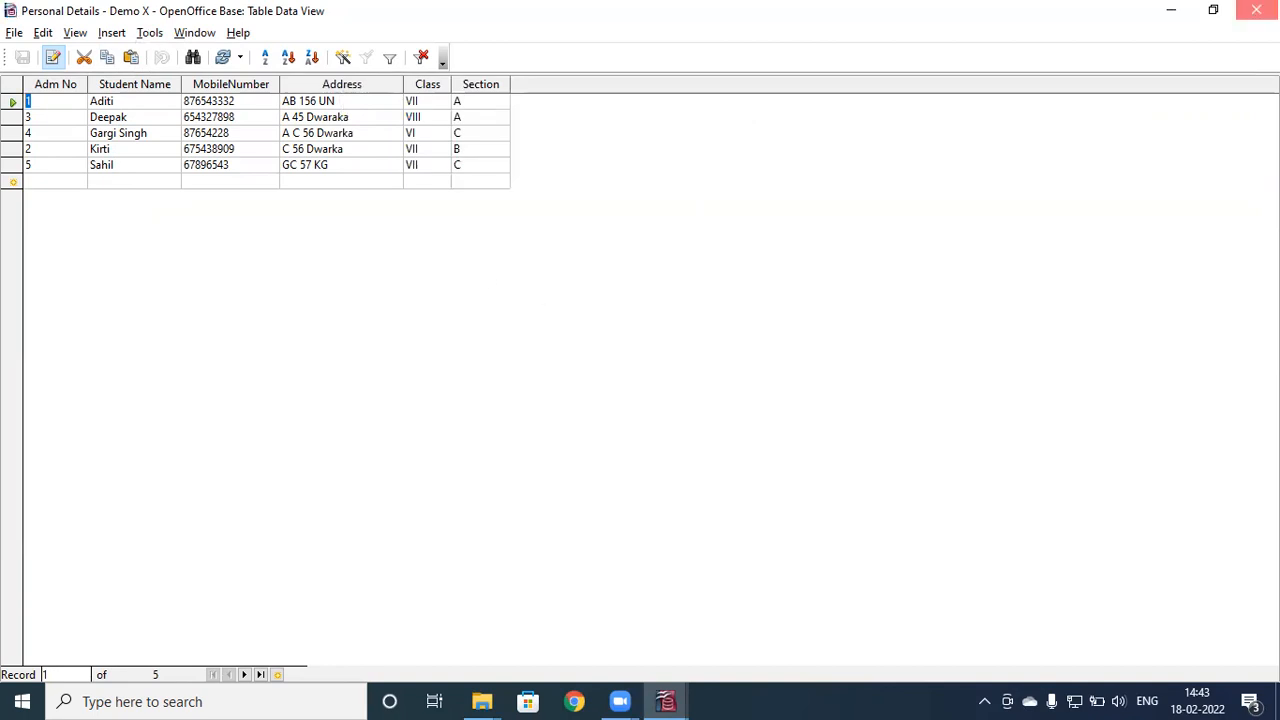
{"action": "left_click", "coordinate": [182, 306]}
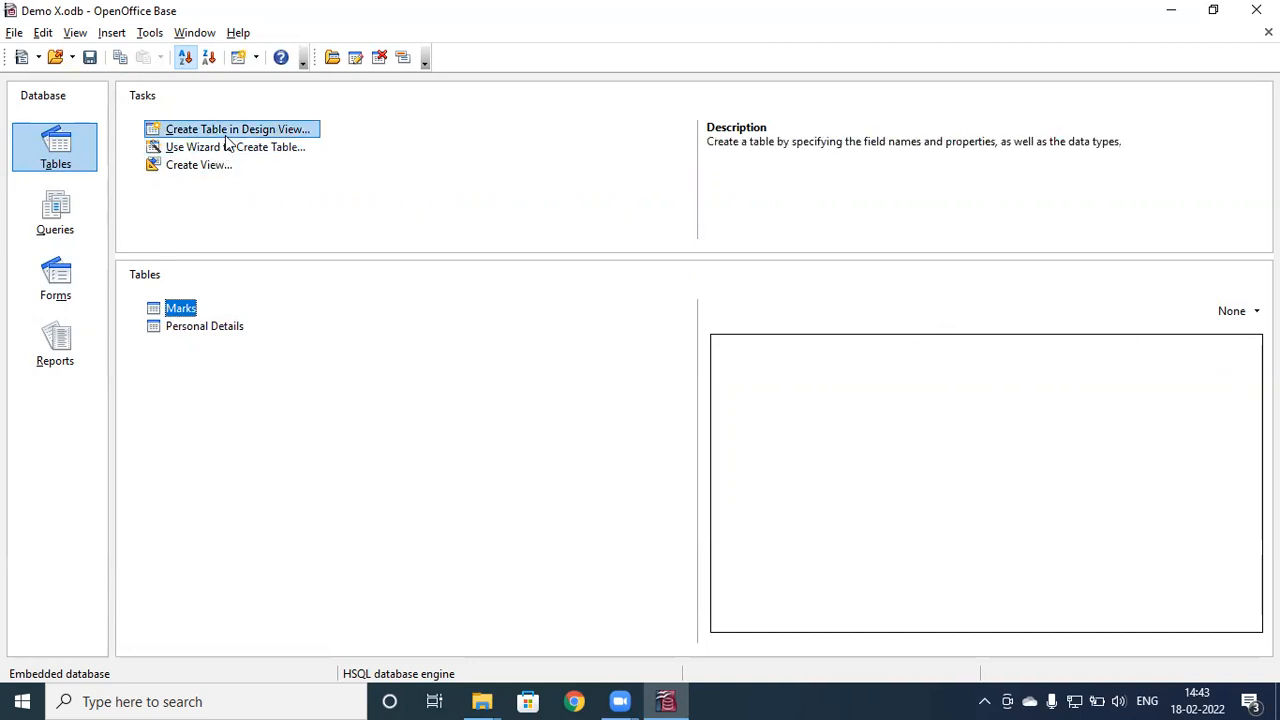
Step: Start a form in Design View, draw a label with a text box beside it, and discard the form
{"action": "left_click", "coordinate": [72, 281]}
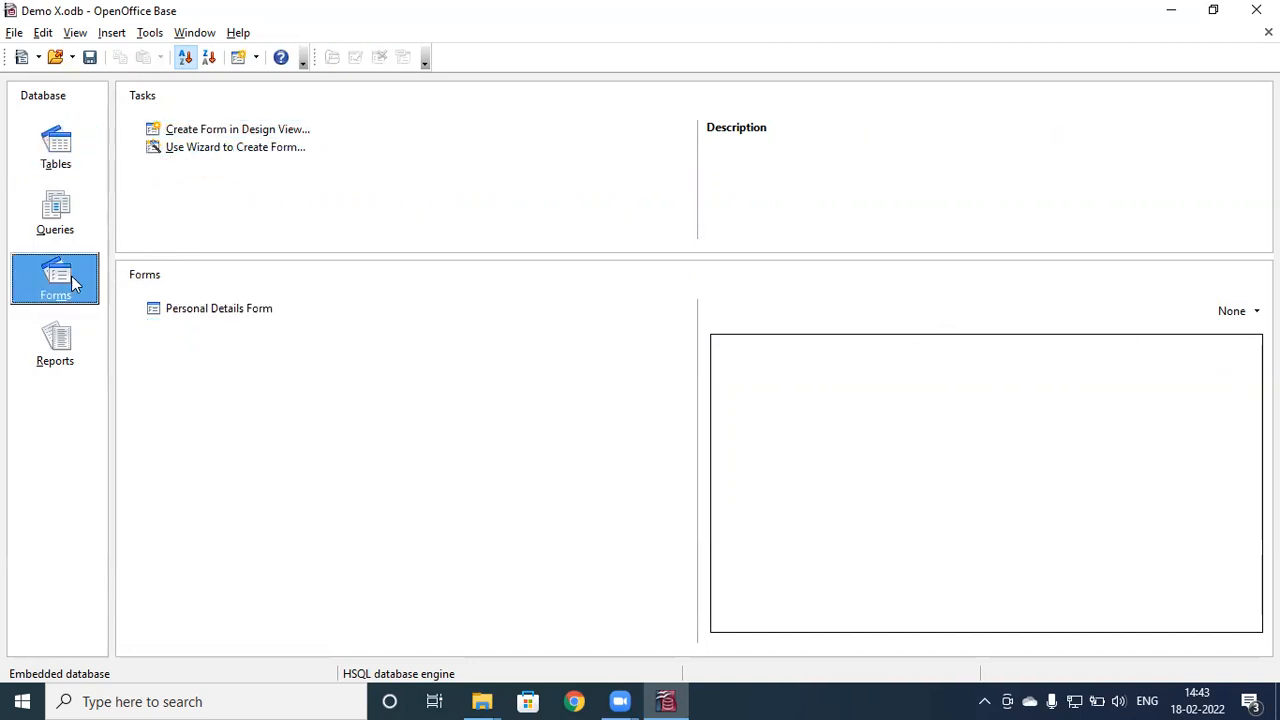
{"action": "left_click", "coordinate": [210, 131]}
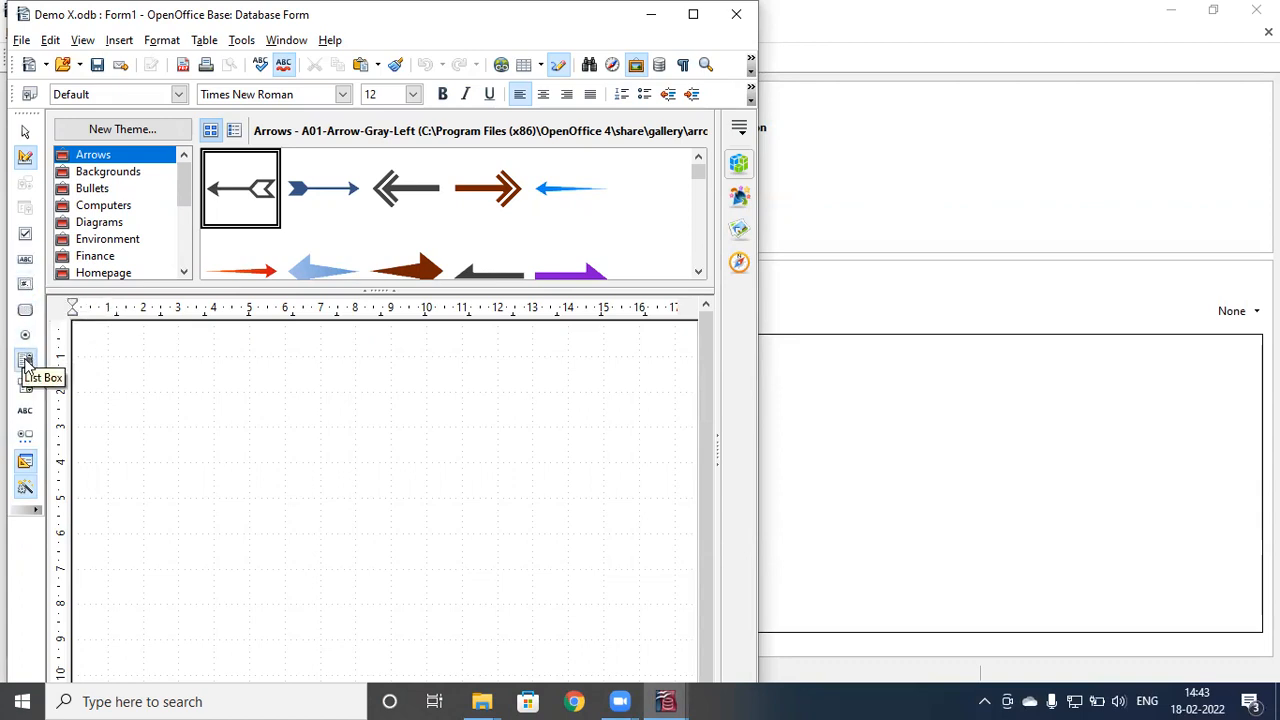
{"action": "left_click", "coordinate": [25, 412]}
{"action": "left_click_drag", "start_coordinate": [113, 357], "coordinate": [272, 420]}
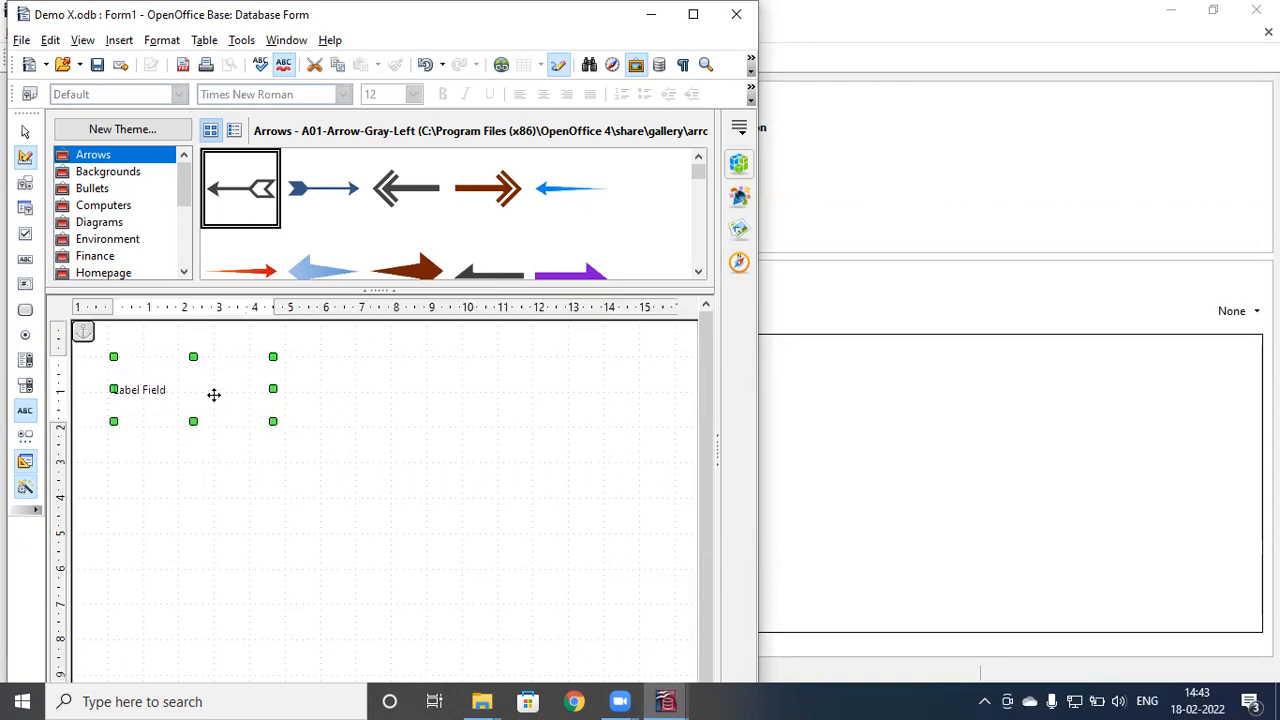
{"action": "left_click", "coordinate": [25, 263]}
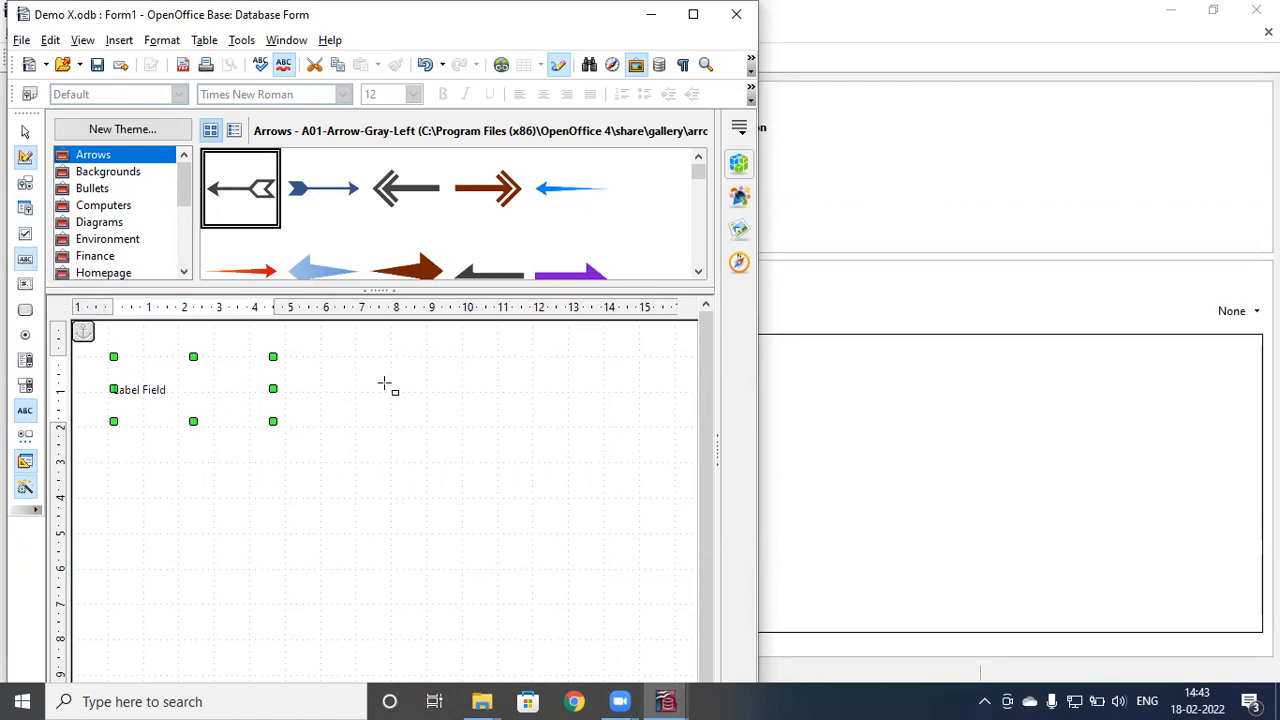
{"action": "left_click_drag", "start_coordinate": [302, 368], "coordinate": [490, 428]}
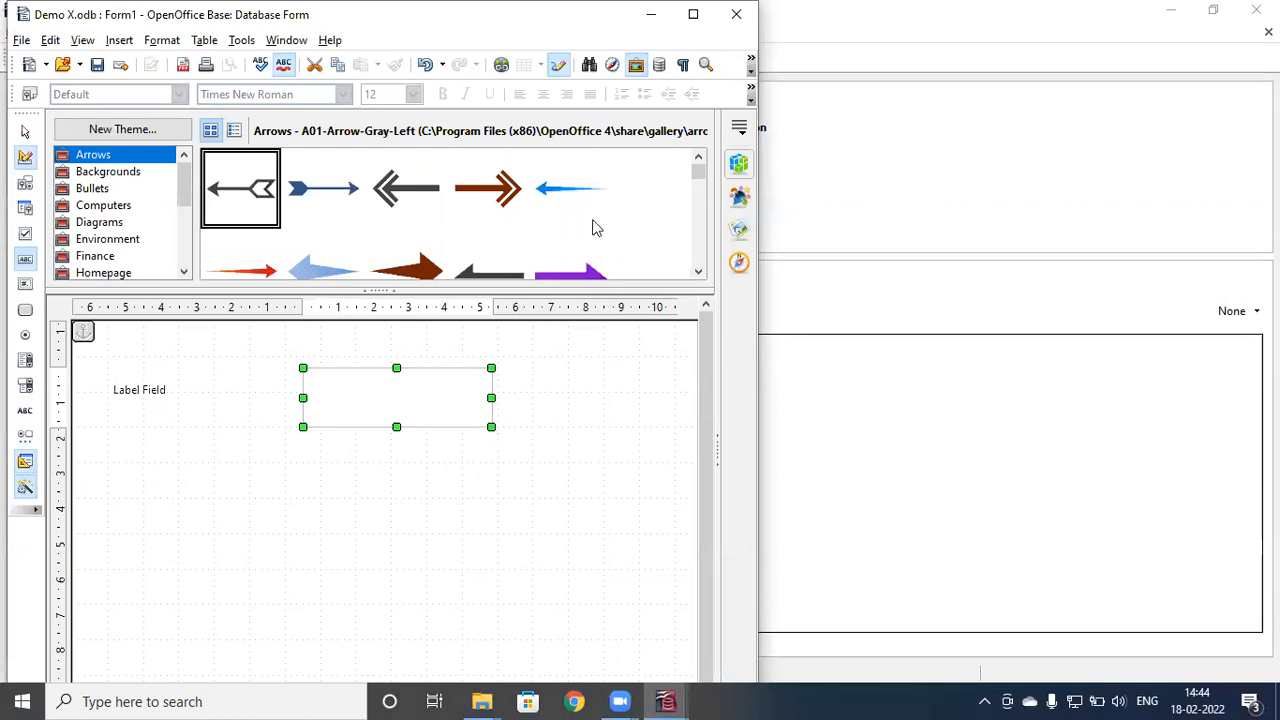
{"action": "left_click", "coordinate": [733, 18]}
{"action": "left_click", "coordinate": [381, 402]}
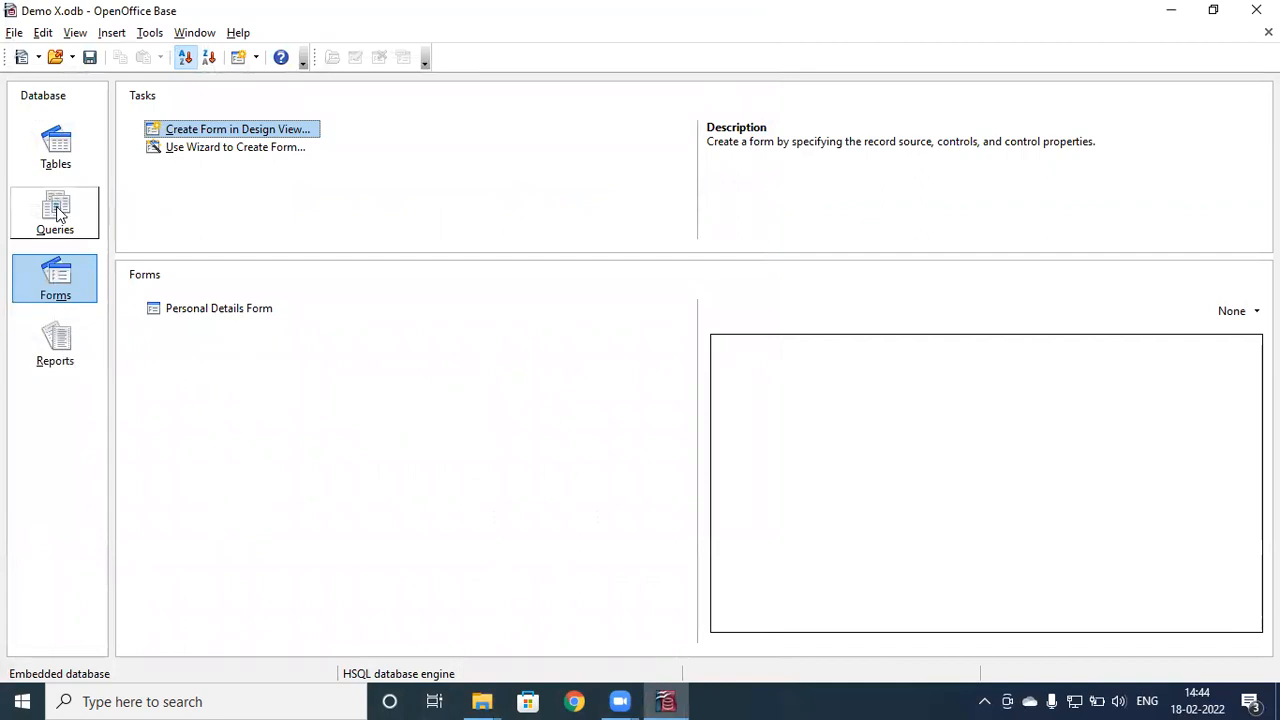
Step: Start a query with the wizard, containing all fields of the Personal Details table and none from Marks
{"action": "left_click", "coordinate": [58, 213]}
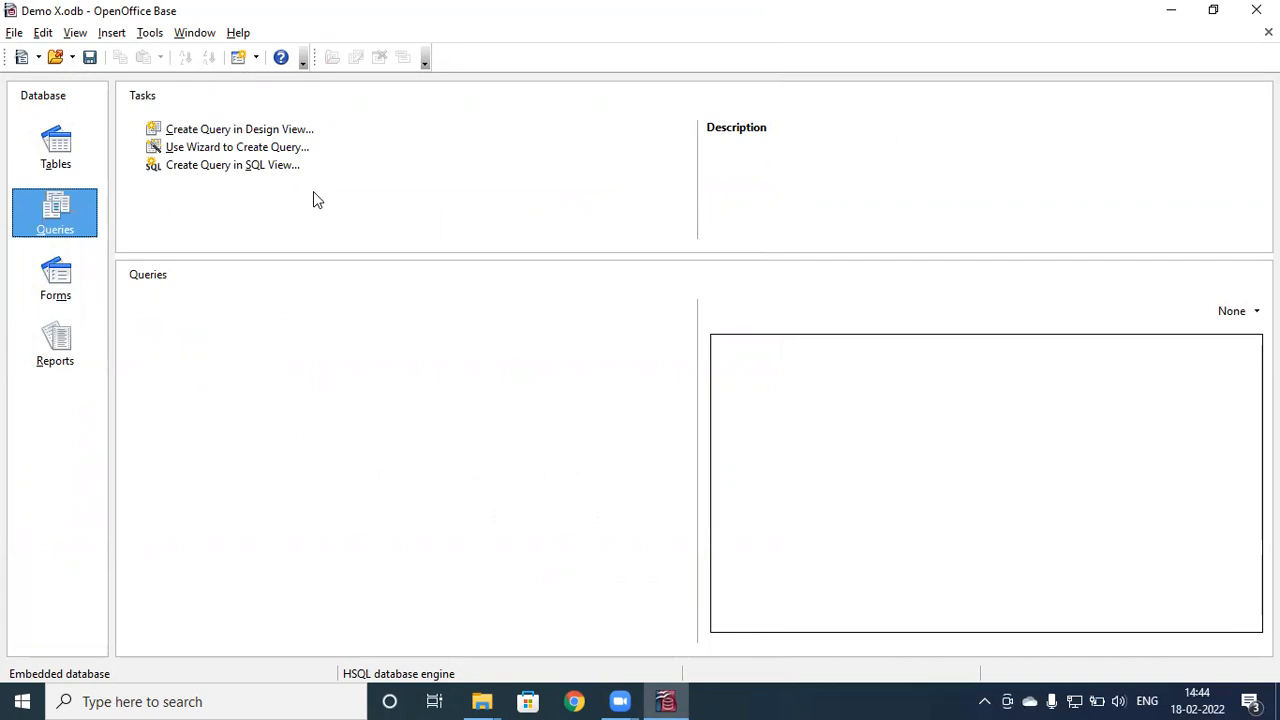
{"action": "left_click", "coordinate": [251, 150]}
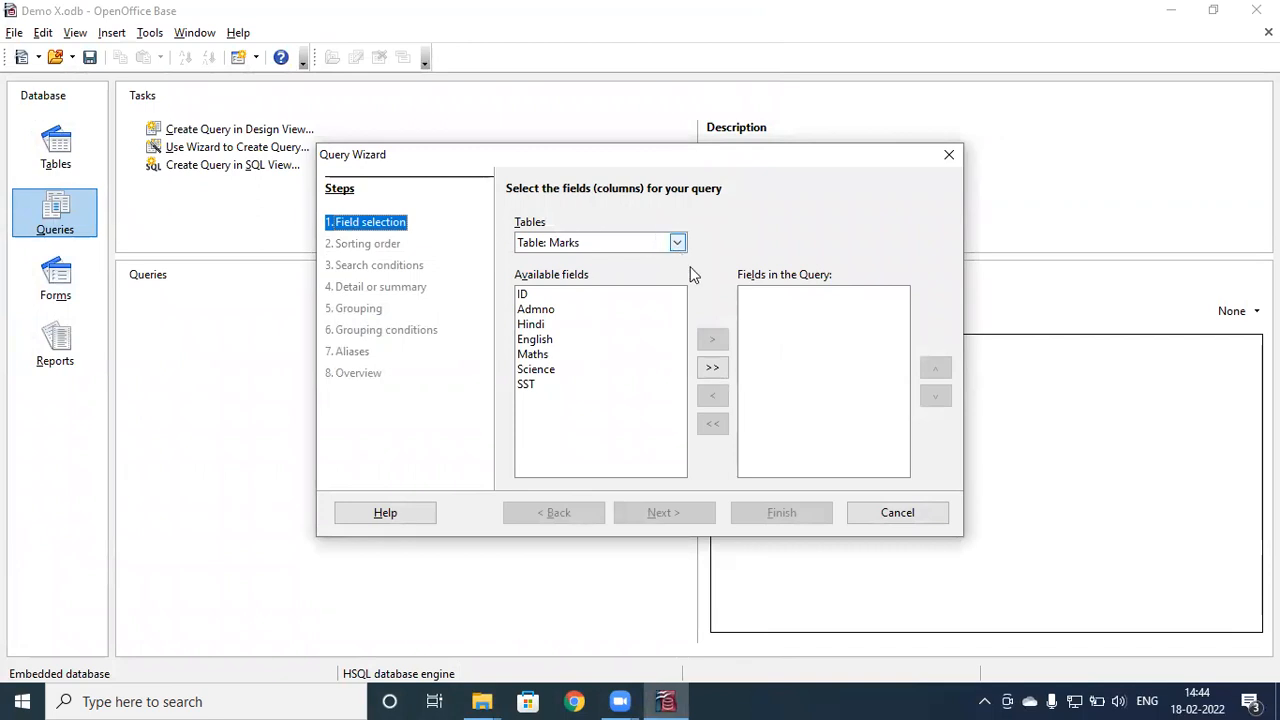
{"action": "left_click", "coordinate": [712, 369]}
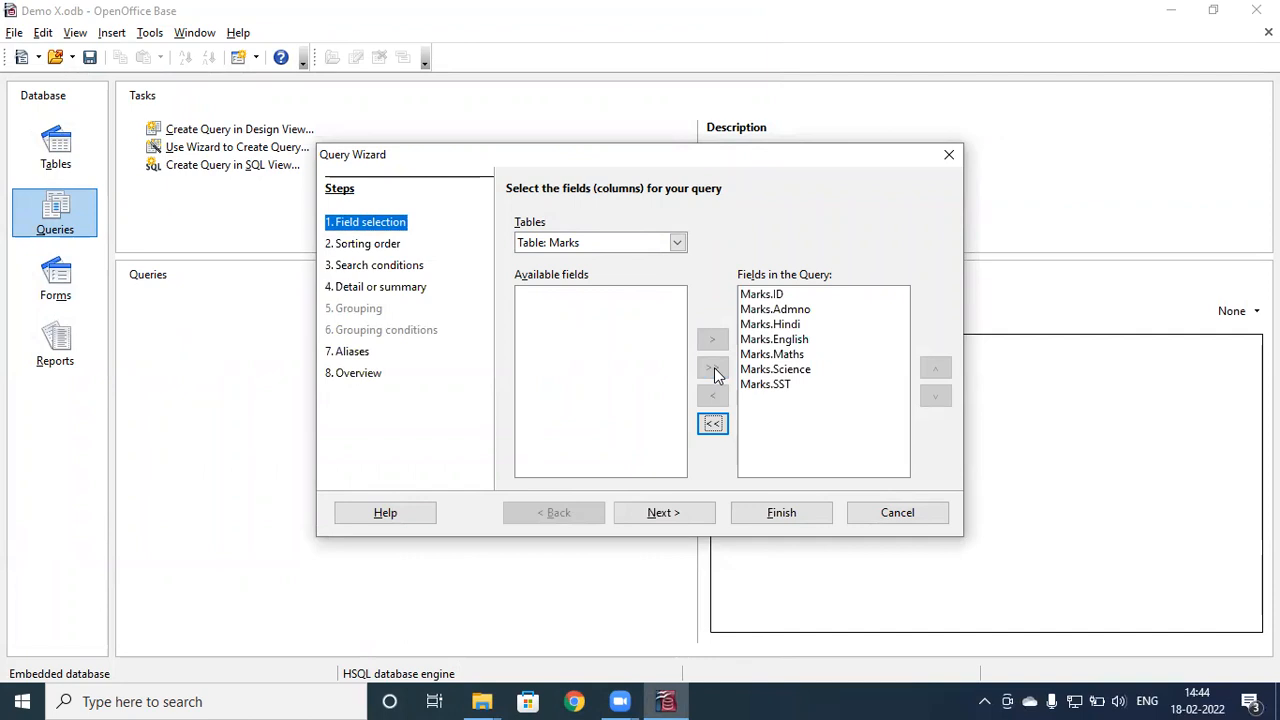
{"action": "left_click", "coordinate": [677, 243]}
{"action": "left_click", "coordinate": [598, 276]}
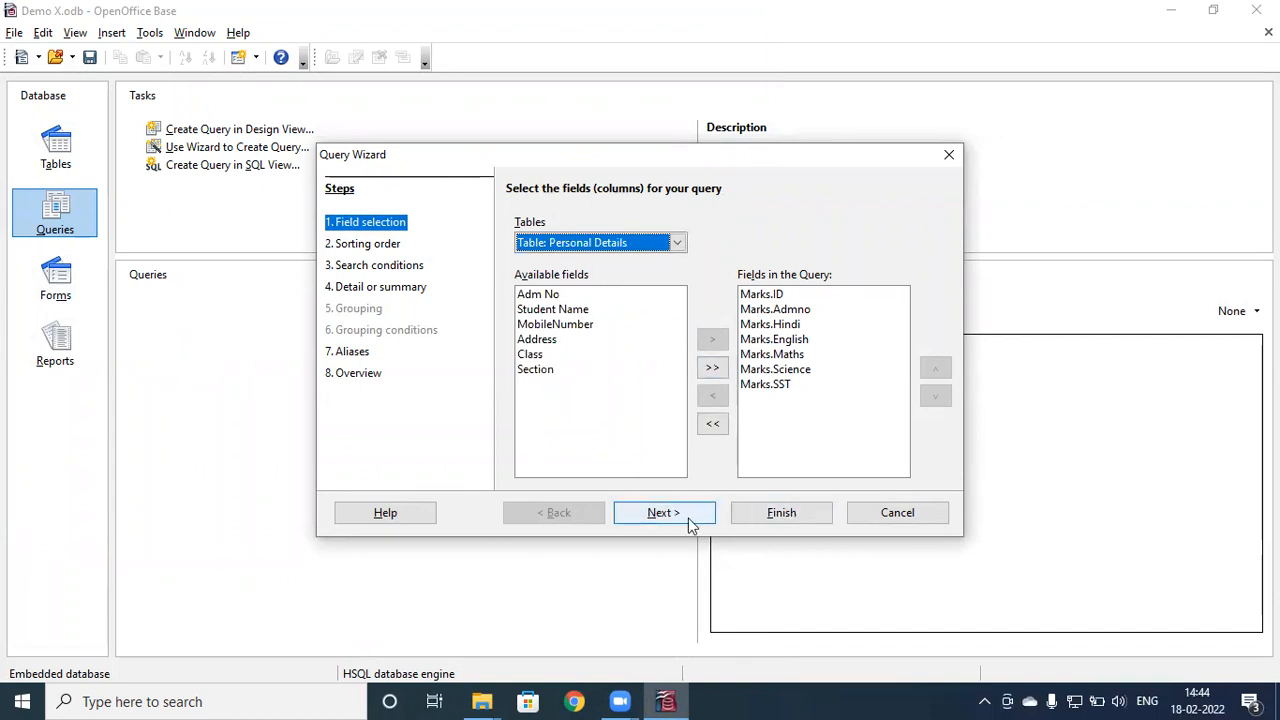
{"action": "left_click", "coordinate": [712, 428]}
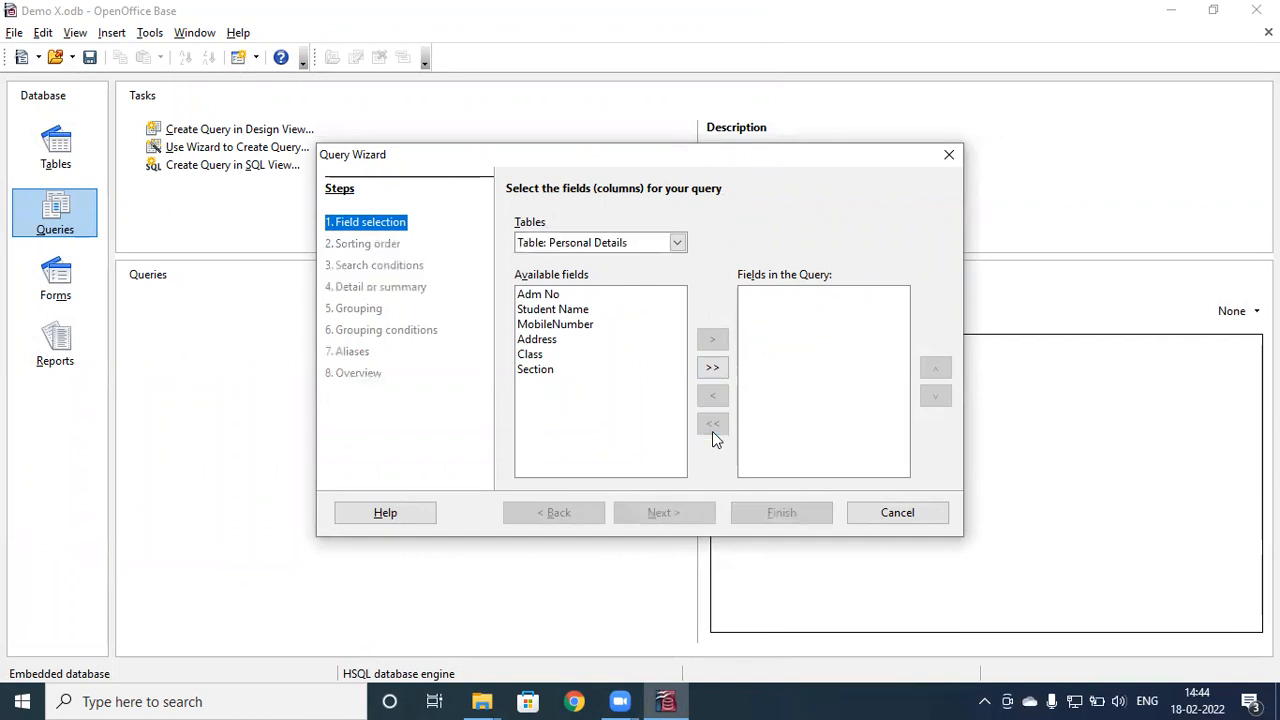
{"action": "left_click", "coordinate": [713, 367]}
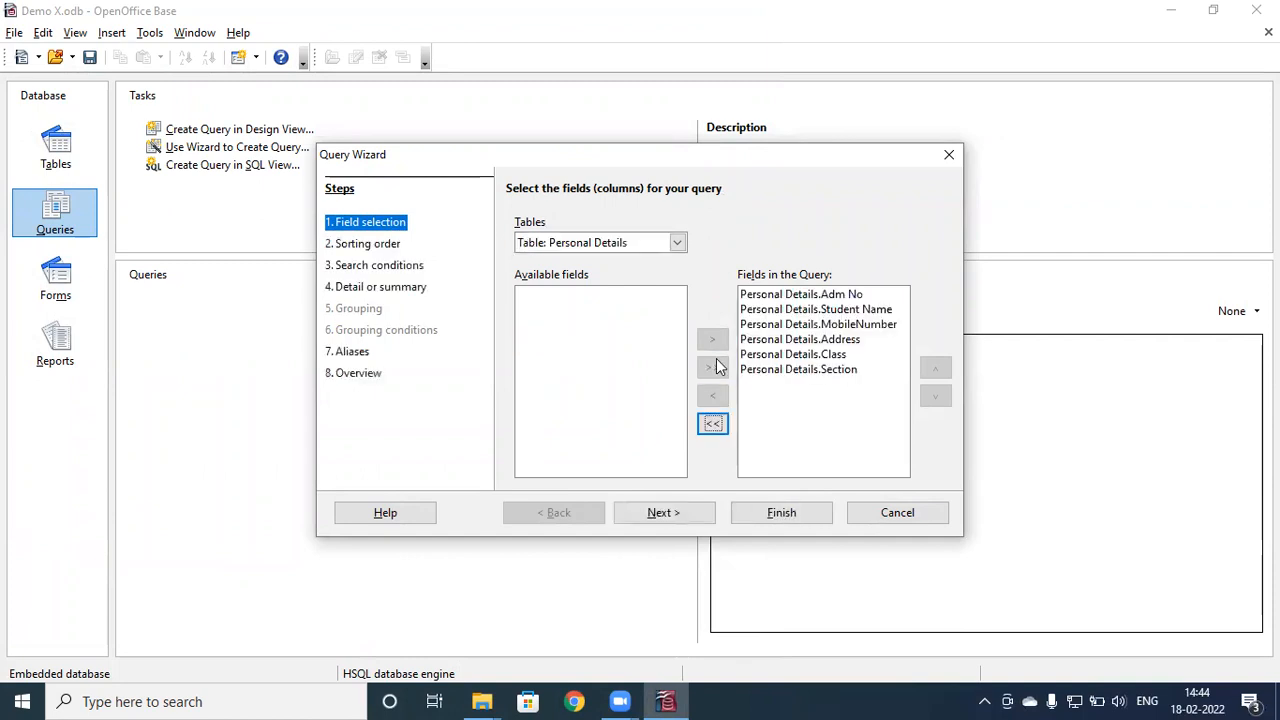
{"action": "left_click", "coordinate": [660, 512]}
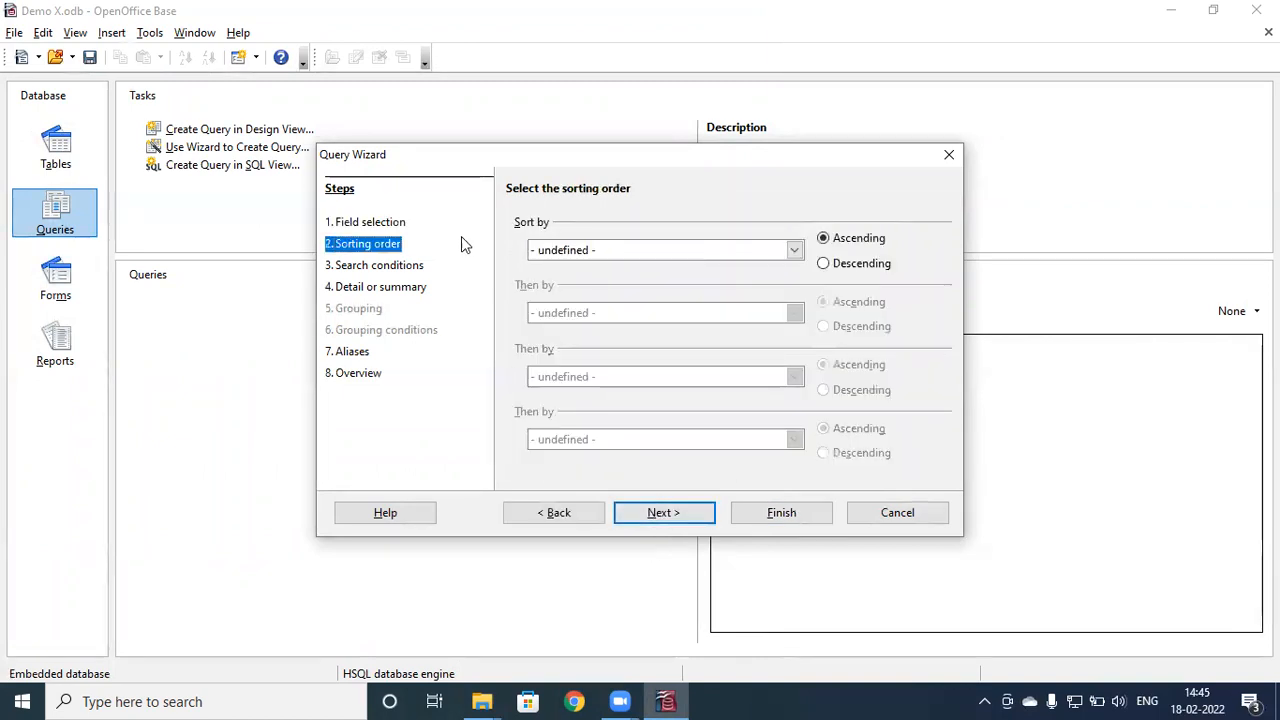
Step: Sort the query by Class and then by Section, both in ascending order
{"action": "left_click", "coordinate": [794, 251]}
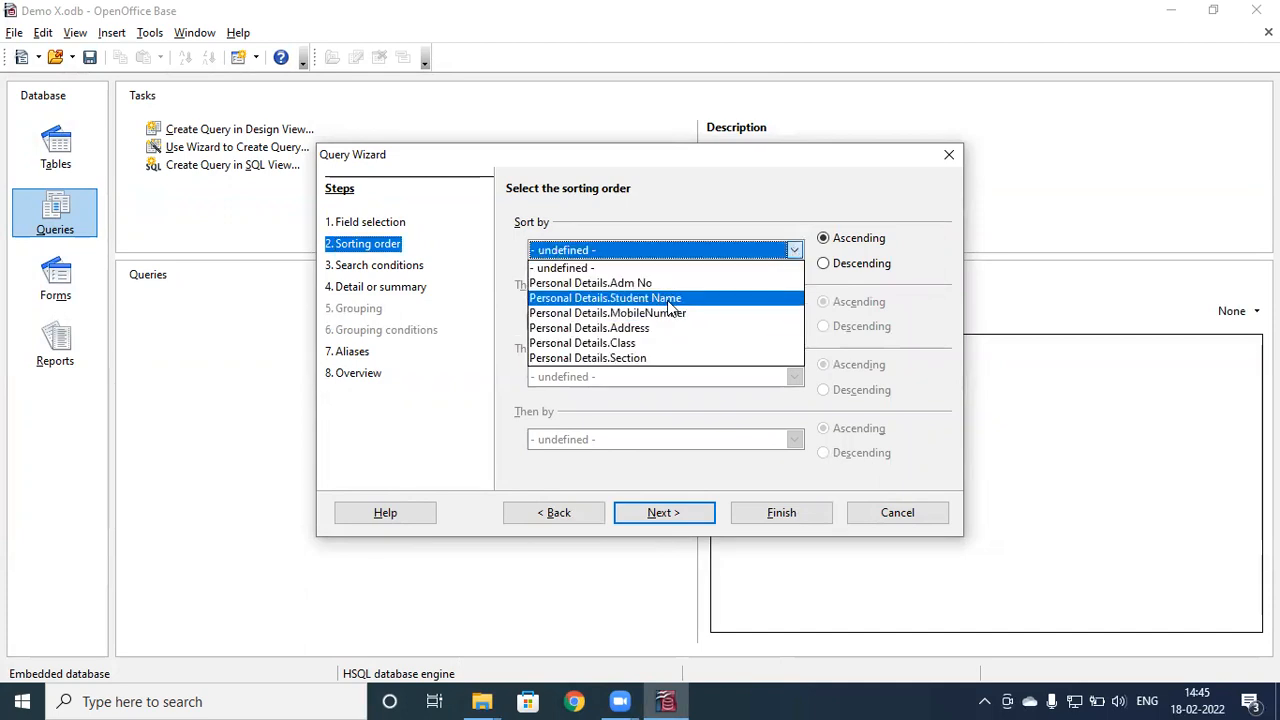
{"action": "left_click", "coordinate": [620, 345]}
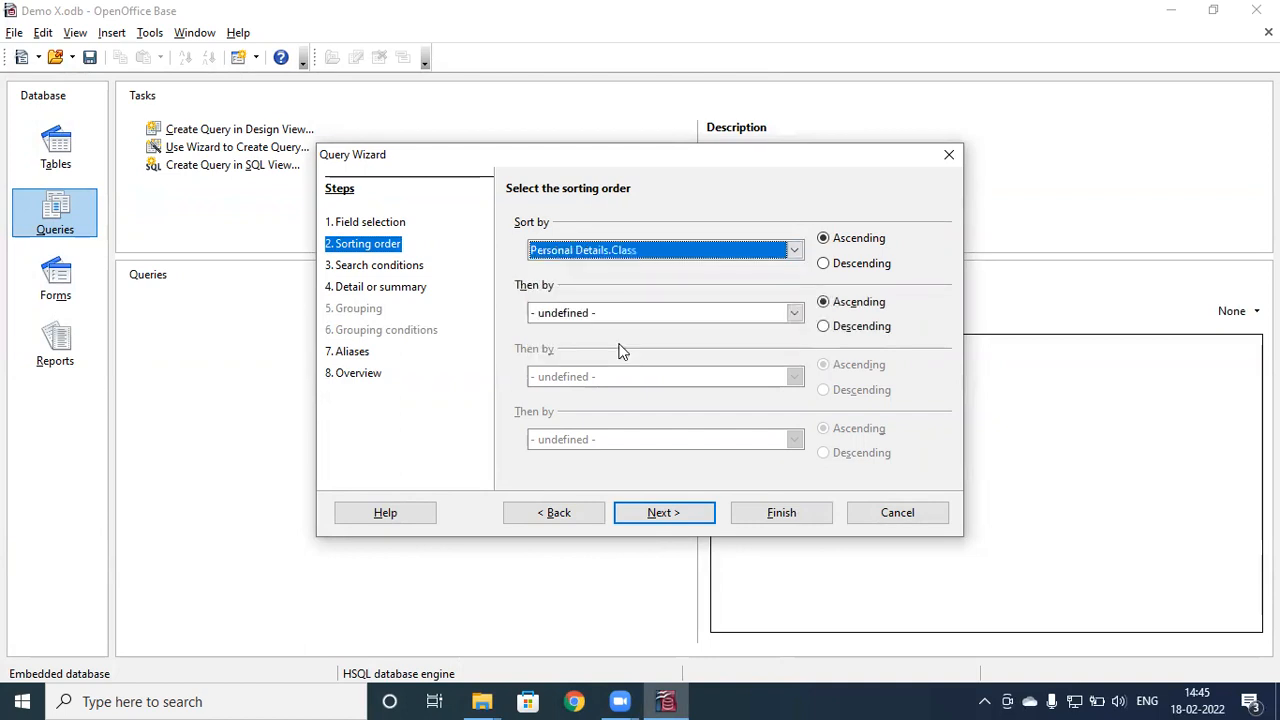
{"action": "left_click", "coordinate": [794, 313]}
{"action": "left_click", "coordinate": [794, 313]}
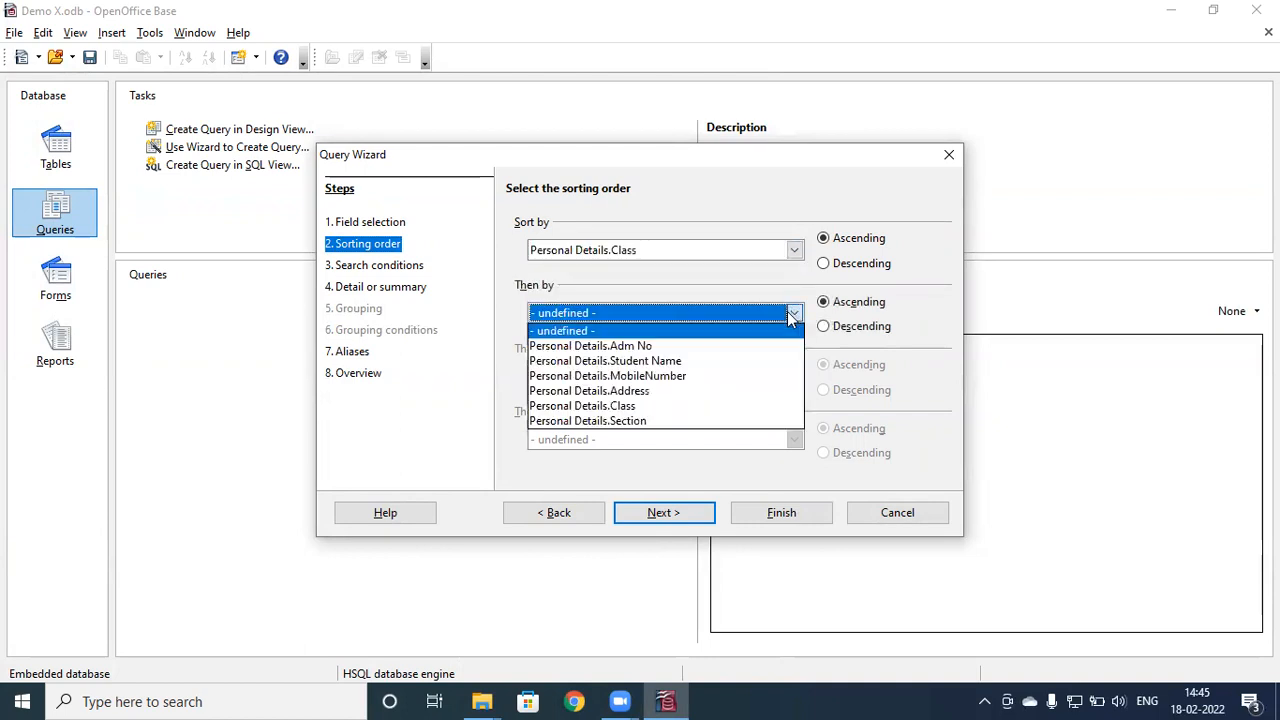
{"action": "left_click", "coordinate": [637, 425]}
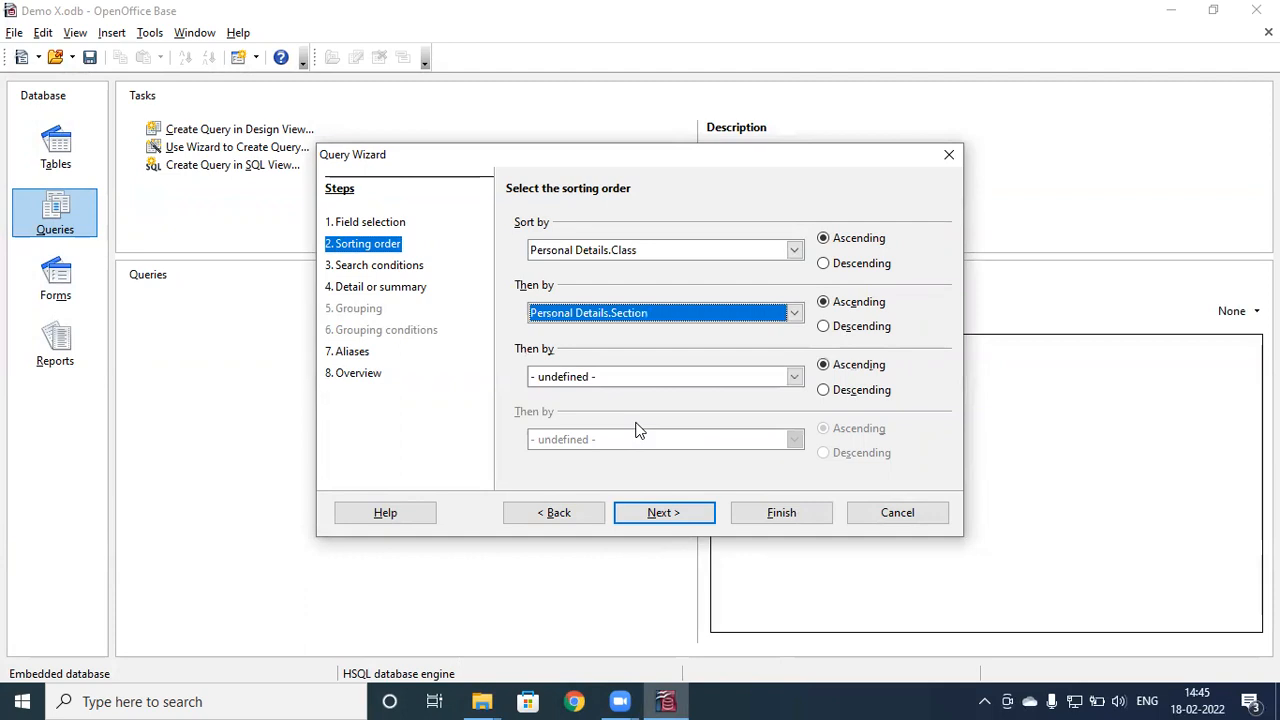
{"action": "left_click", "coordinate": [664, 513]}
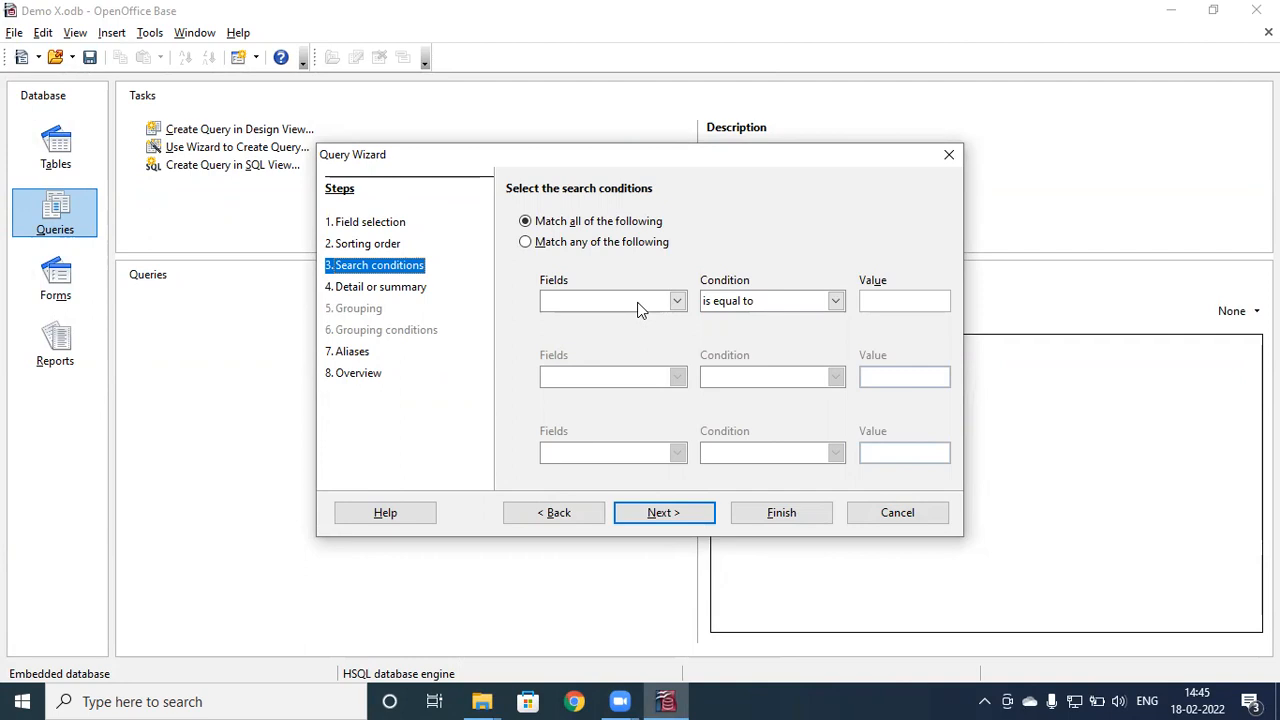
Step: Add a search condition that Personal Details.Adm No is equal or less than 4, and proceed to the query type
{"action": "left_click", "coordinate": [674, 306]}
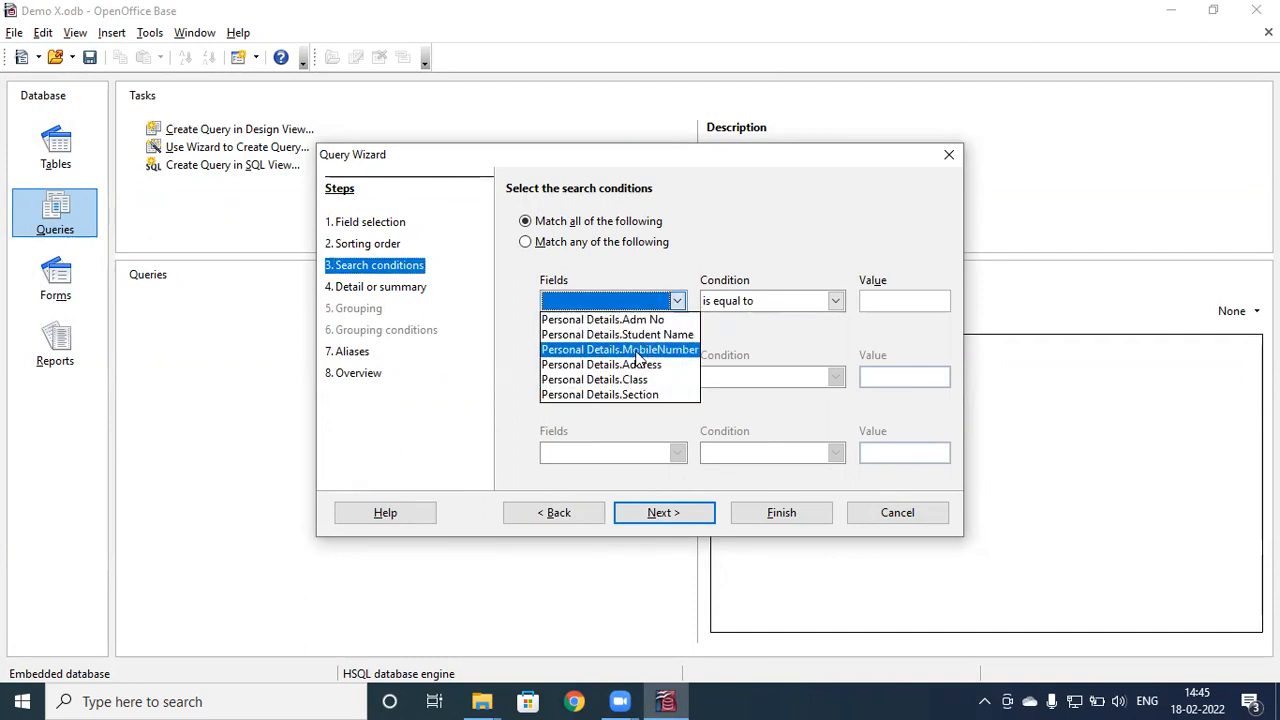
{"action": "left_click", "coordinate": [673, 318]}
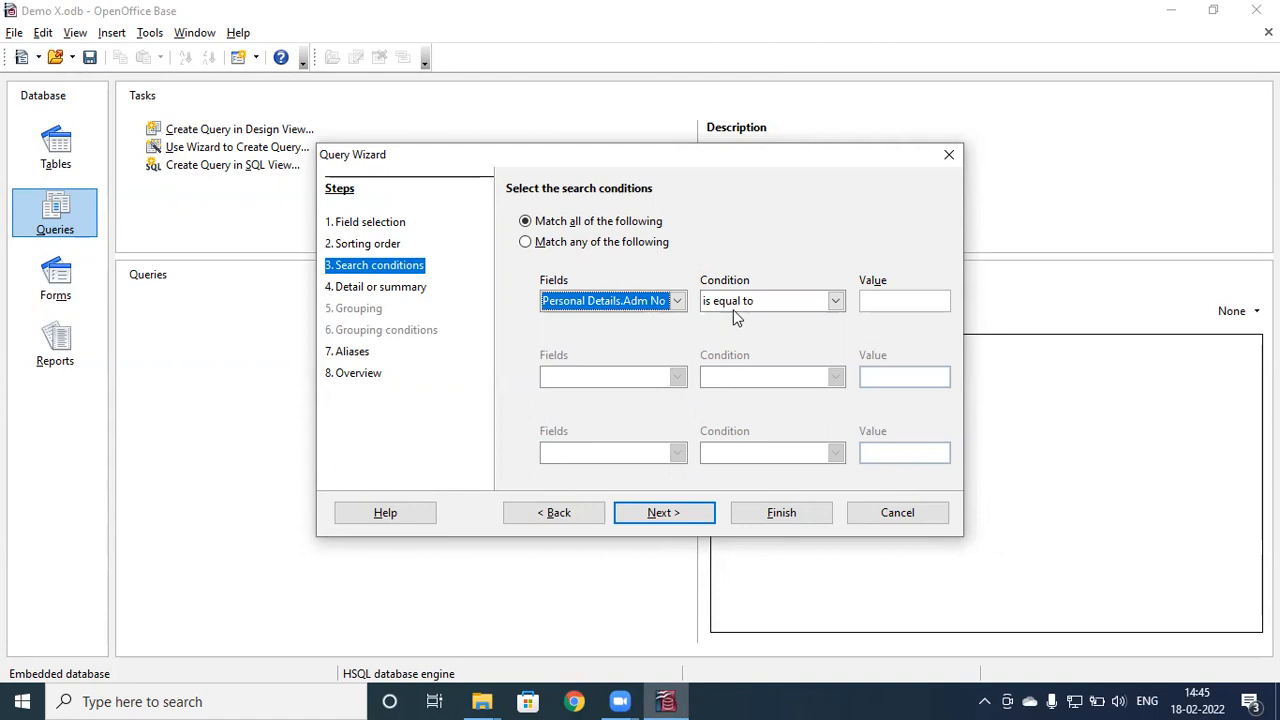
{"action": "left_click", "coordinate": [834, 302]}
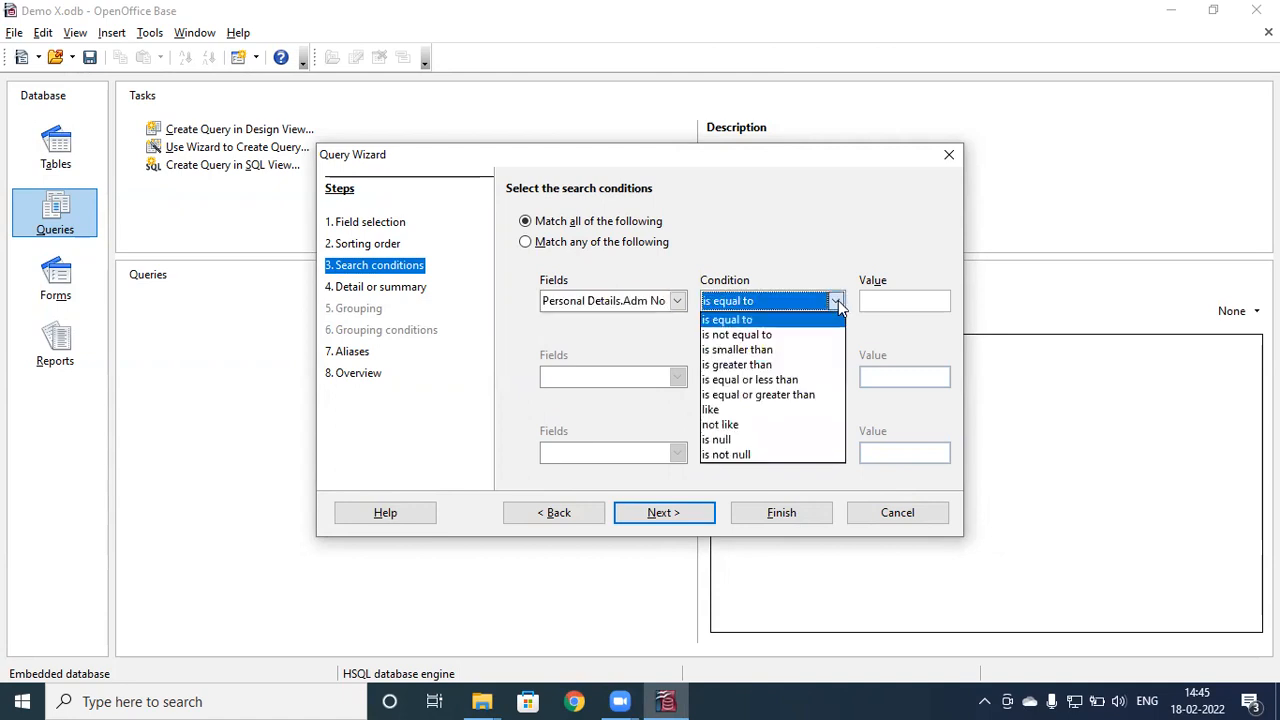
{"action": "left_click", "coordinate": [748, 381]}
{"action": "left_click", "coordinate": [897, 303]}
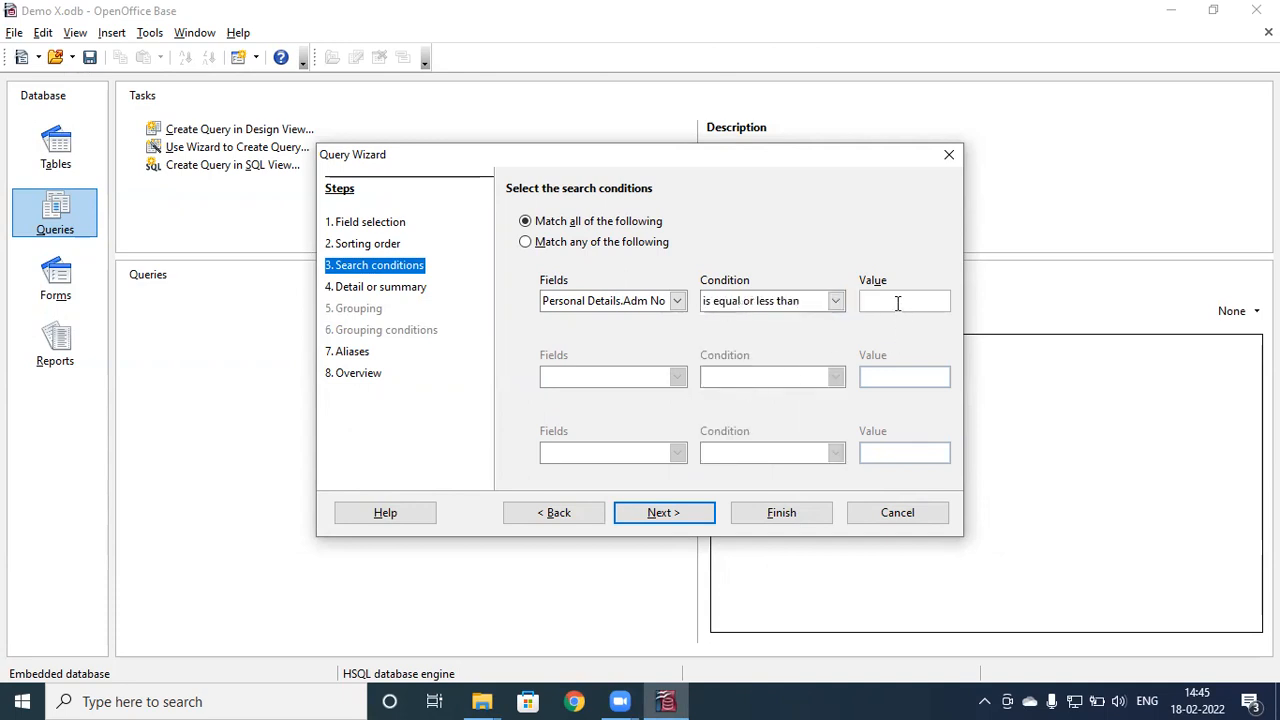
{"action": "type", "text": "4"}
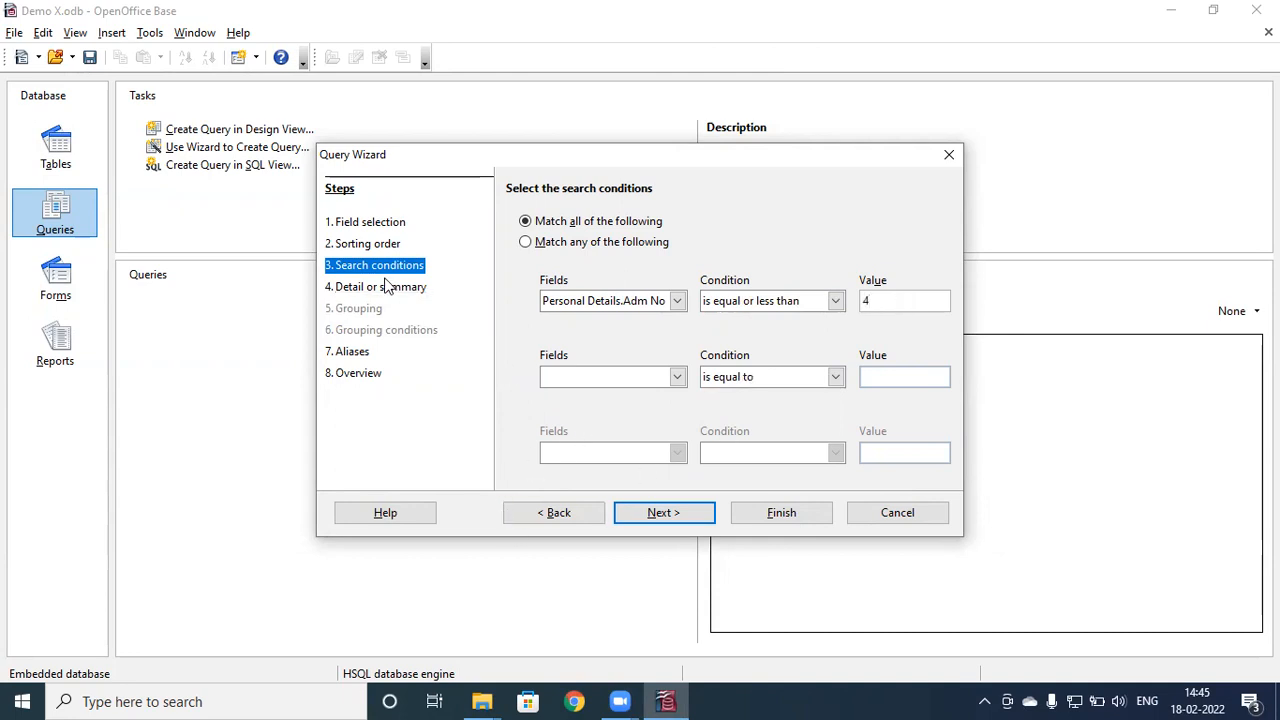
{"action": "left_click", "coordinate": [671, 518]}
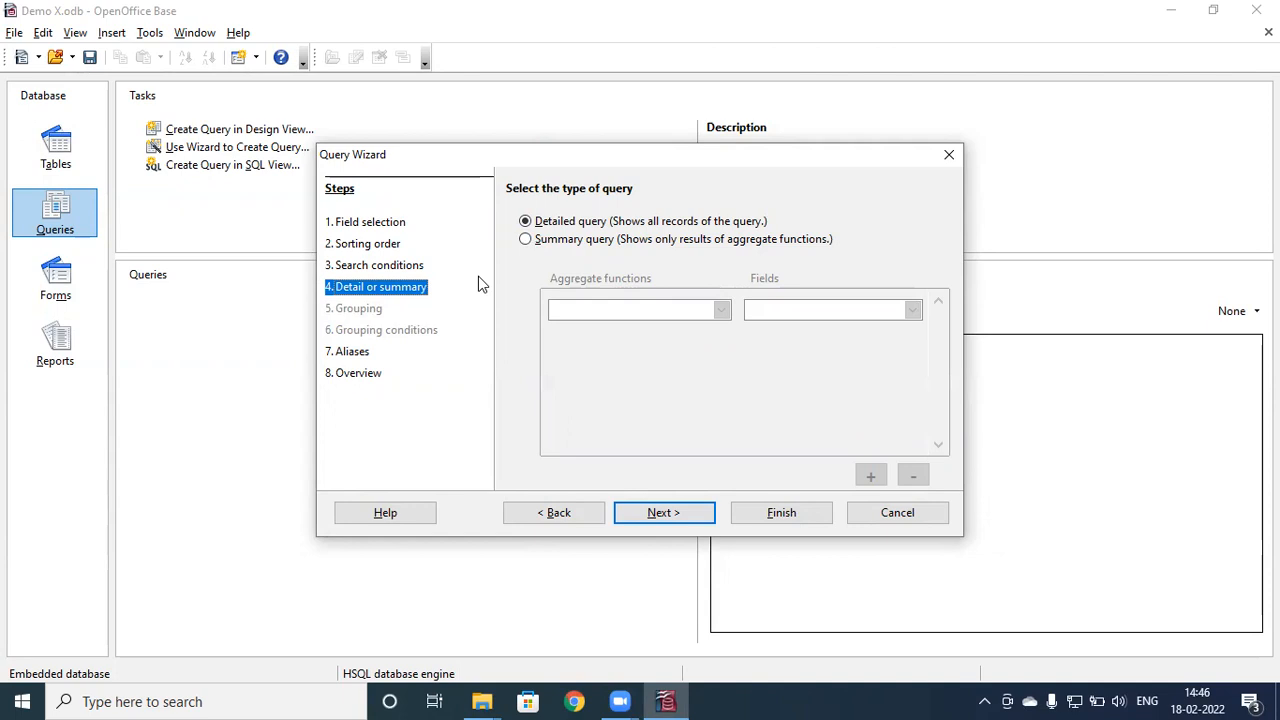
{"action": "left_click", "coordinate": [568, 244]}
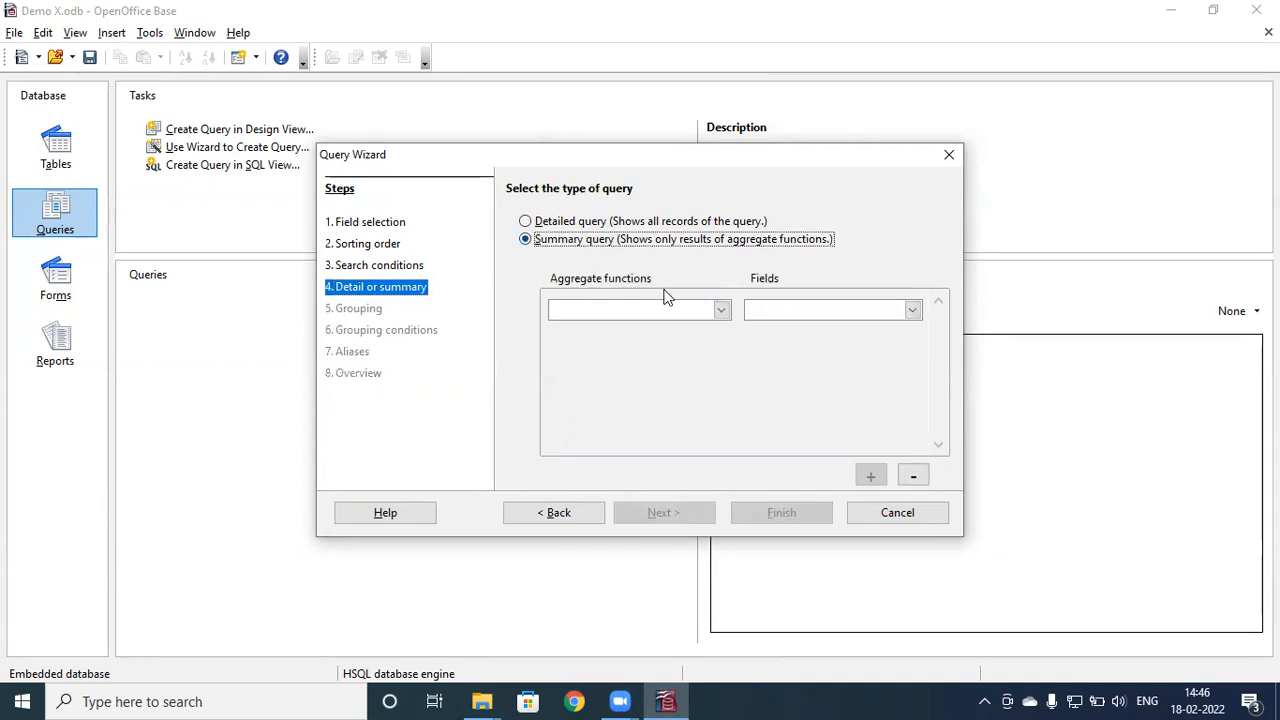
{"action": "left_click", "coordinate": [720, 311]}
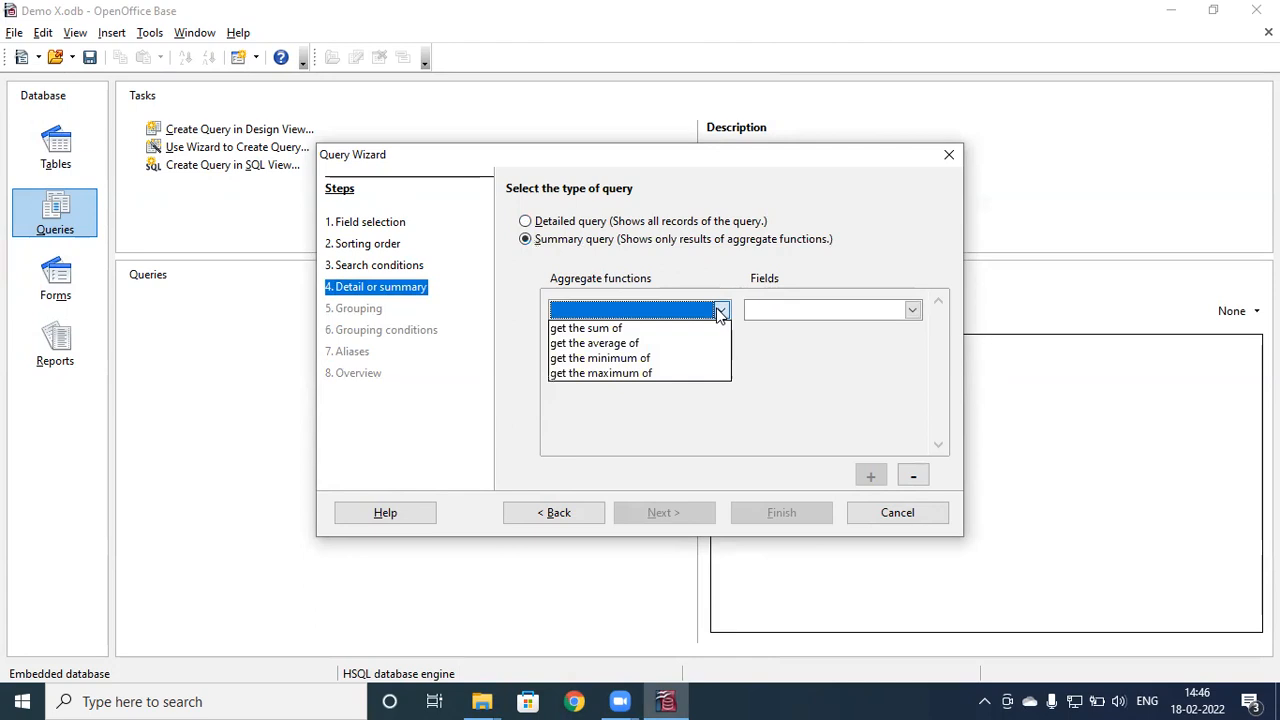
{"action": "left_click", "coordinate": [545, 228]}
{"action": "left_click", "coordinate": [543, 226]}
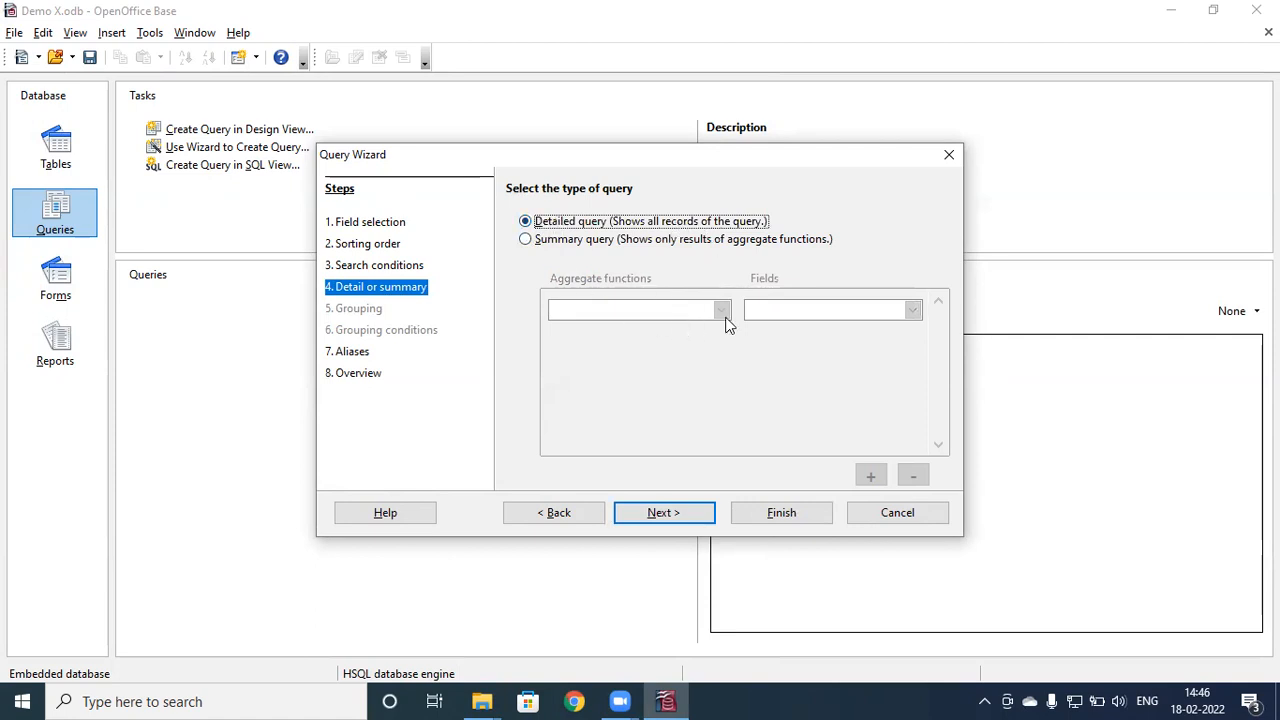
Step: Keep the detailed query type and default aliases, and finish the query as Query_Personal Details with its results displayed
{"action": "left_click", "coordinate": [683, 517]}
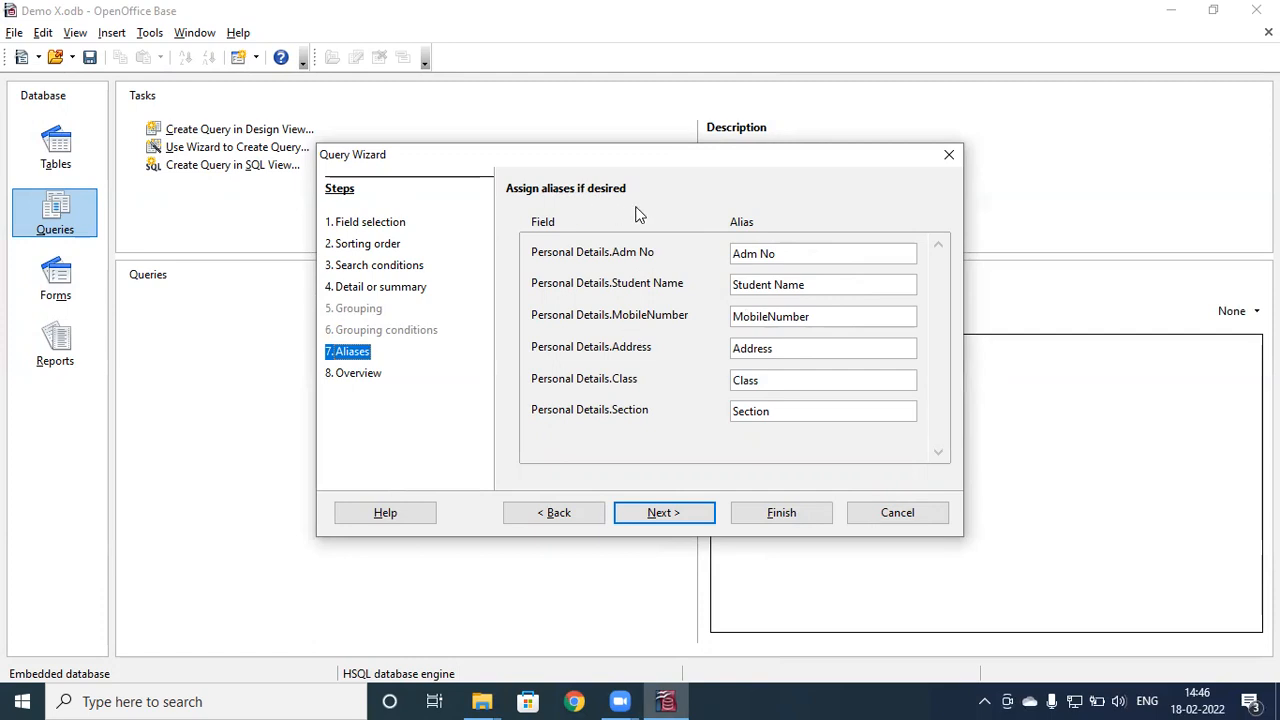
{"action": "left_click", "coordinate": [684, 512]}
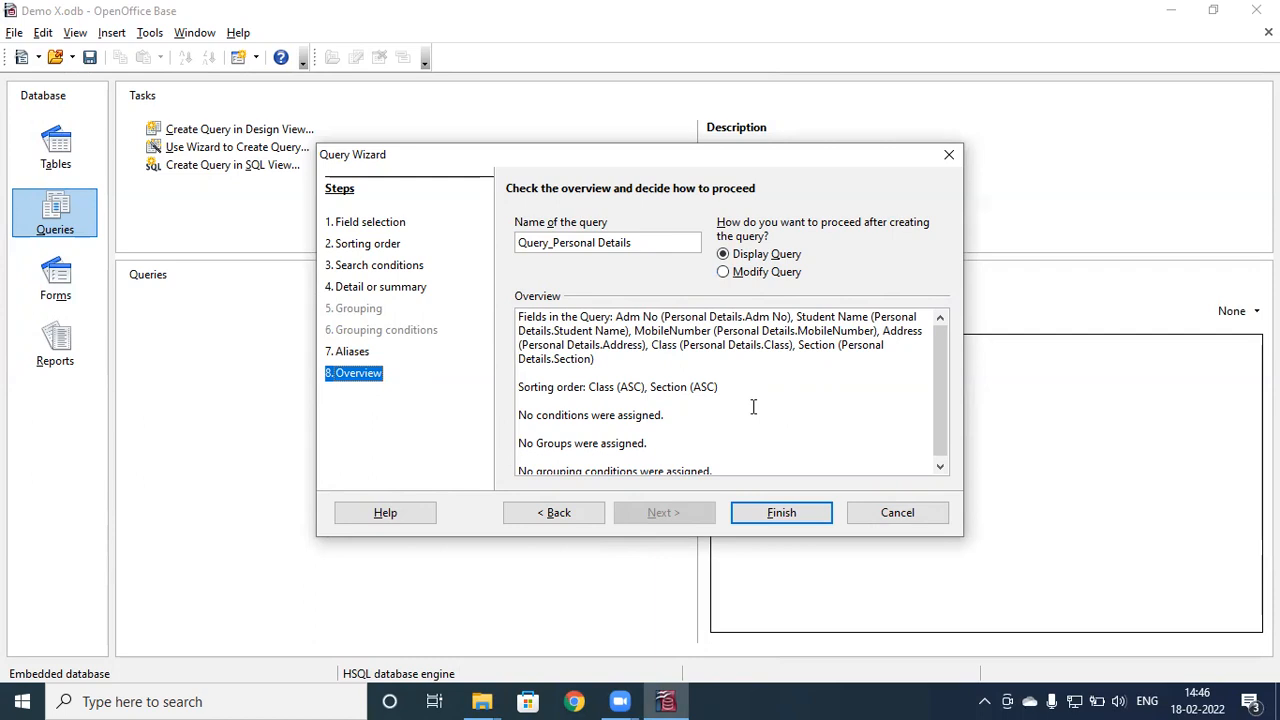
{"action": "left_click", "coordinate": [757, 515]}
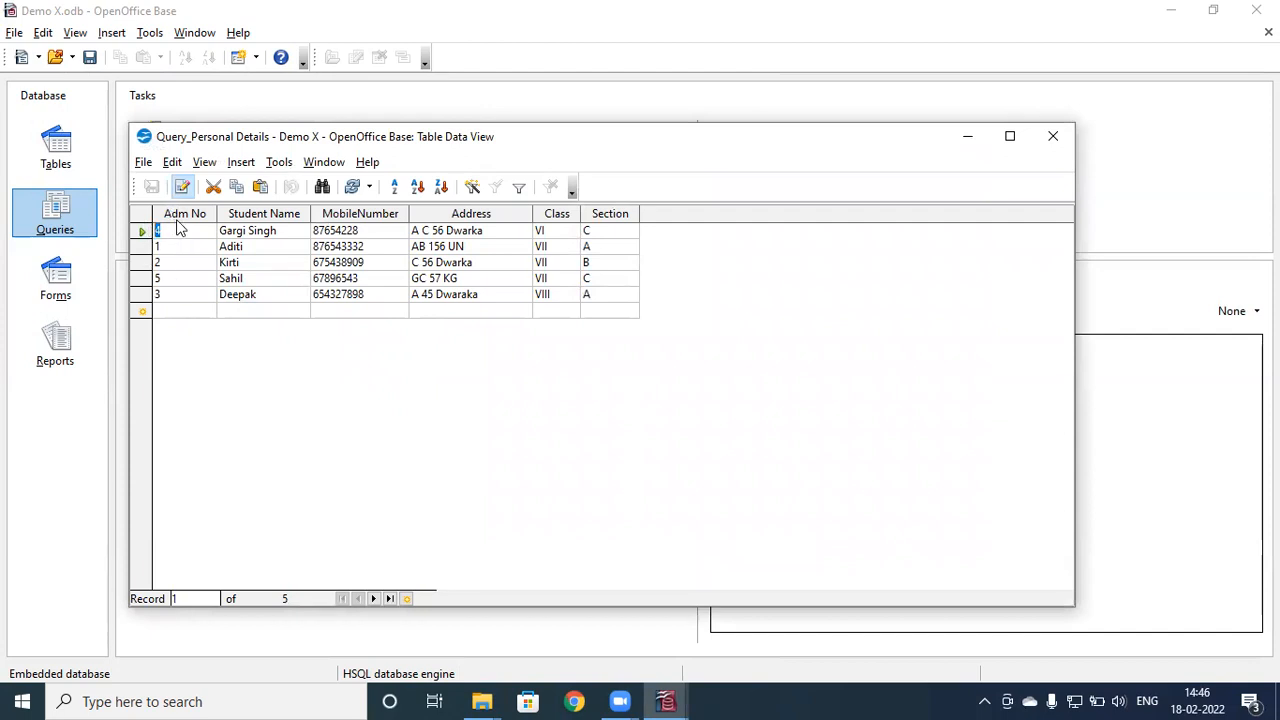
Step: Review the results of Query_Personal Details, including the Adm No column, reopening the query once before closing it
{"action": "left_click", "coordinate": [208, 219]}
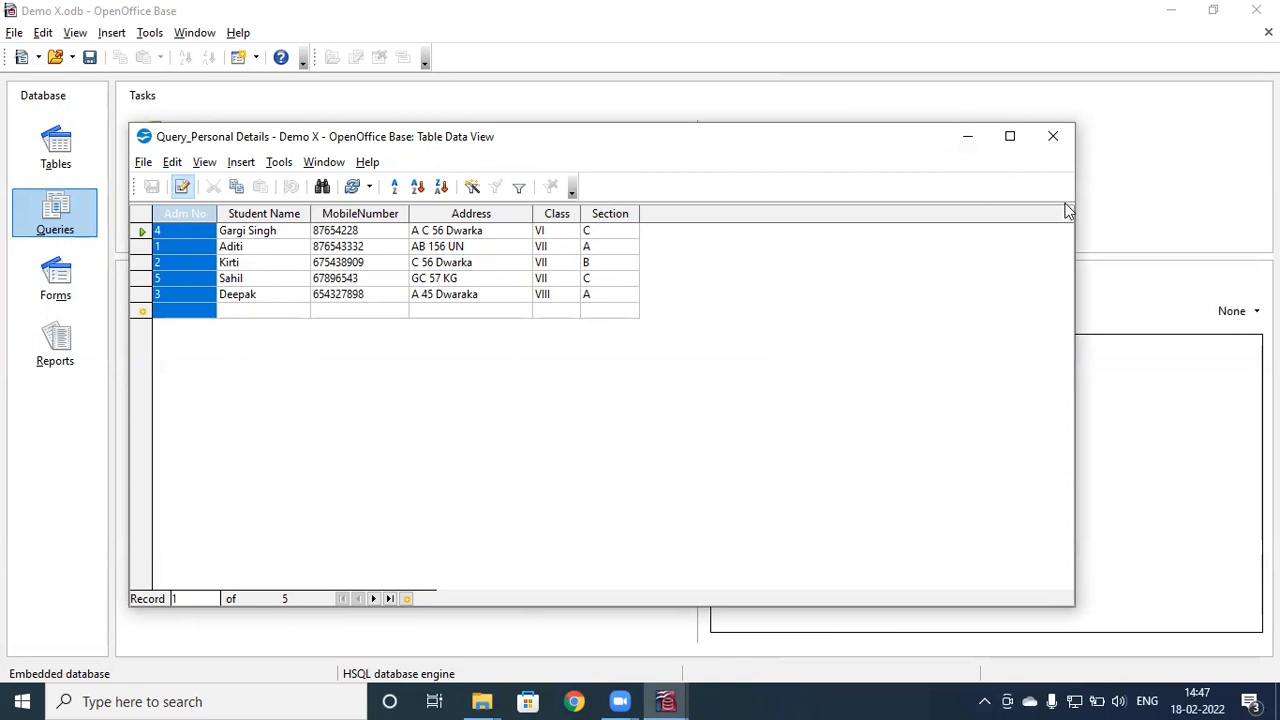
{"action": "left_click", "coordinate": [1061, 148]}
{"action": "double_click", "coordinate": [238, 310]}
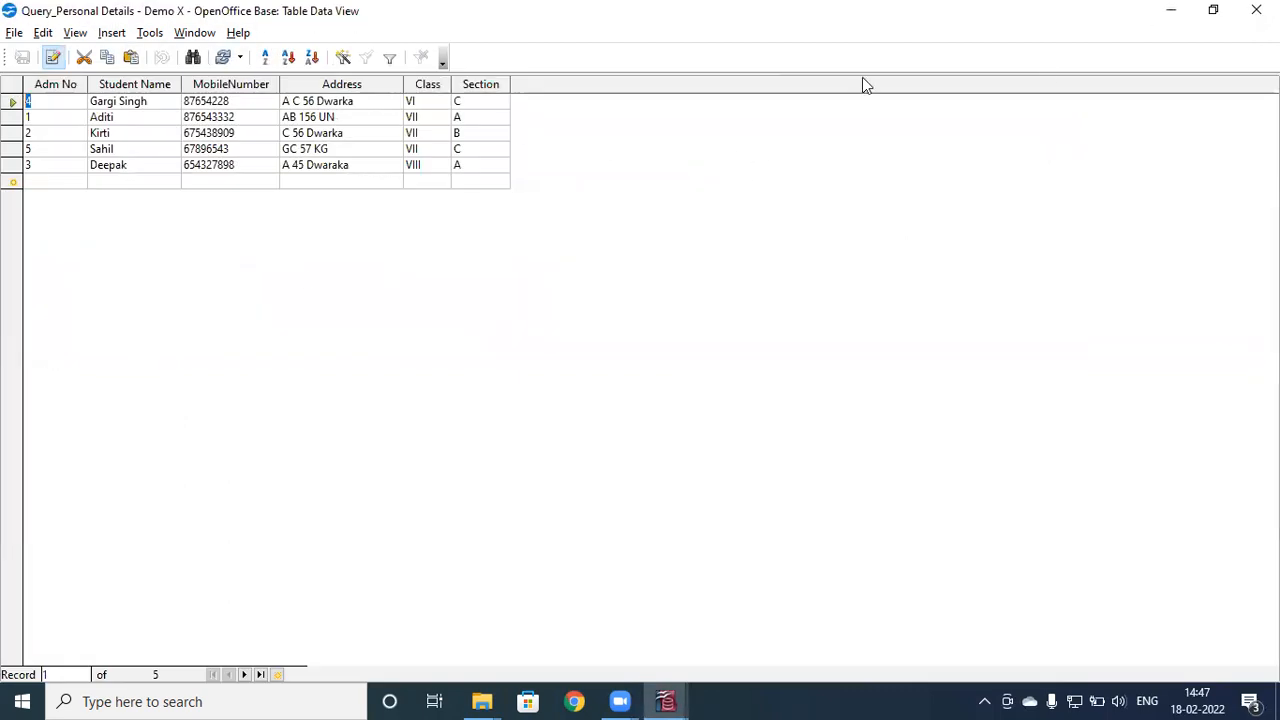
{"action": "left_click", "coordinate": [1256, 10]}
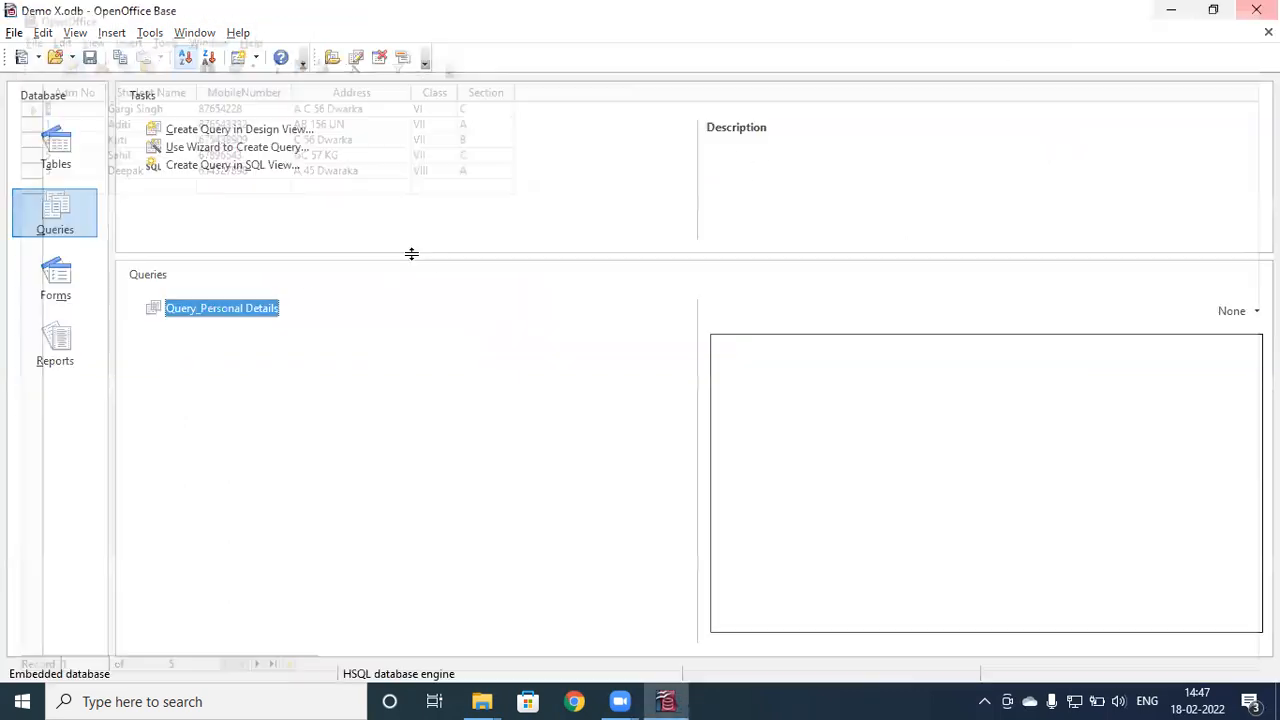
Step: Open Query_Personal Details for editing, set the Adm No criterion to <= 4, and run the query
{"action": "right_click", "coordinate": [222, 312]}
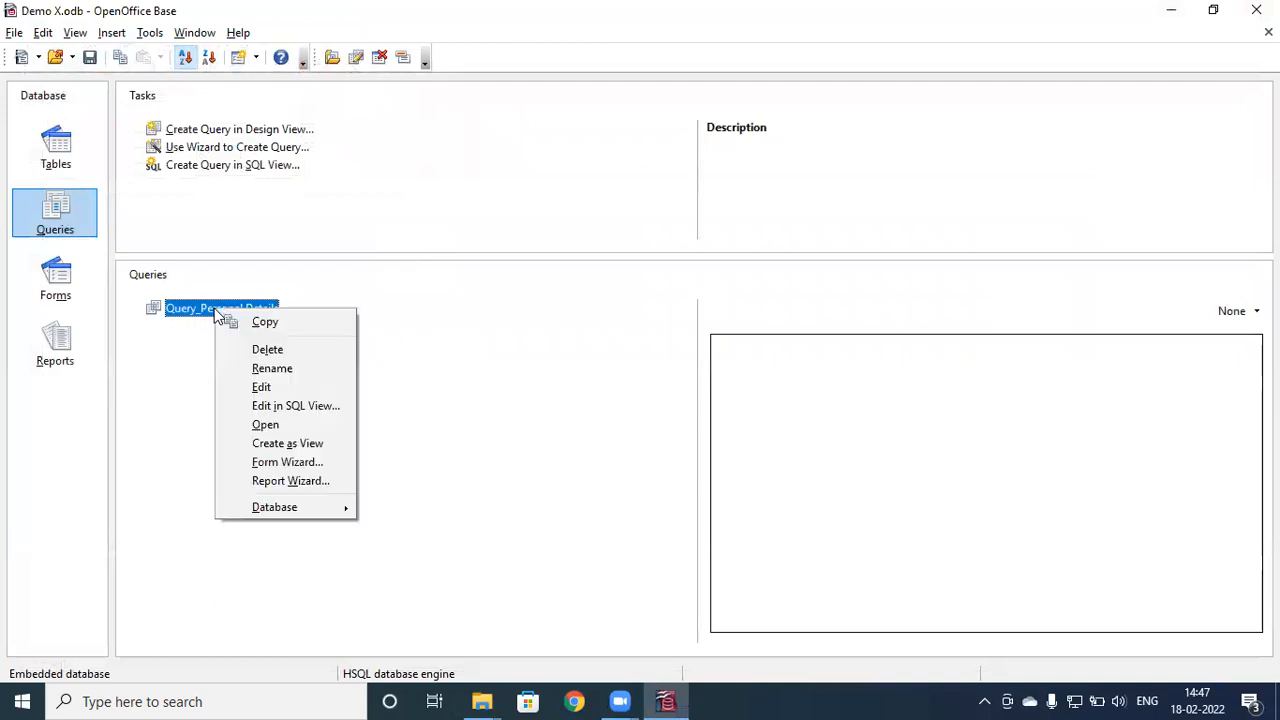
{"action": "left_click", "coordinate": [268, 388]}
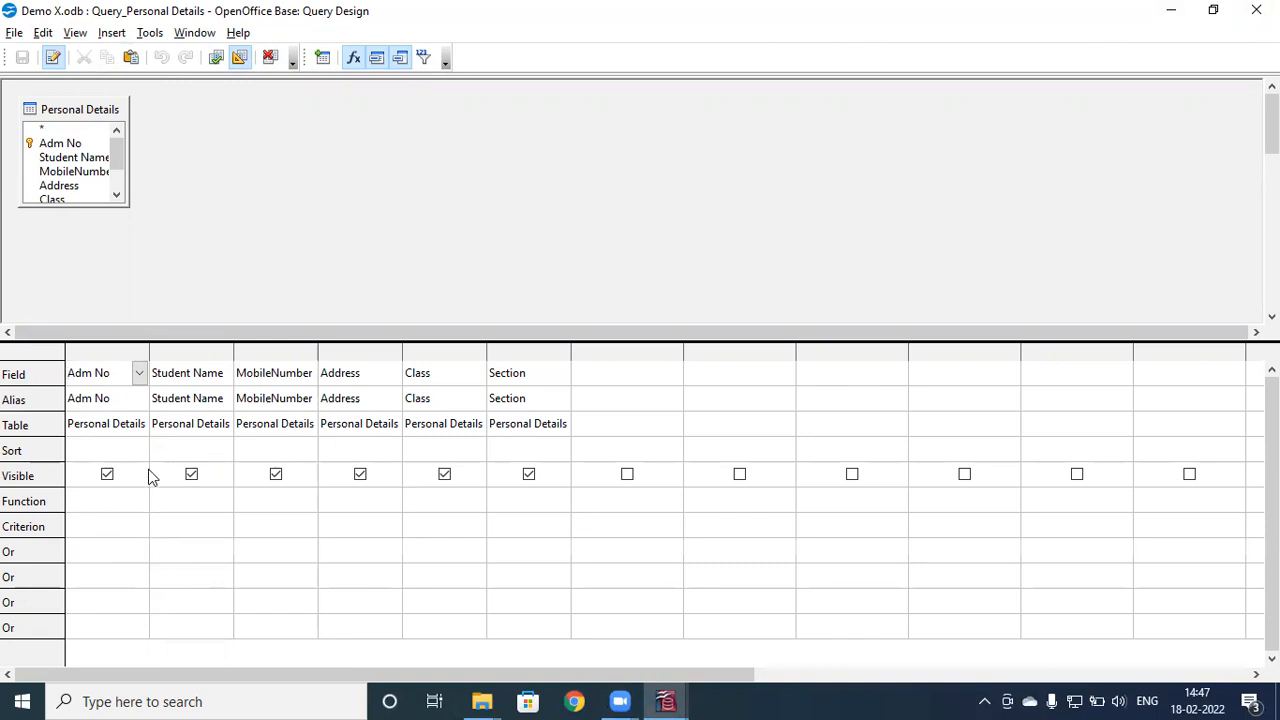
{"action": "left_click", "coordinate": [95, 521]}
{"action": "type", "text": ">"}
{"action": "key", "text": "BackSpace"}
{"action": "key", "text": "BackSpace"}
{"action": "key", "text": "BackSpace"}
{"action": "type", "text": "<="}
{"action": "left_click", "coordinate": [139, 577]}
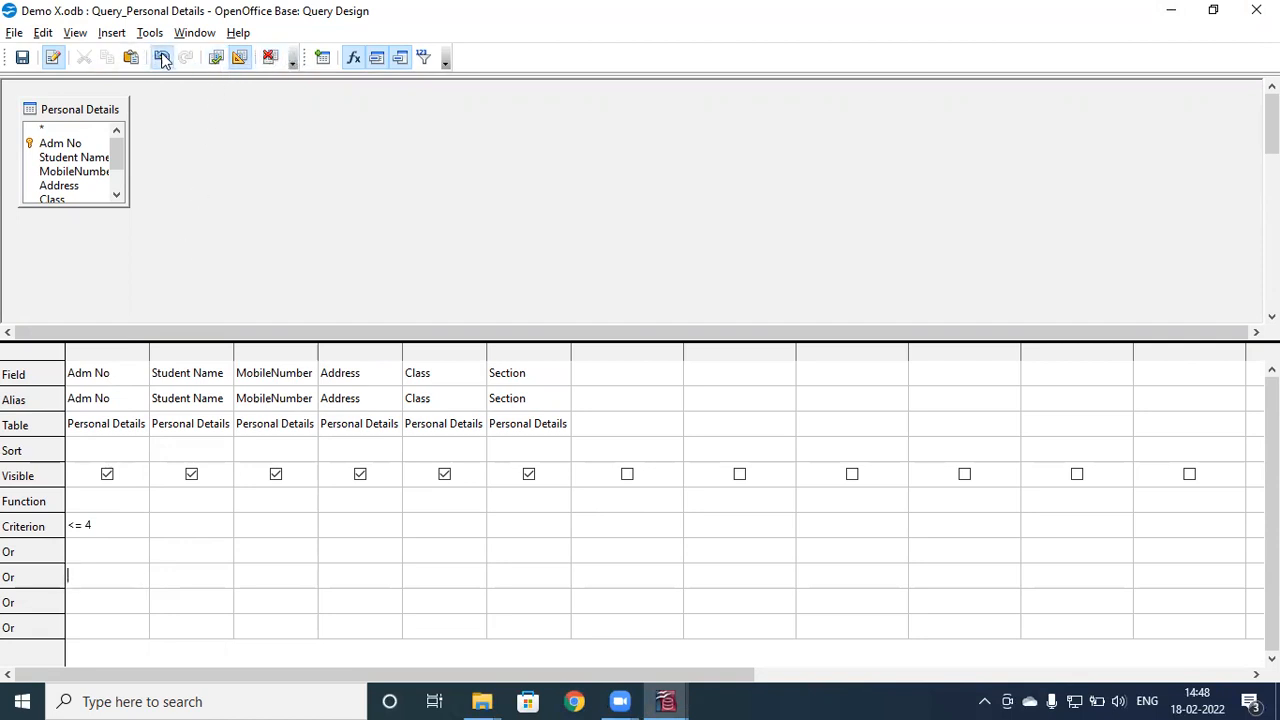
{"action": "left_click", "coordinate": [214, 60]}
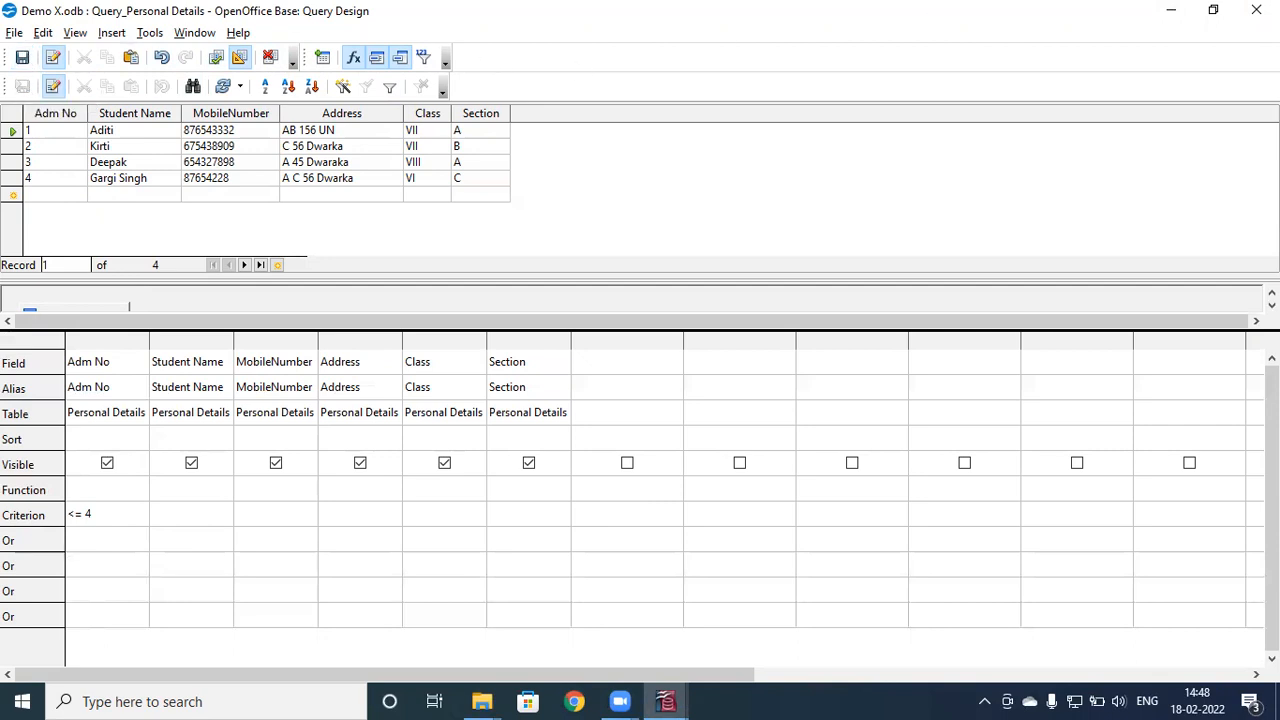
{"action": "left_click", "coordinate": [1256, 10]}
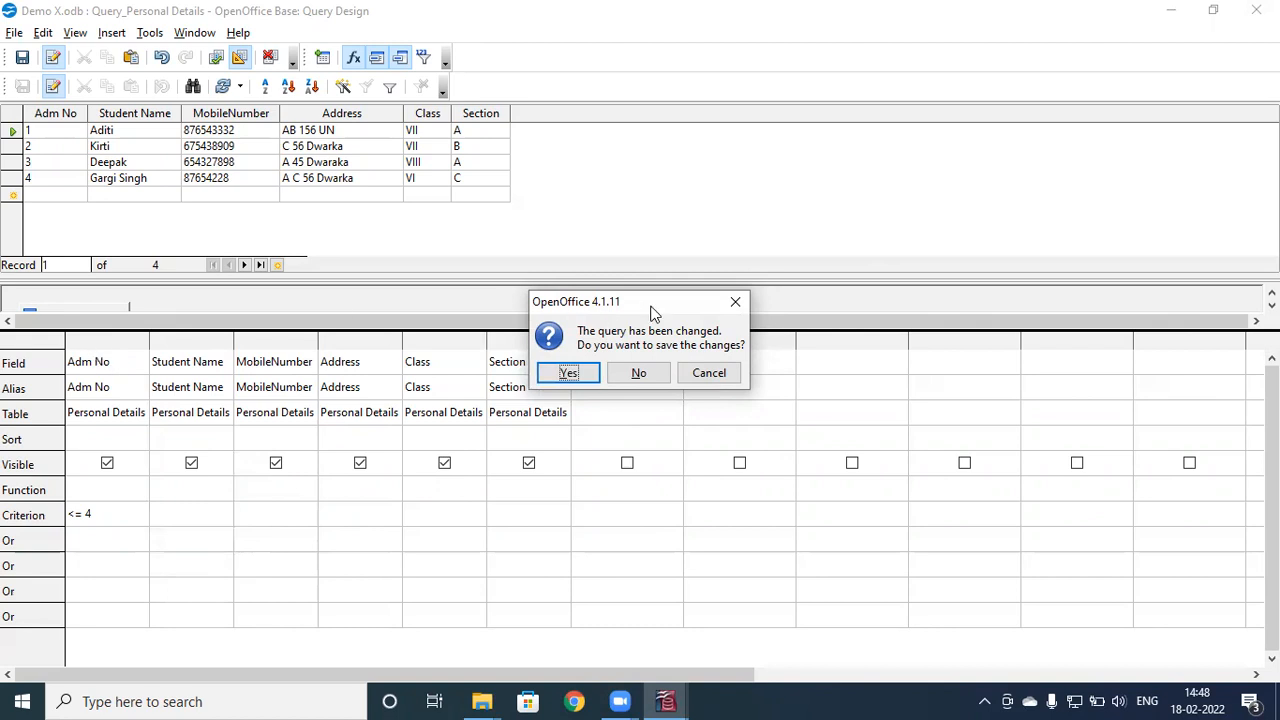
{"action": "left_click_drag", "start_coordinate": [633, 303], "coordinate": [842, 318]}
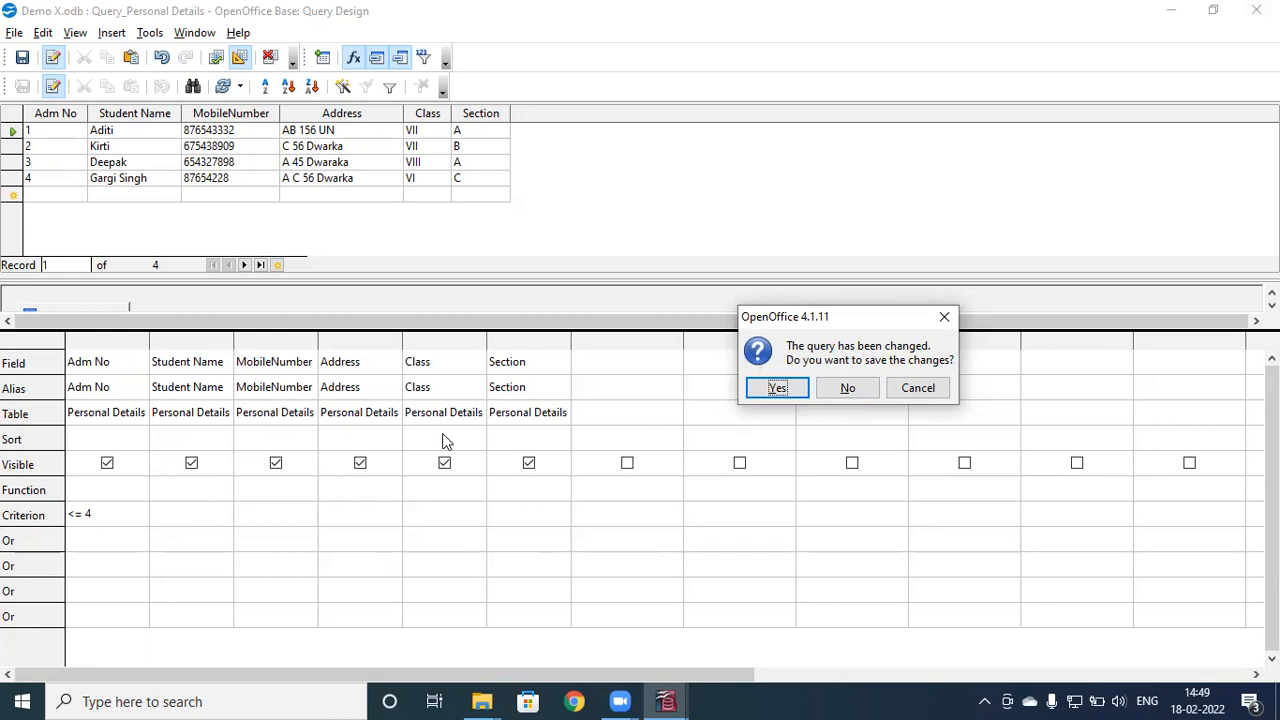
{"action": "left_click", "coordinate": [918, 387]}
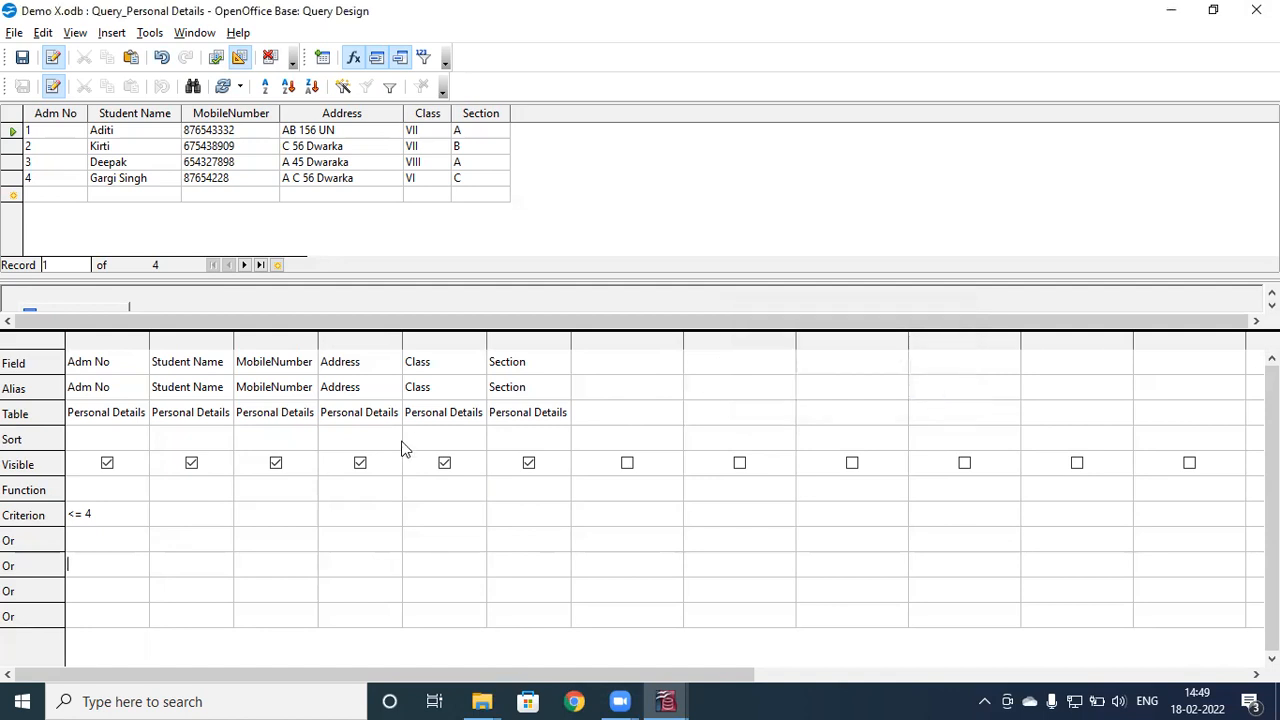
Step: Sort the Class field in ascending order, rerun the query, and save and close it
{"action": "left_click", "coordinate": [435, 442]}
{"action": "left_click", "coordinate": [434, 442]}
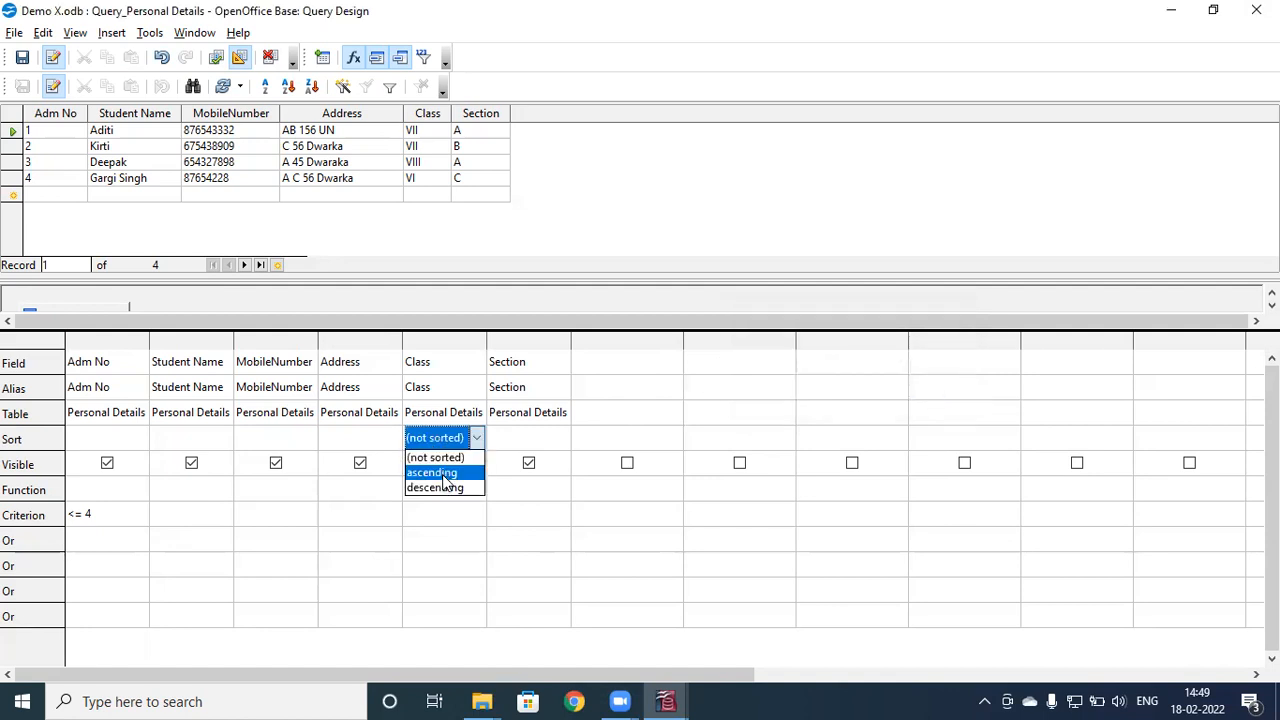
{"action": "left_click", "coordinate": [446, 473]}
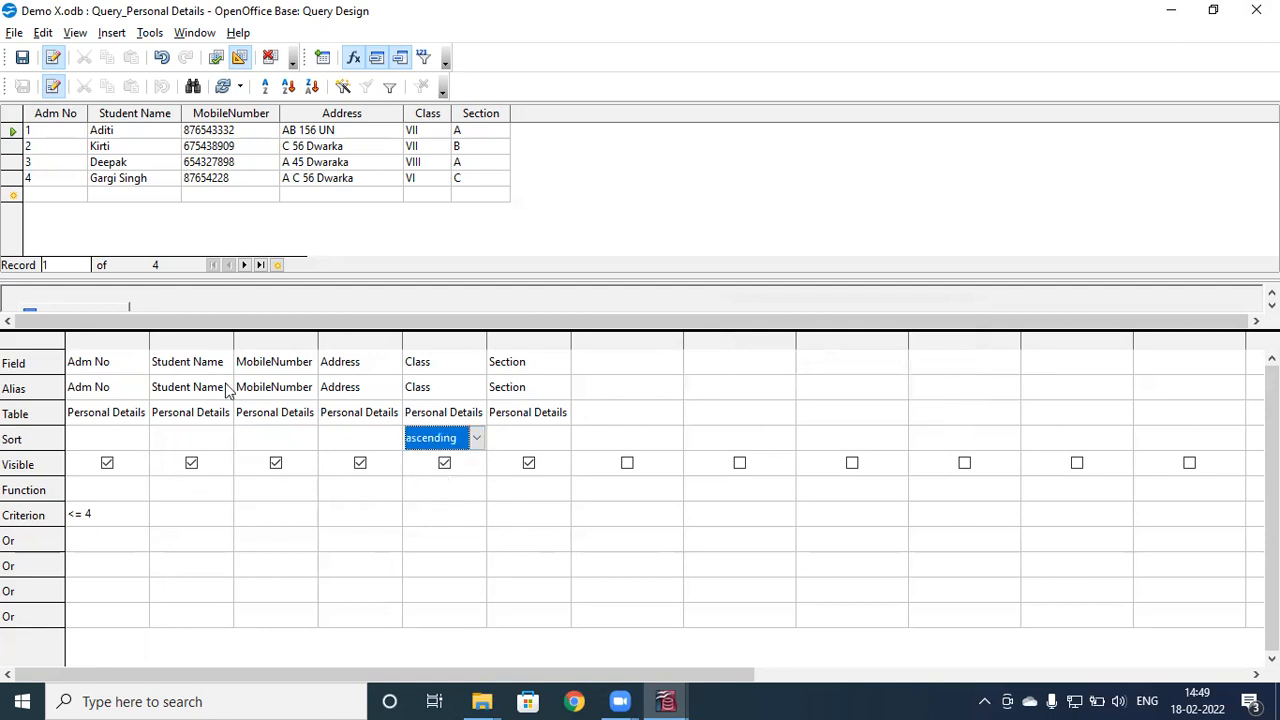
{"action": "left_click", "coordinate": [216, 57]}
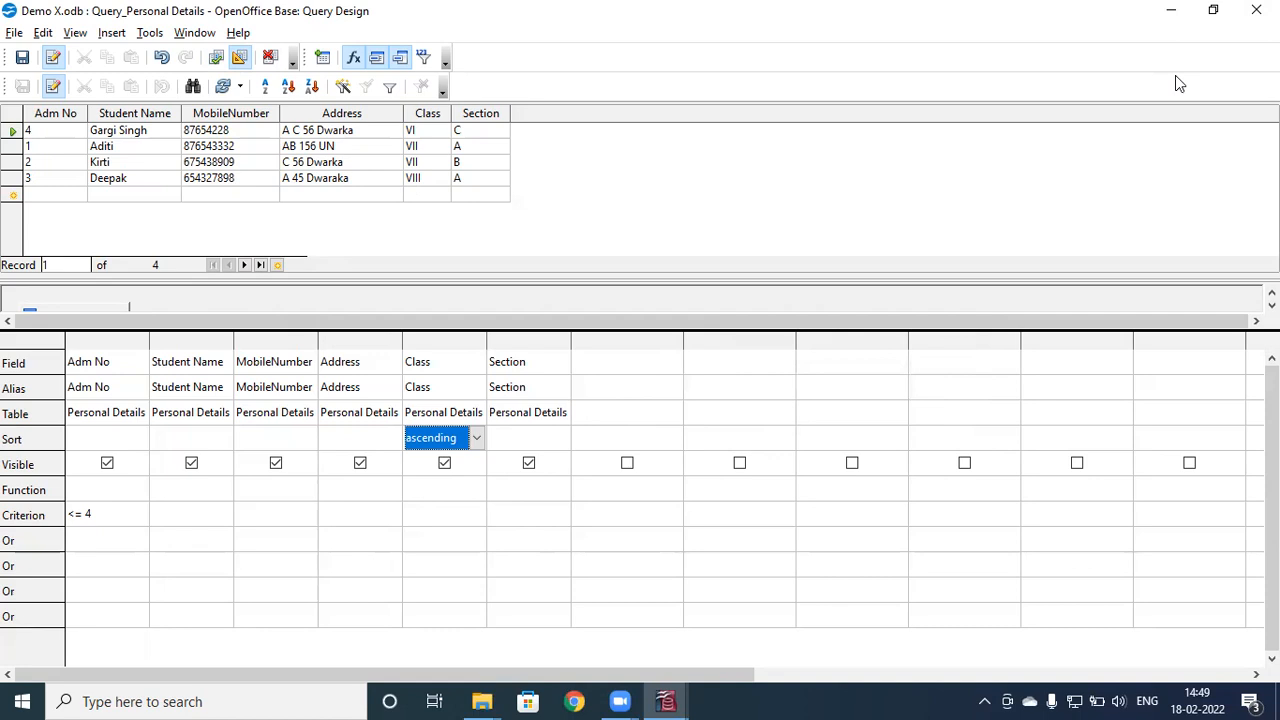
{"action": "left_click", "coordinate": [24, 60]}
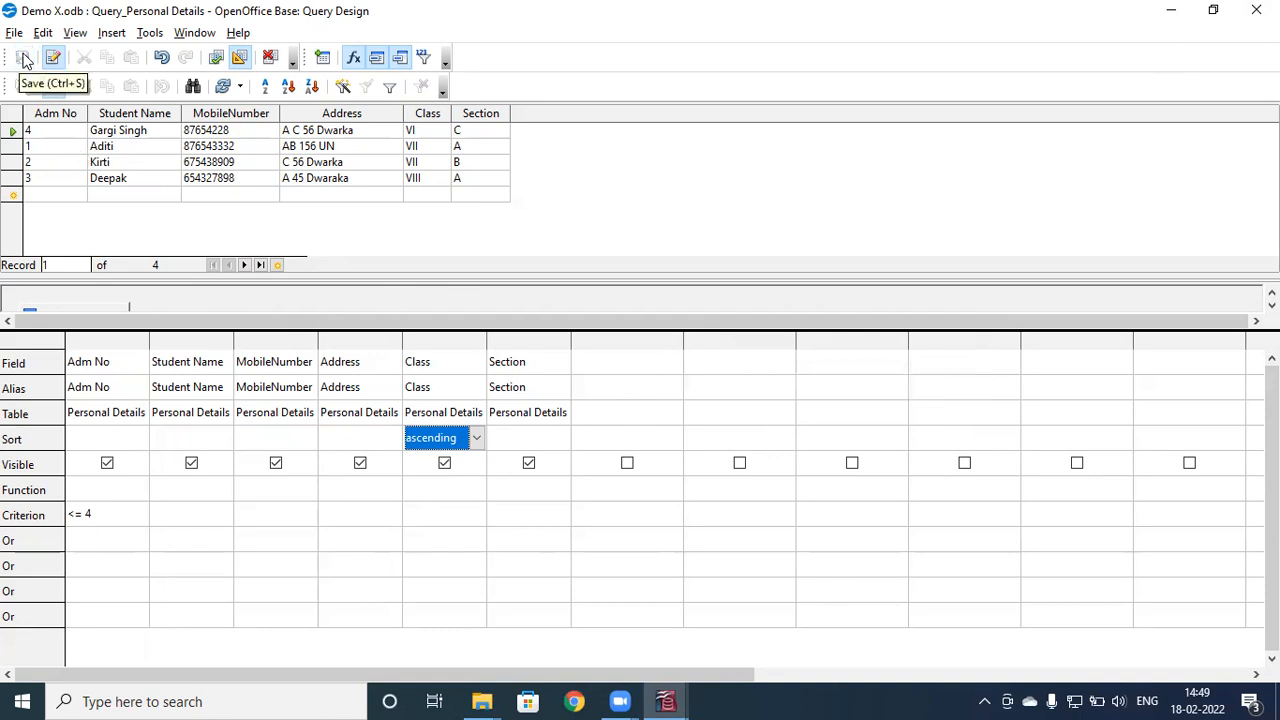
{"action": "left_click", "coordinate": [1256, 10]}
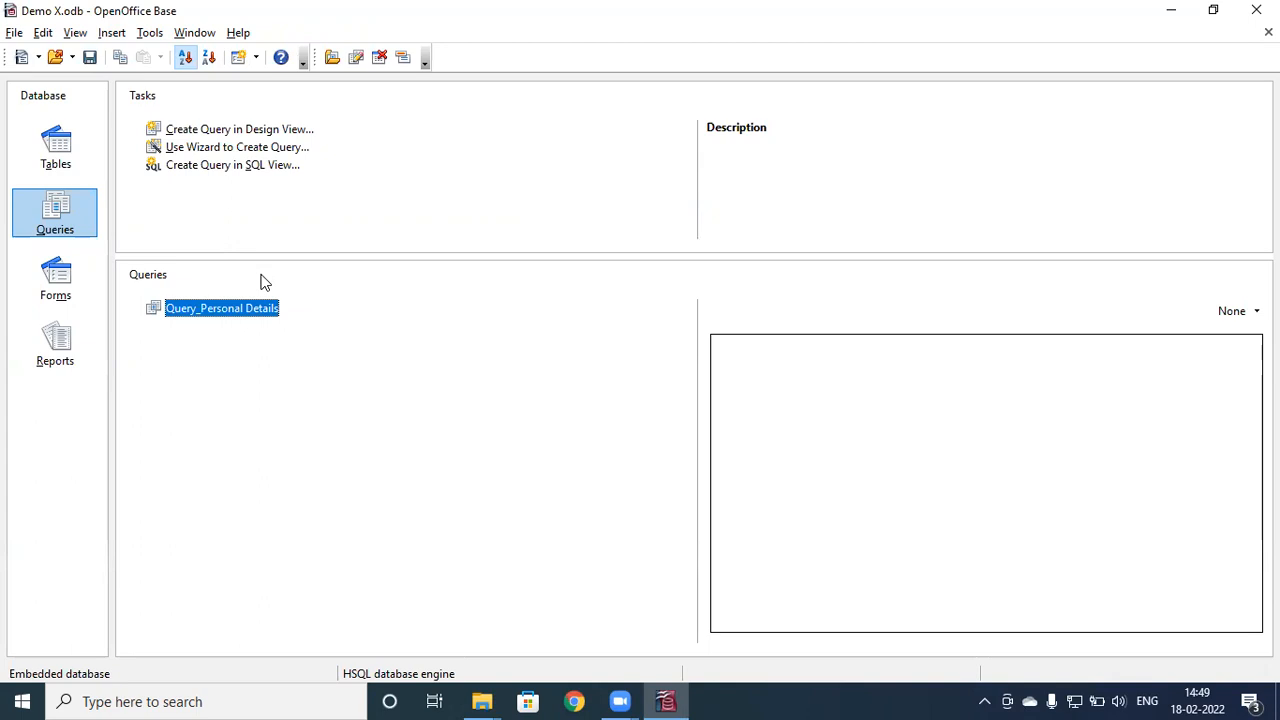
Step: Create a query in SQL View and write a statement selecting all fields from marks where hindi>=30
{"action": "left_click", "coordinate": [219, 166]}
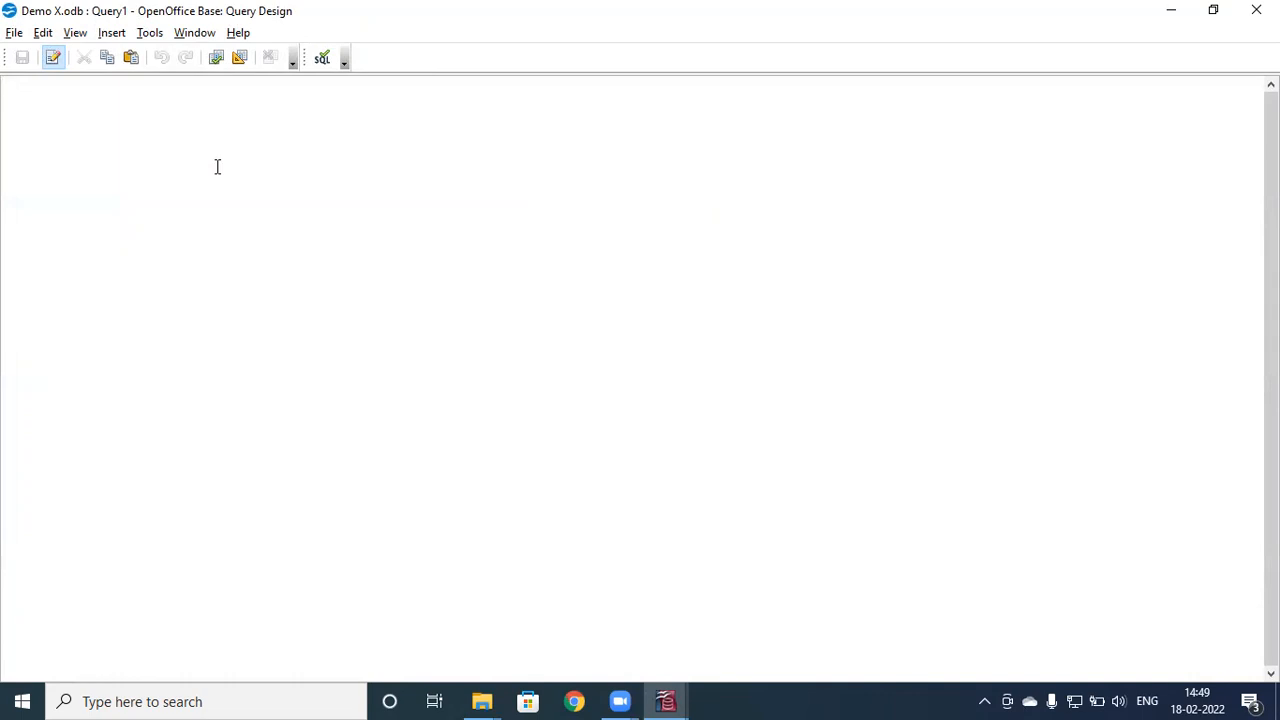
{"action": "type", "text": "Se"}
{"action": "key", "text": "BackSpace"}
{"action": "key", "text": "BackSpace"}
{"action": "type", "text": "select "}
{"action": "type", "text": "8/"}
{"action": "key", "text": "BackSpace"}
{"action": "key", "text": "BackSpace"}
{"action": "type", "text": "* from "}
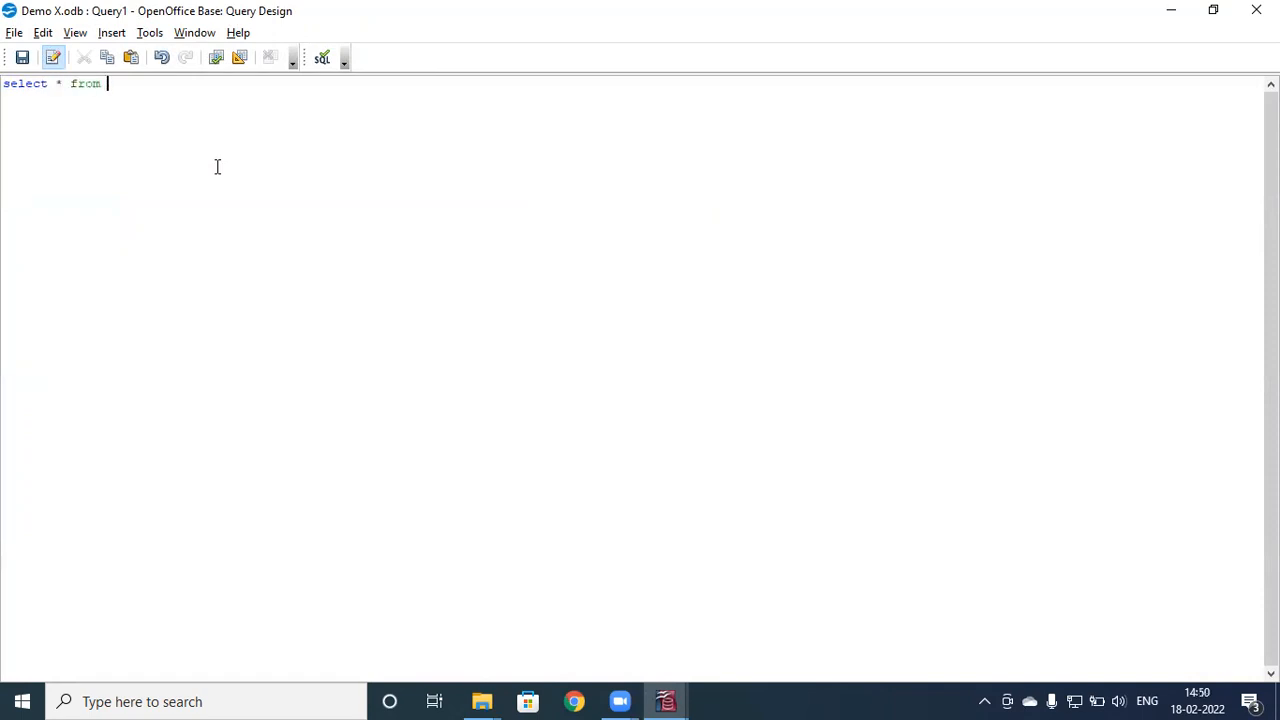
{"action": "type", "text": "marks w"}
{"action": "type", "text": "herehindi>="}
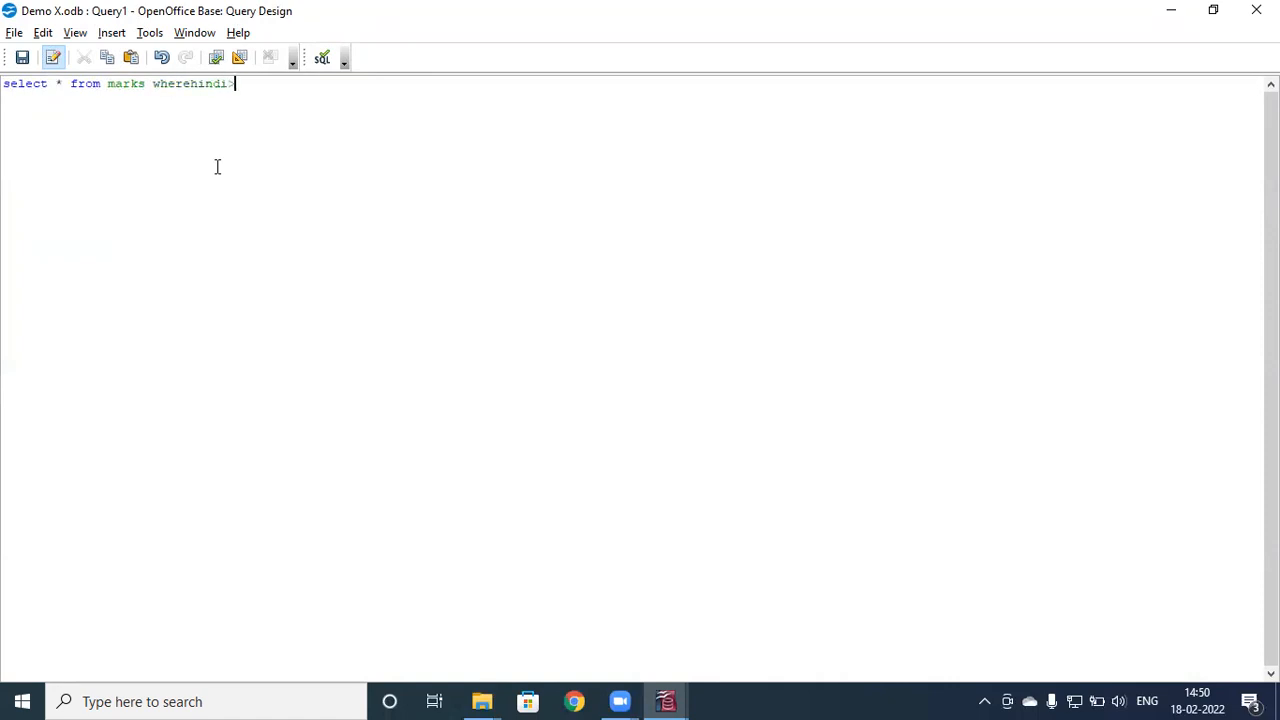
{"action": "type", "text": "30"}
Step: Enclose the field name hindi in double quotes, end the statement with a semicolon, and try running the query
{"action": "left_click", "coordinate": [192, 83]}
{"action": "type", "text": "\""}
{"action": "key", "text": "Right"}
{"action": "key", "text": "Right"}
{"action": "key", "text": "Right"}
{"action": "key", "text": "Right"}
{"action": "key", "text": "Right"}
{"action": "type", "text": "\""}
{"action": "left_click", "coordinate": [292, 84]}
{"action": "type", "text": ";"}
{"action": "left_click", "coordinate": [218, 58]}
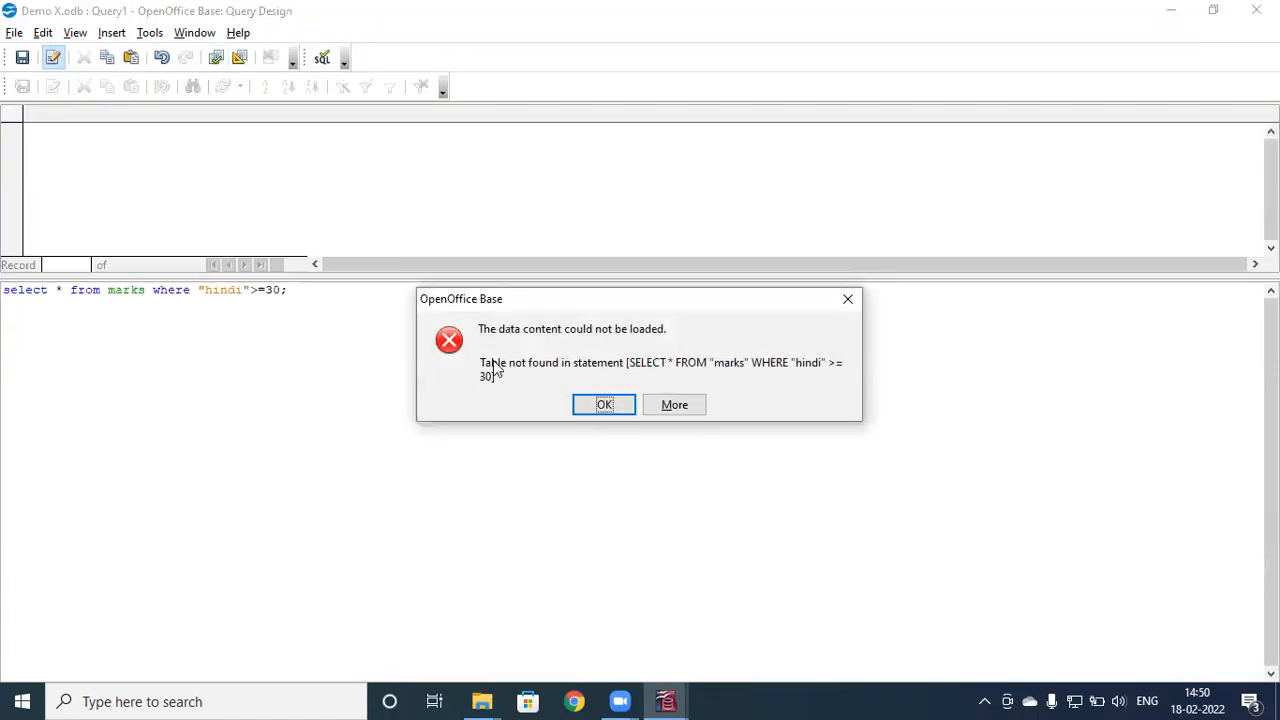
{"action": "left_click", "coordinate": [600, 405]}
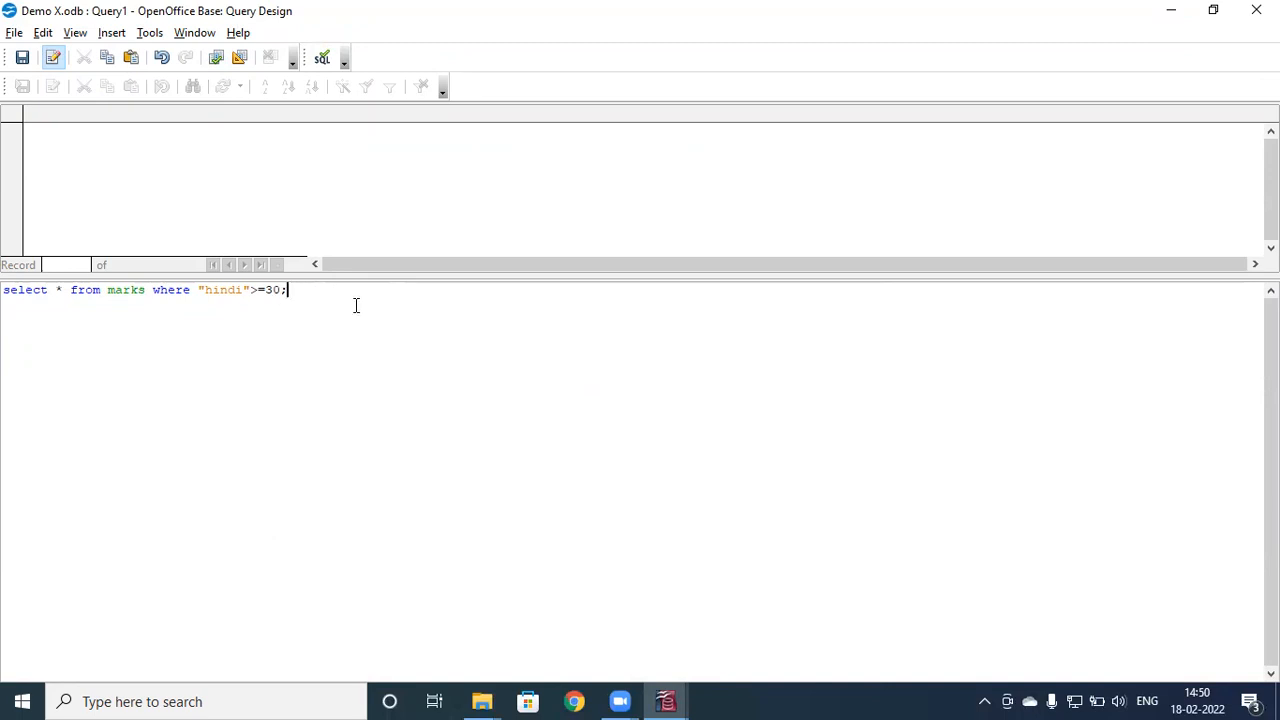
Step: Capitalize the names as "Hindi" and Marks in the SQL statement and run the query again
{"action": "left_click", "coordinate": [206, 291]}
{"action": "key", "text": "Delete"}
{"action": "type", "text": "H"}
{"action": "left_click", "coordinate": [111, 290]}
{"action": "key", "text": "Delete"}
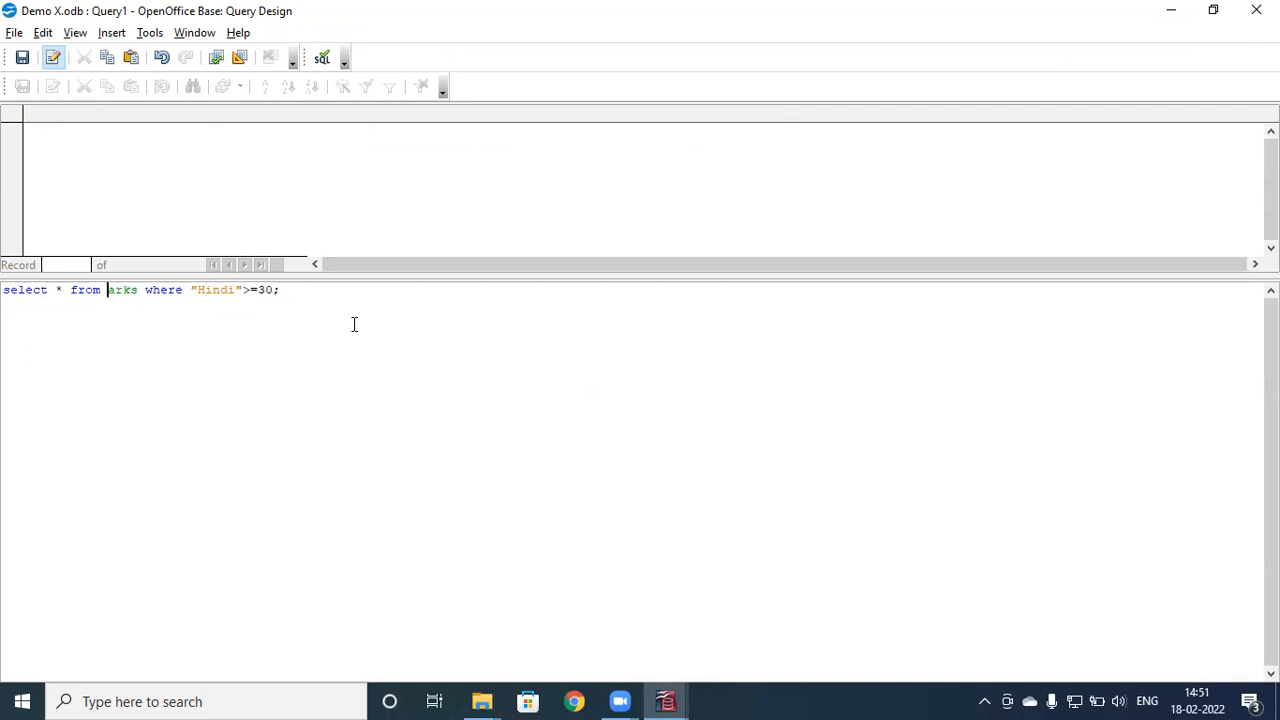
{"action": "type", "text": "M"}
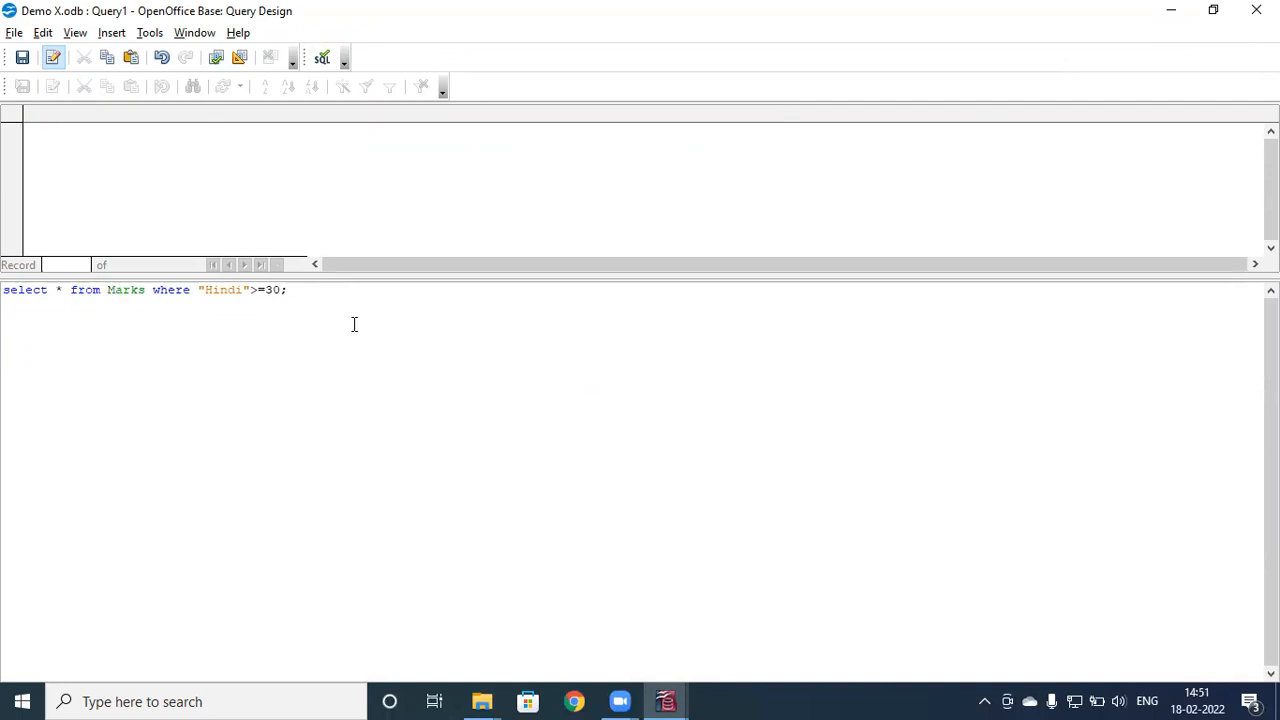
{"action": "left_click", "coordinate": [215, 58]}
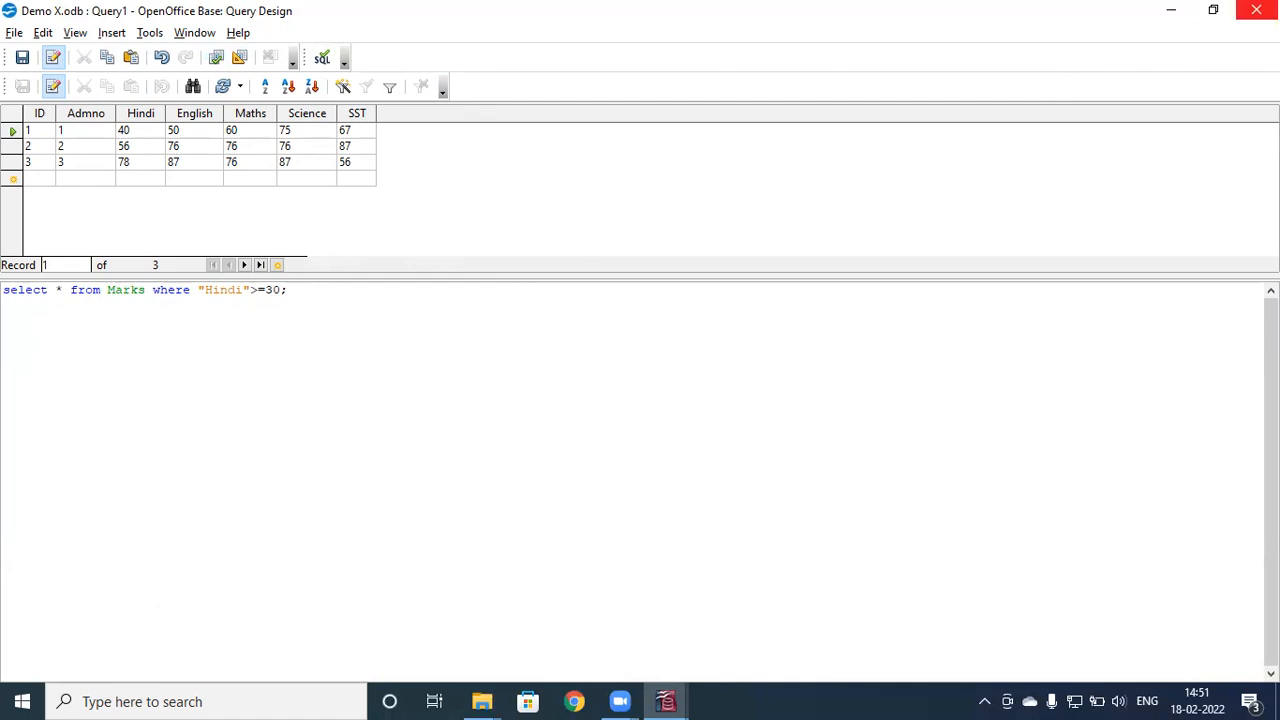
Step: Close the SQL query and save it under the name Q1
{"action": "left_click", "coordinate": [1256, 10]}
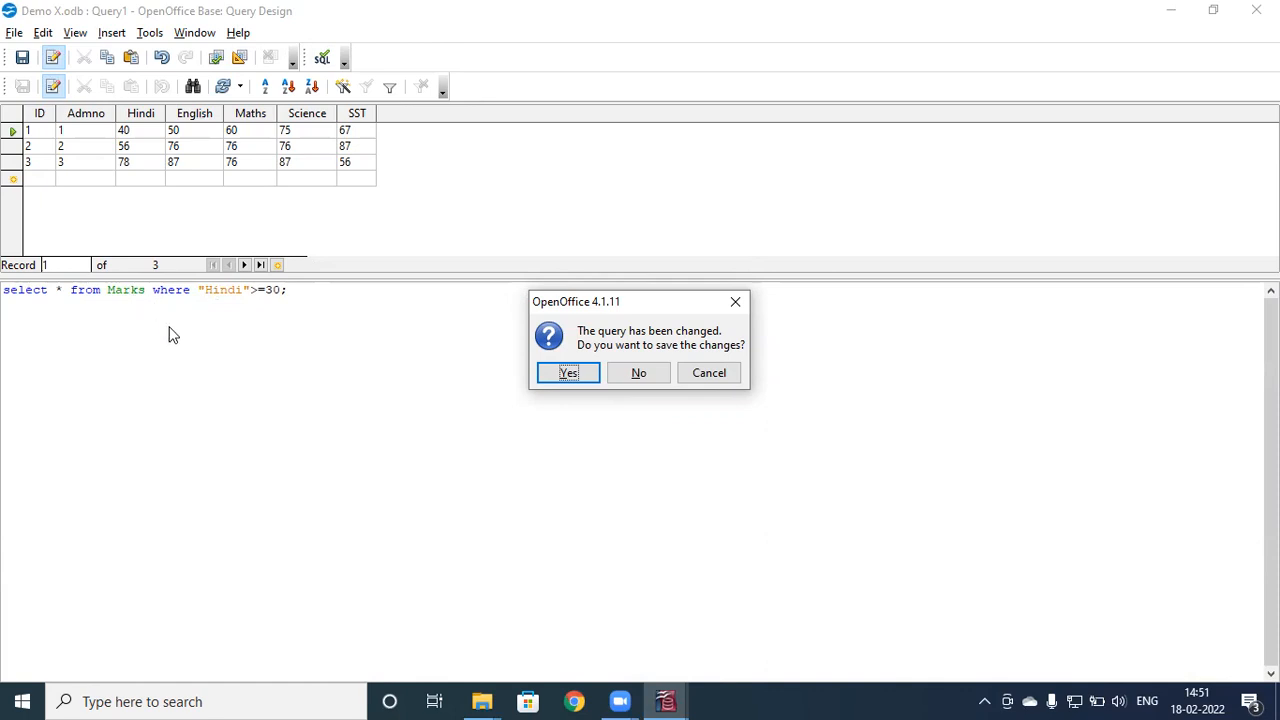
{"action": "left_click", "coordinate": [583, 374]}
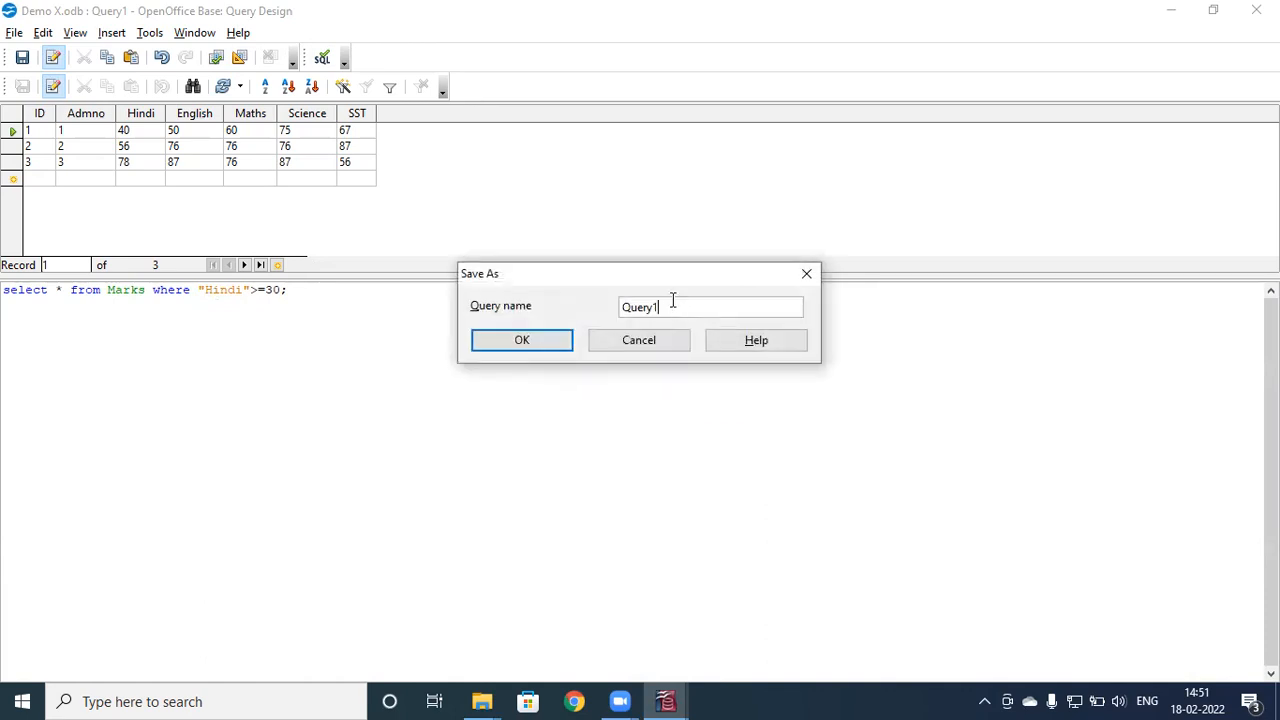
{"action": "key", "text": "BackSpace"}
{"action": "key", "text": "BackSpace"}
{"action": "key", "text": "BackSpace"}
{"action": "key", "text": "BackSpace"}
{"action": "key", "text": "BackSpace"}
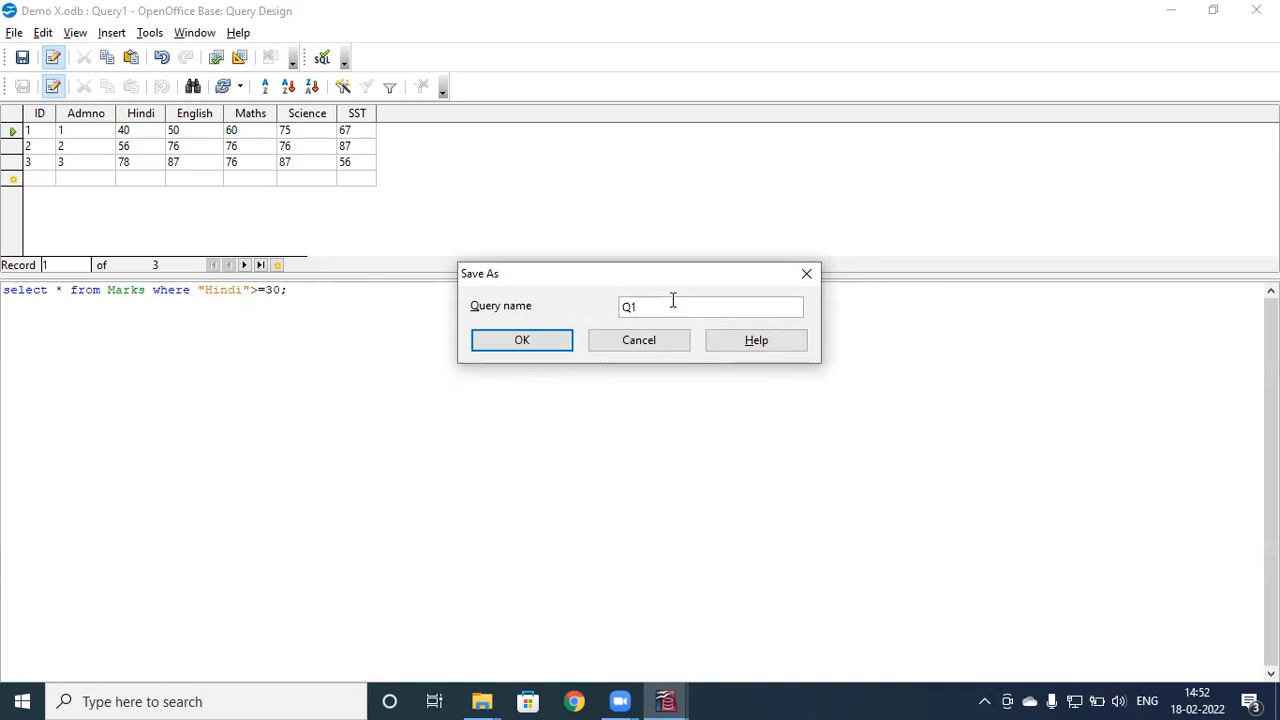
{"action": "left_click", "coordinate": [533, 348]}
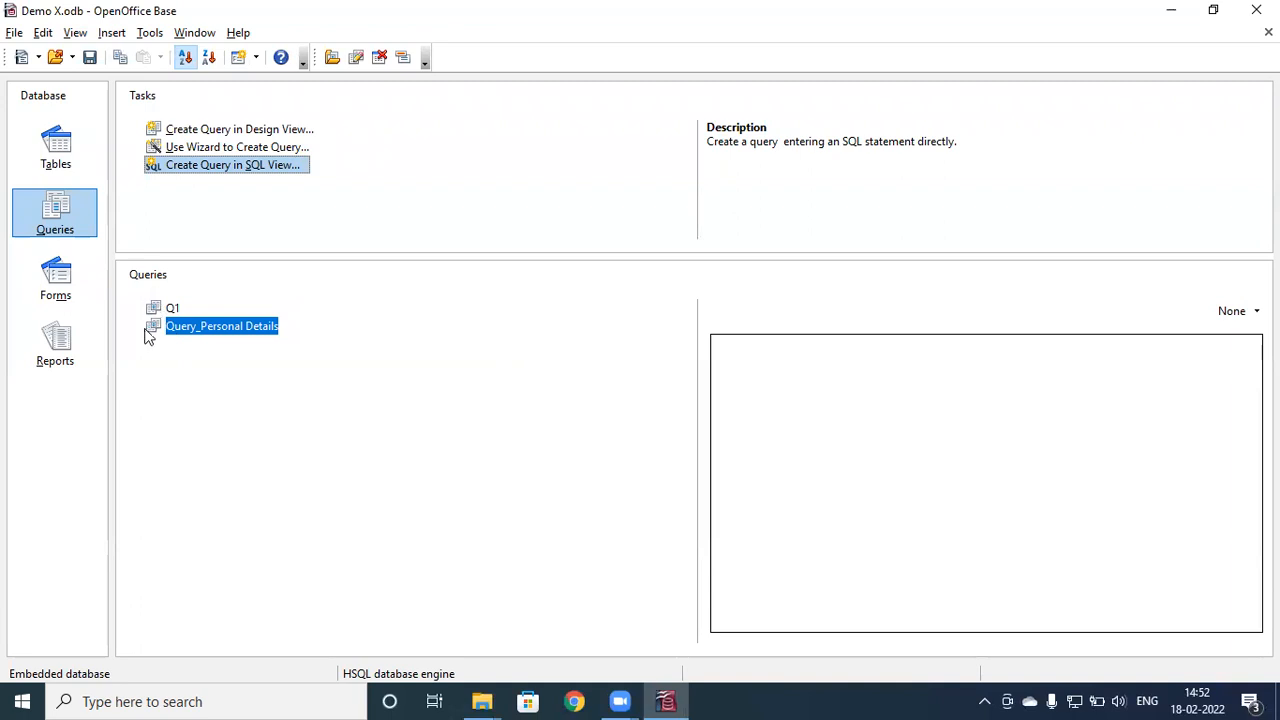
Step: Start a report with the wizard, based on Query: Q1, and include all of its fields
{"action": "left_click", "coordinate": [57, 338]}
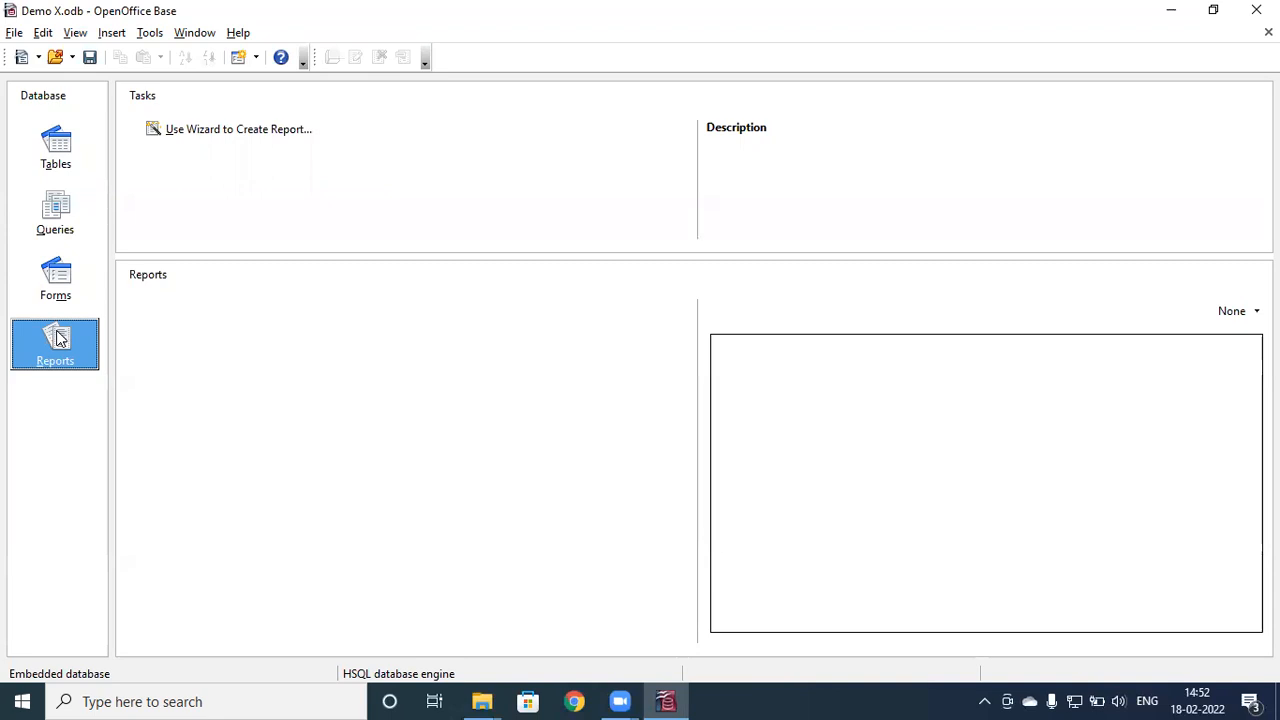
{"action": "left_click", "coordinate": [214, 126]}
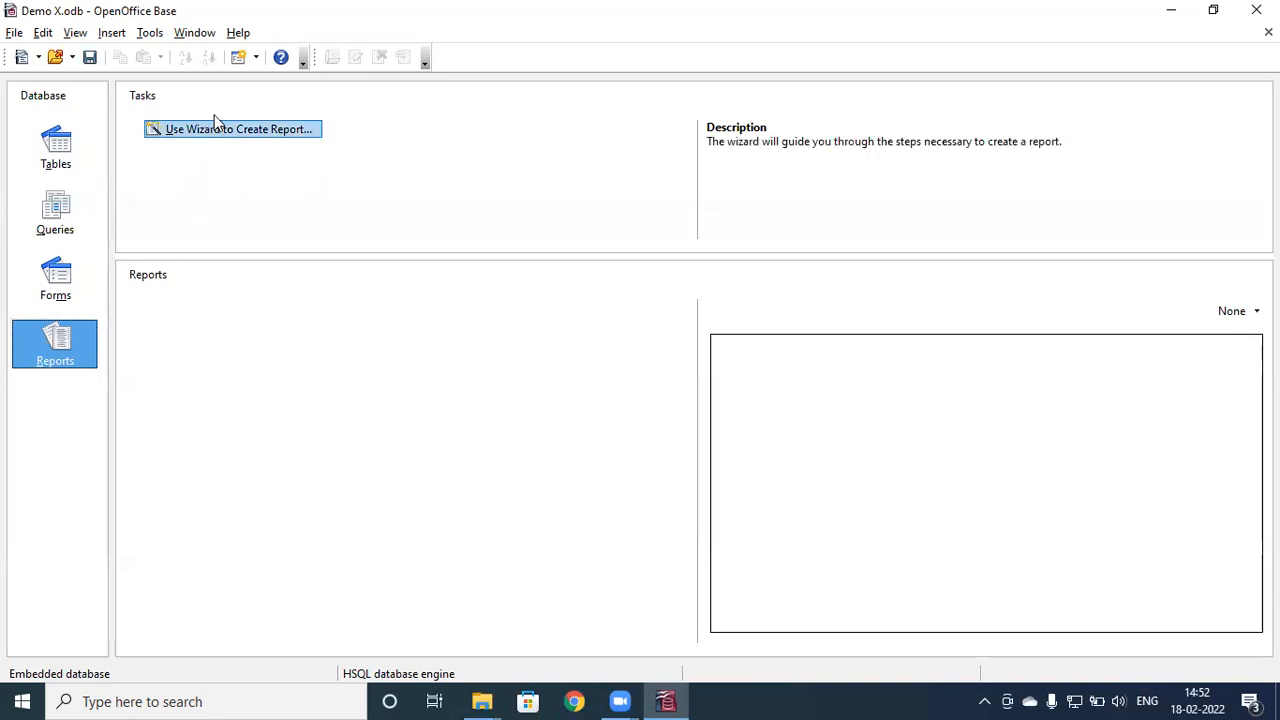
{"action": "left_click", "coordinate": [216, 134]}
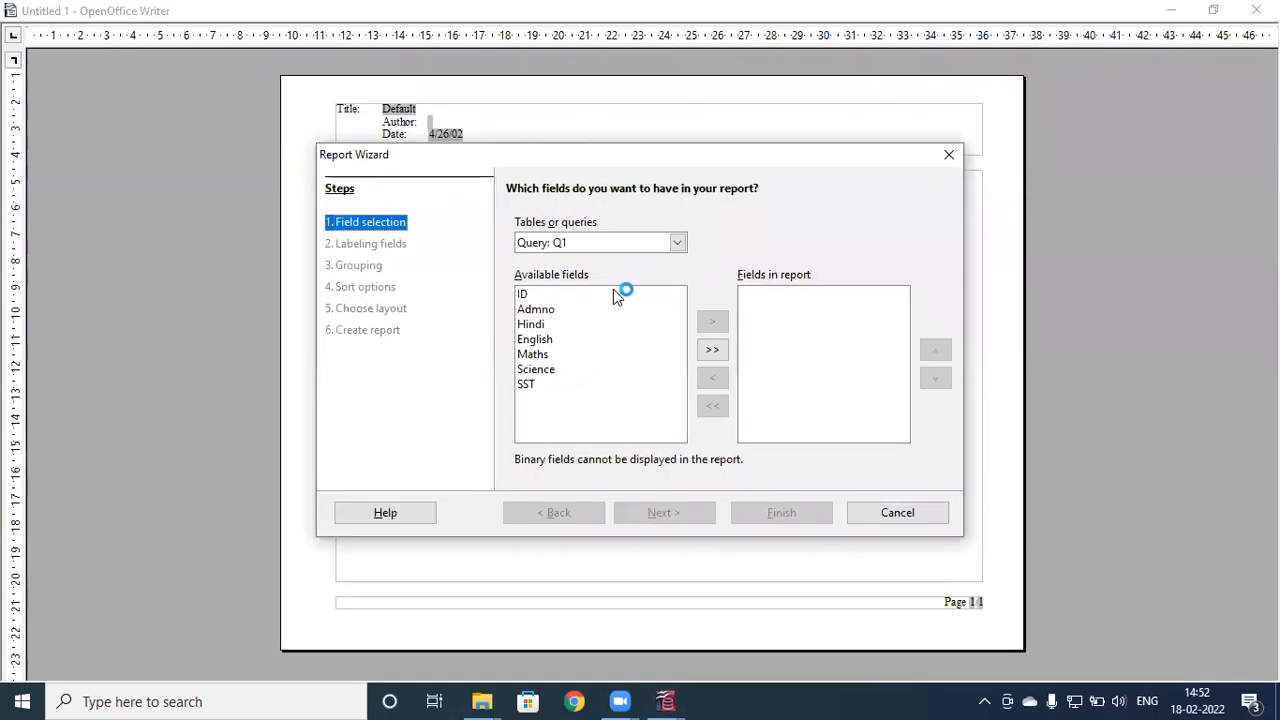
{"action": "left_click", "coordinate": [677, 243]}
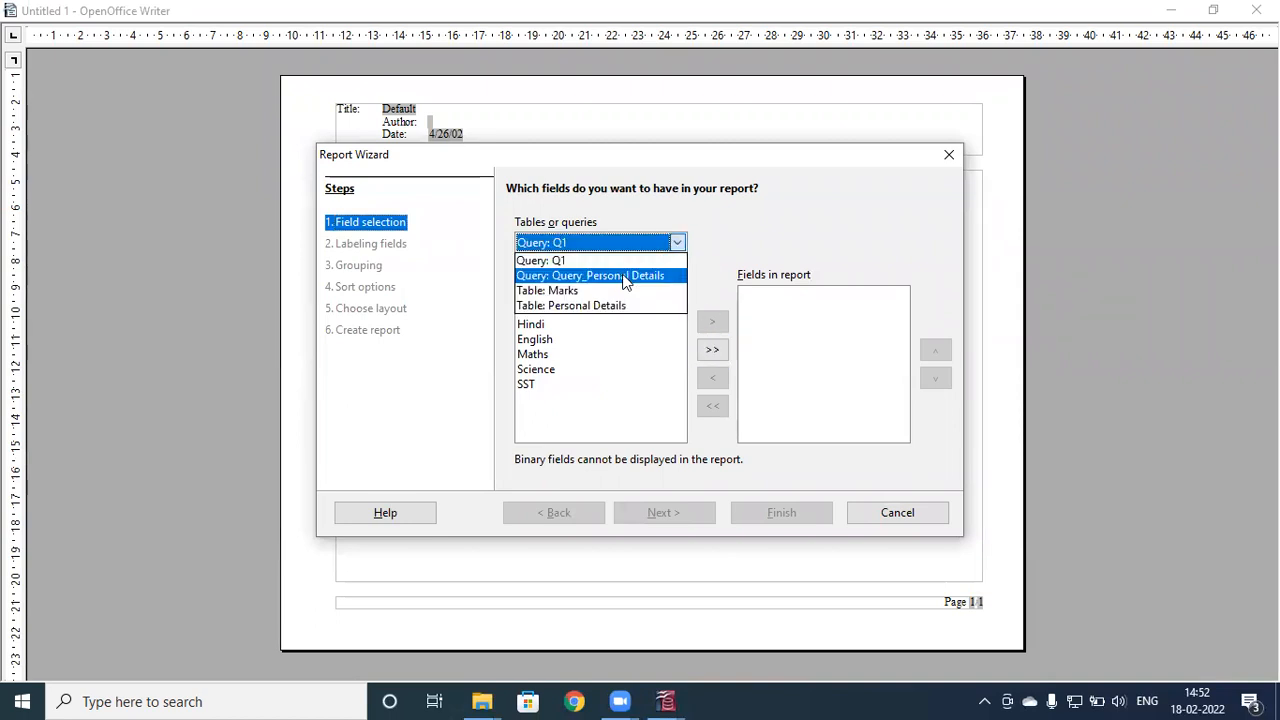
{"action": "left_click", "coordinate": [563, 263]}
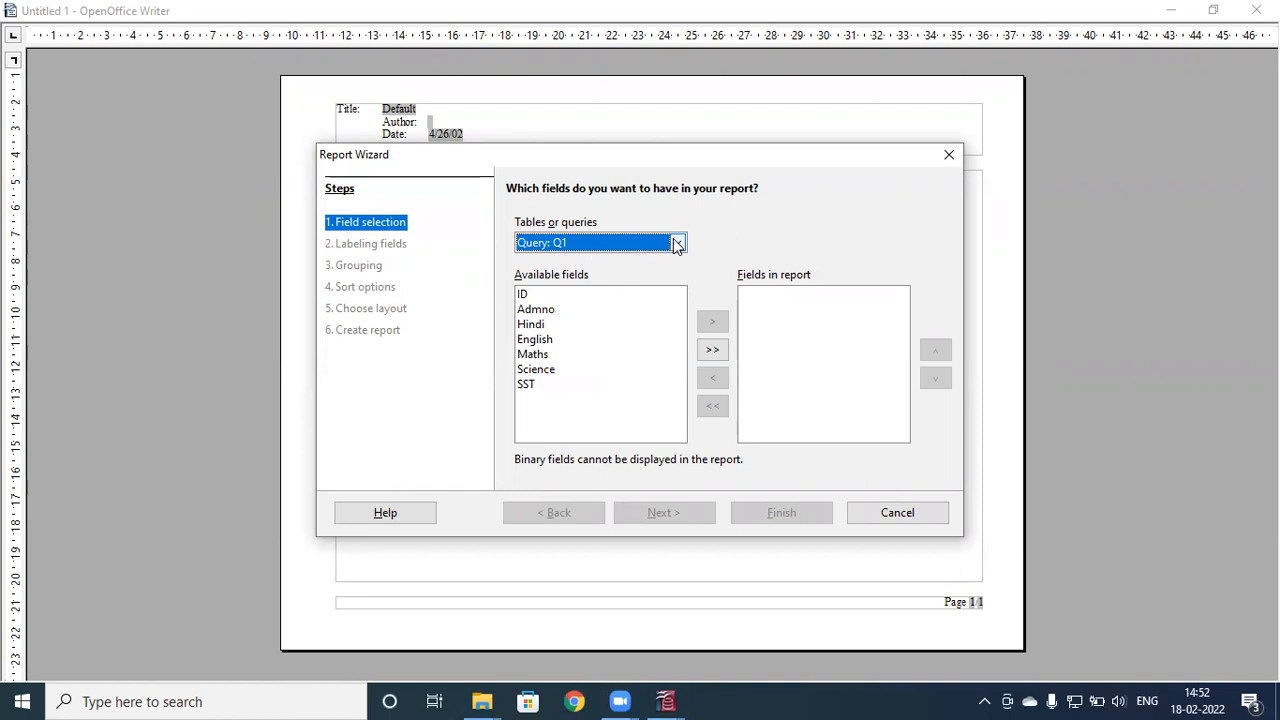
{"action": "left_click", "coordinate": [712, 349]}
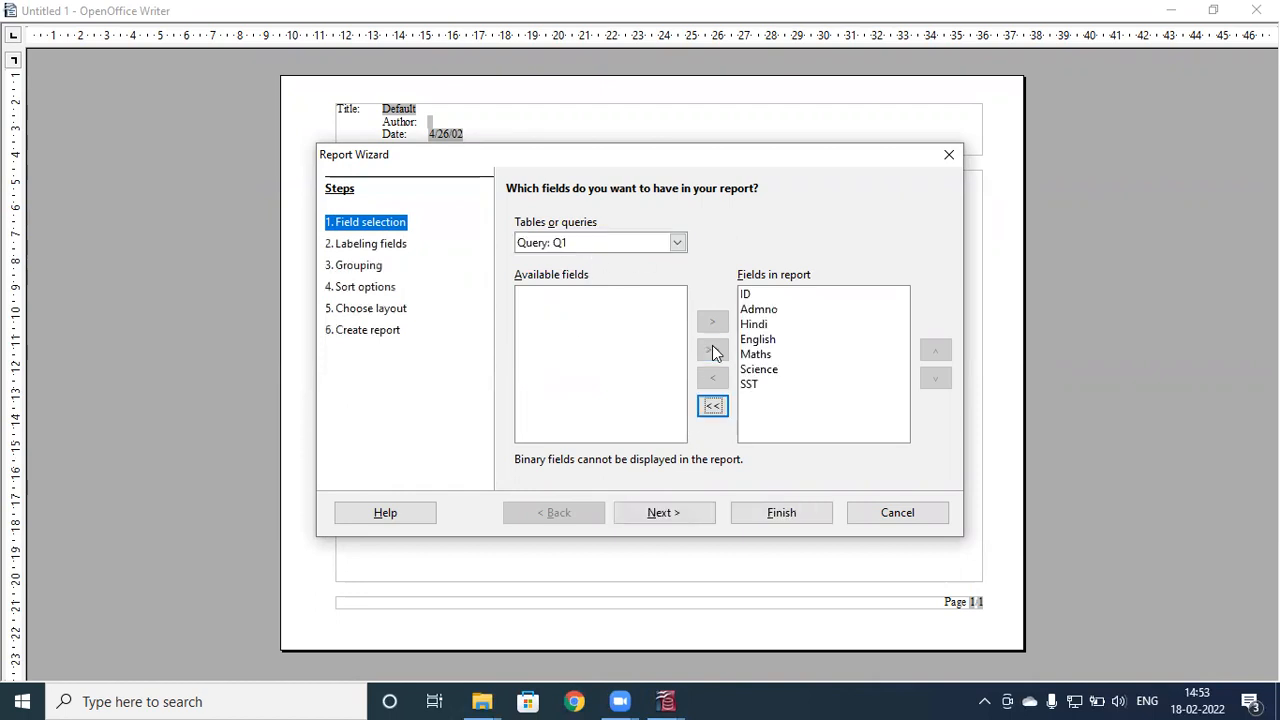
{"action": "left_click", "coordinate": [678, 515]}
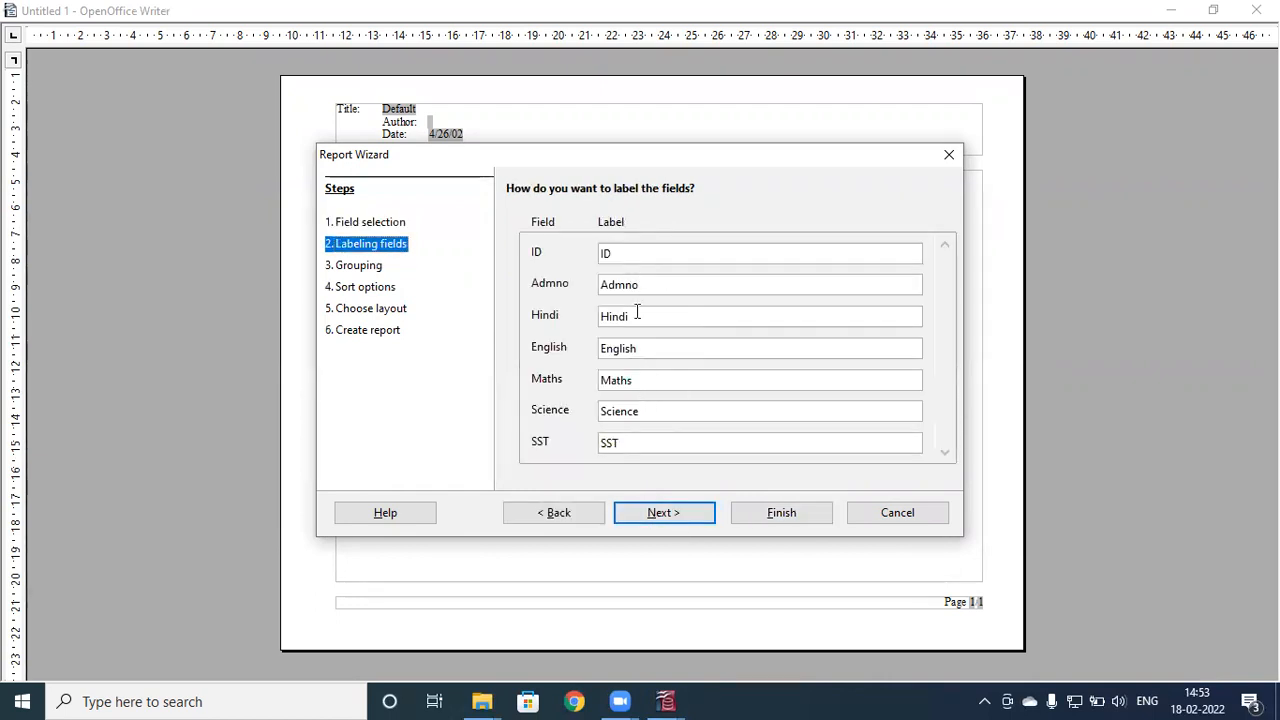
Step: Keep the default field labels, add no grouping, and sort the report by Hindi in ascending order
{"action": "left_click", "coordinate": [639, 514]}
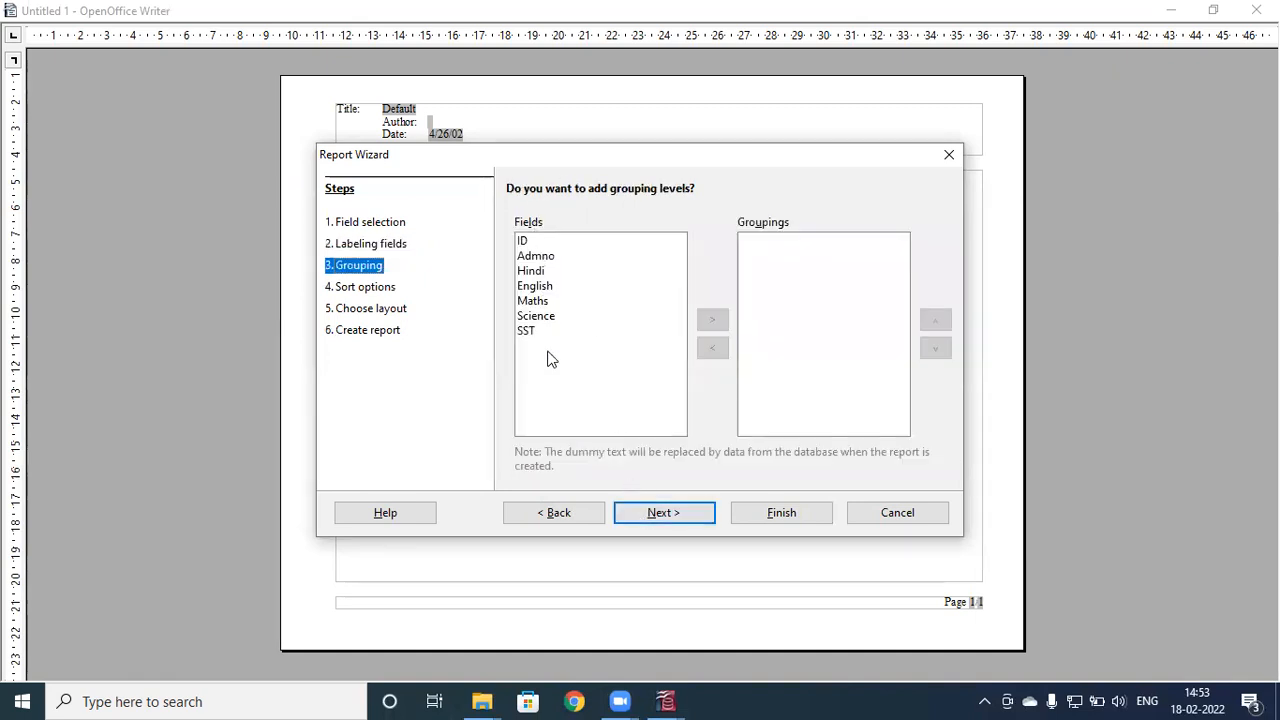
{"action": "left_click", "coordinate": [638, 522]}
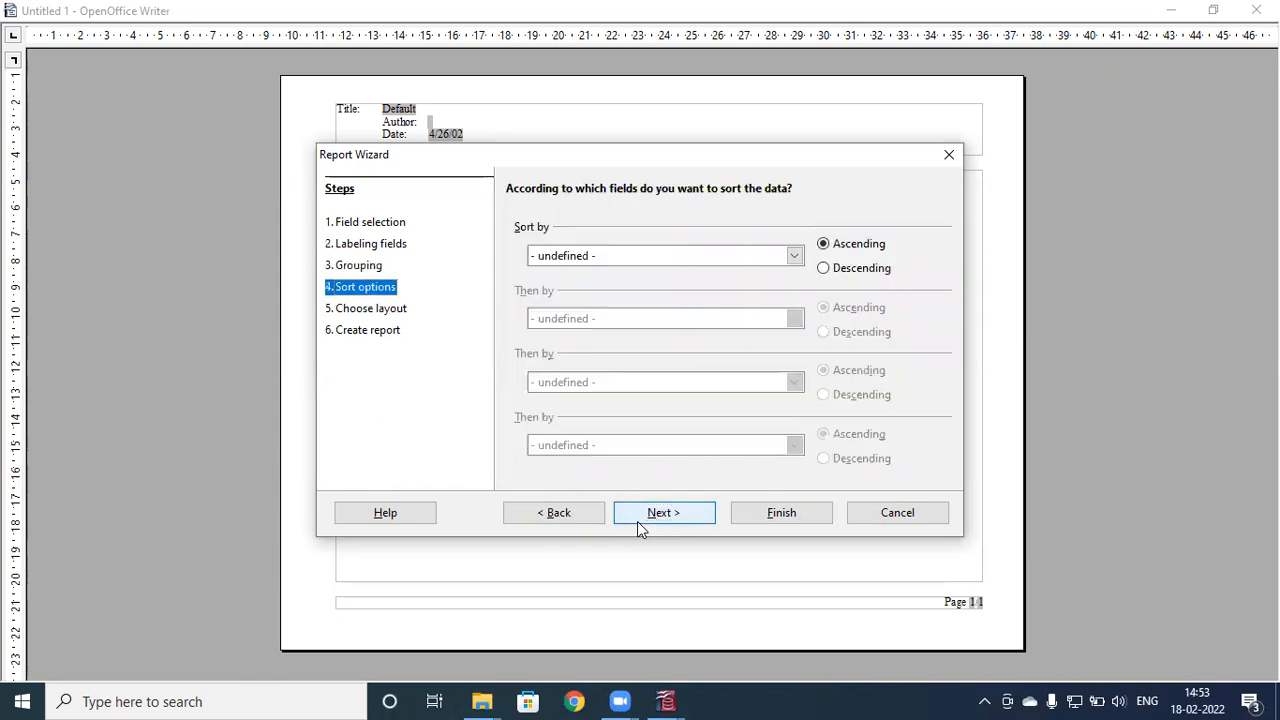
{"action": "left_click", "coordinate": [794, 256]}
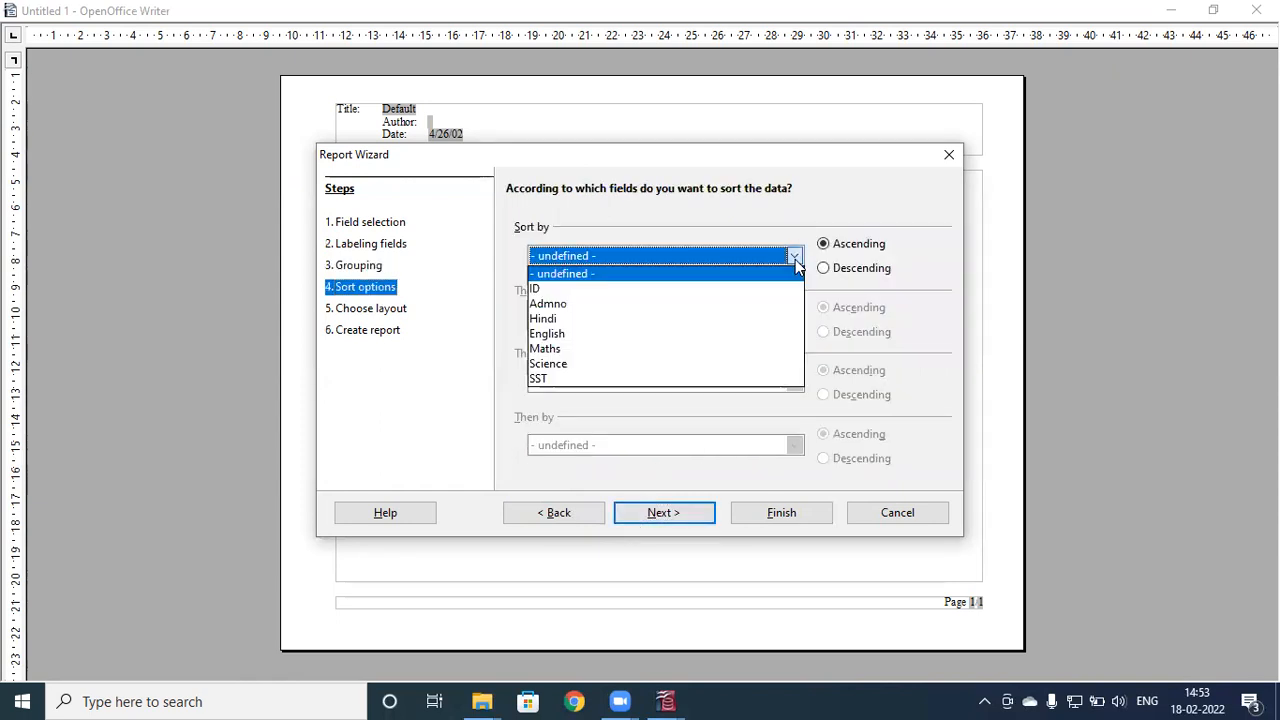
{"action": "left_click", "coordinate": [641, 318]}
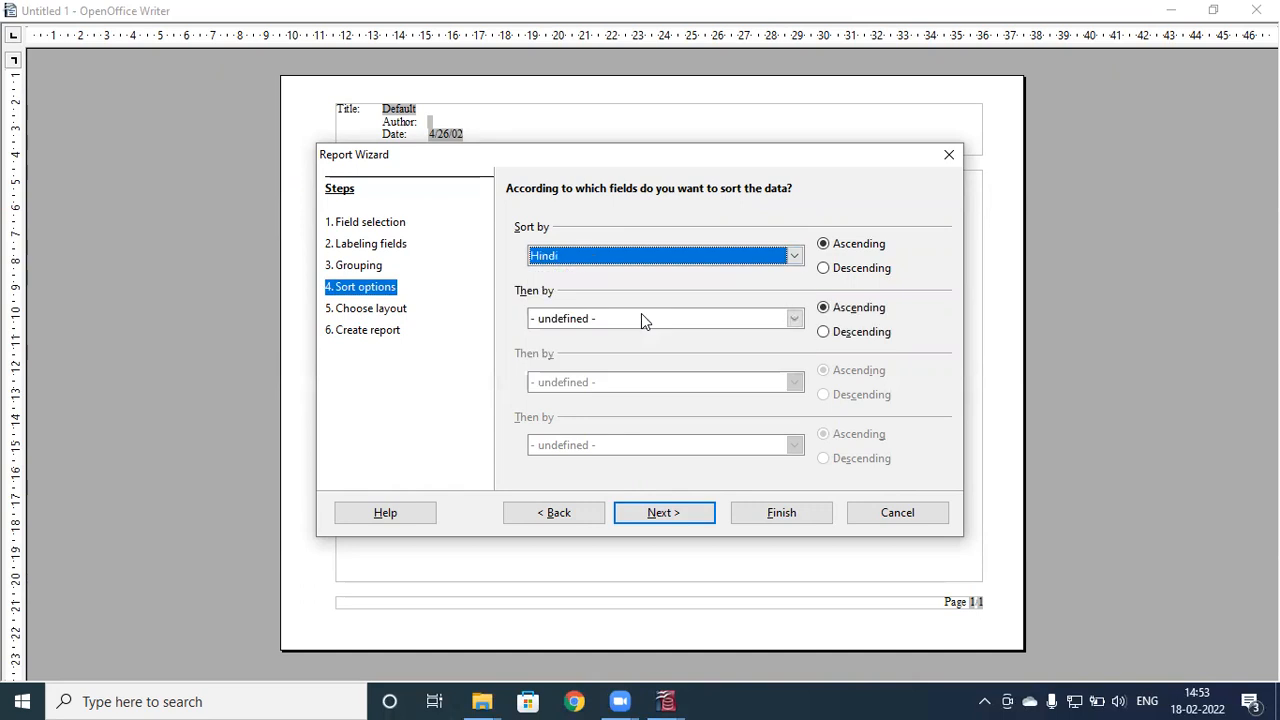
{"action": "left_click", "coordinate": [667, 517]}
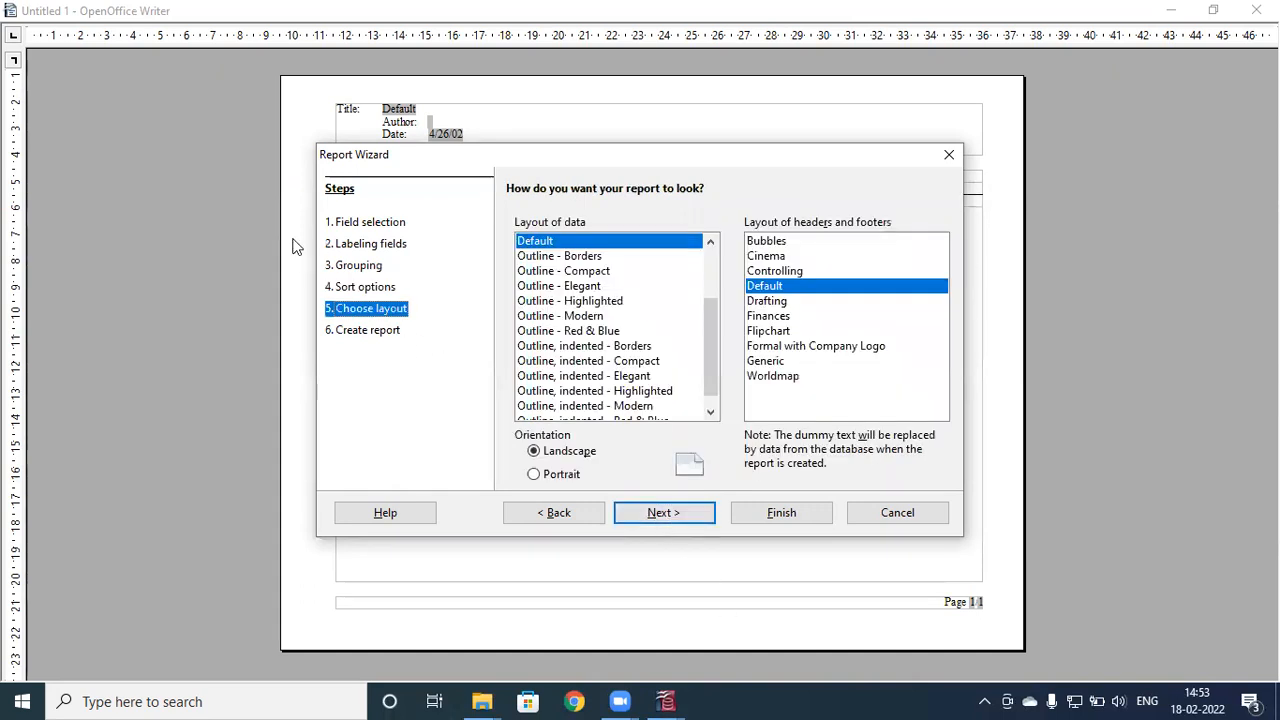
Step: Try out the report's Outline and indented Outline data layouts, from Outline - Borders to Outline, indented - Red & Blue
{"action": "left_click", "coordinate": [589, 257]}
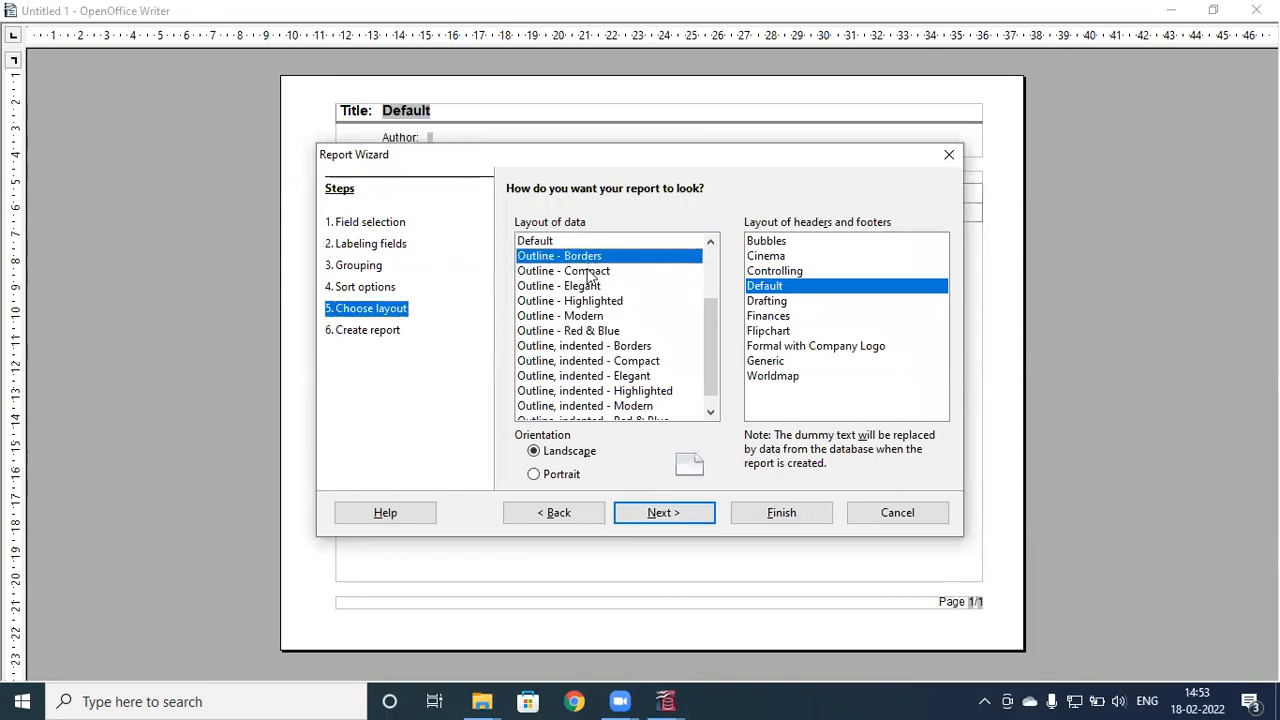
{"action": "left_click", "coordinate": [589, 271]}
{"action": "left_click", "coordinate": [587, 287]}
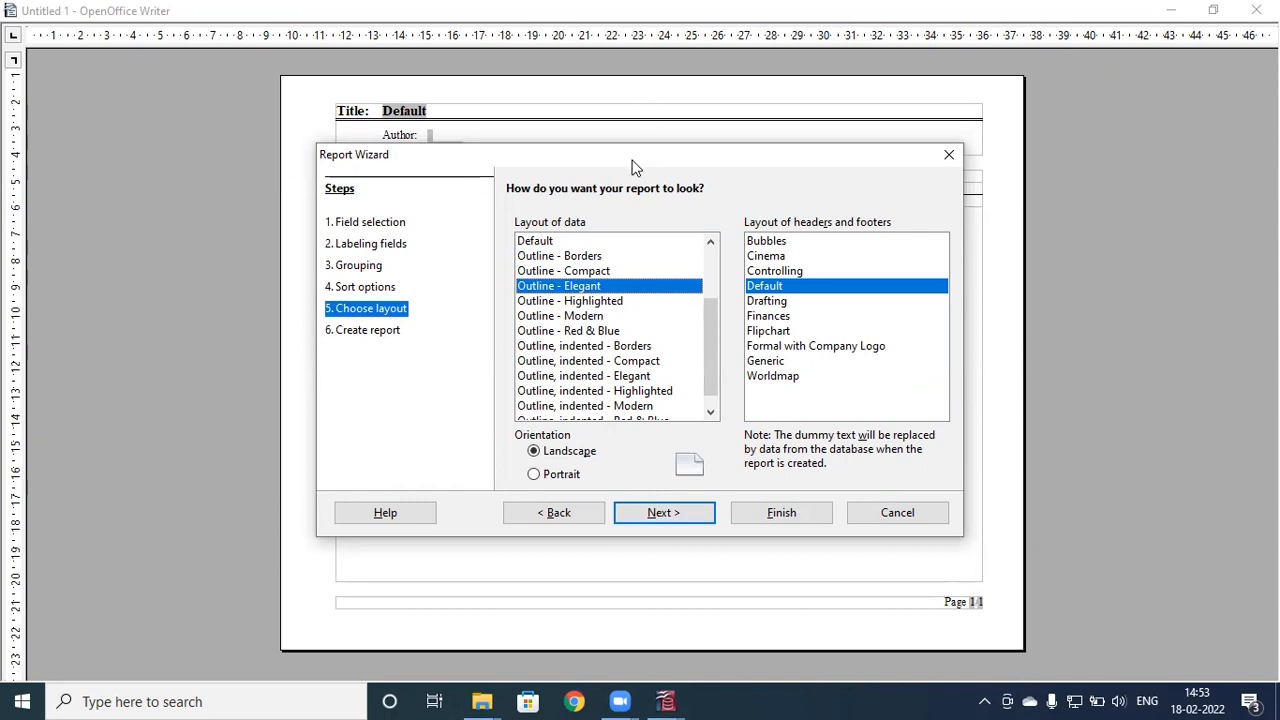
{"action": "left_click_drag", "start_coordinate": [632, 165], "coordinate": [681, 265]}
{"action": "left_click", "coordinate": [630, 401]}
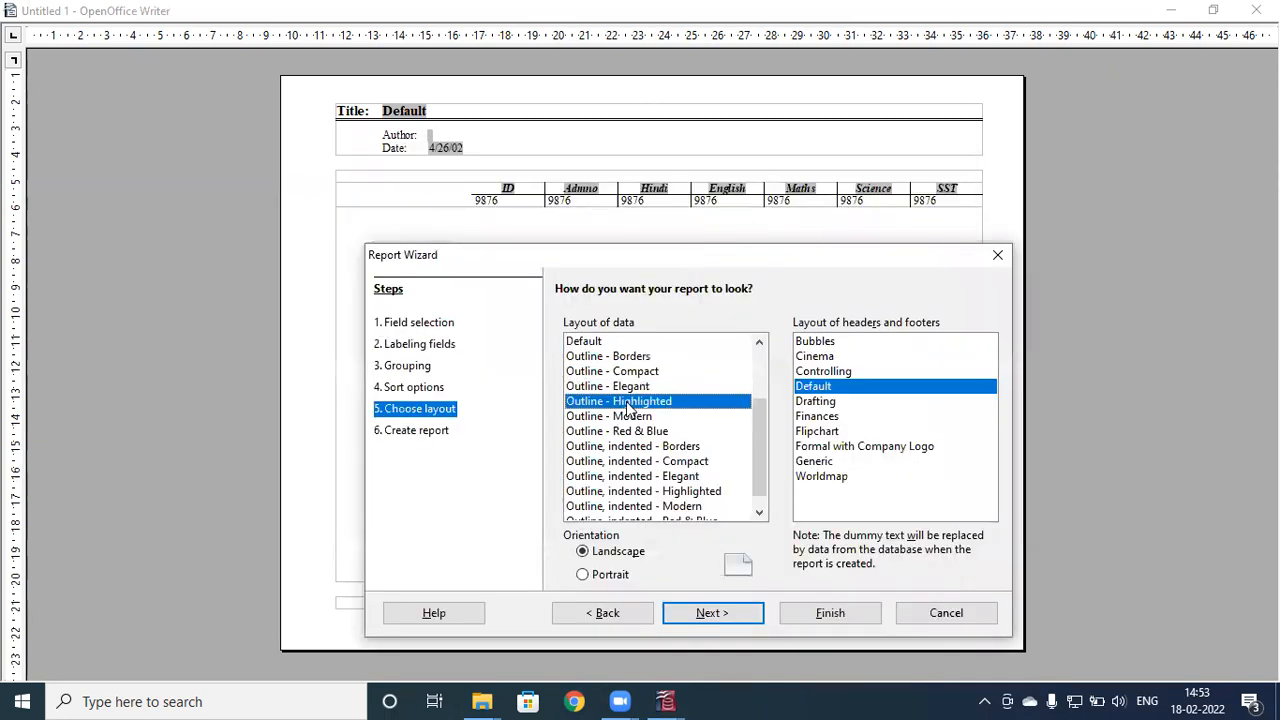
{"action": "left_click", "coordinate": [631, 417]}
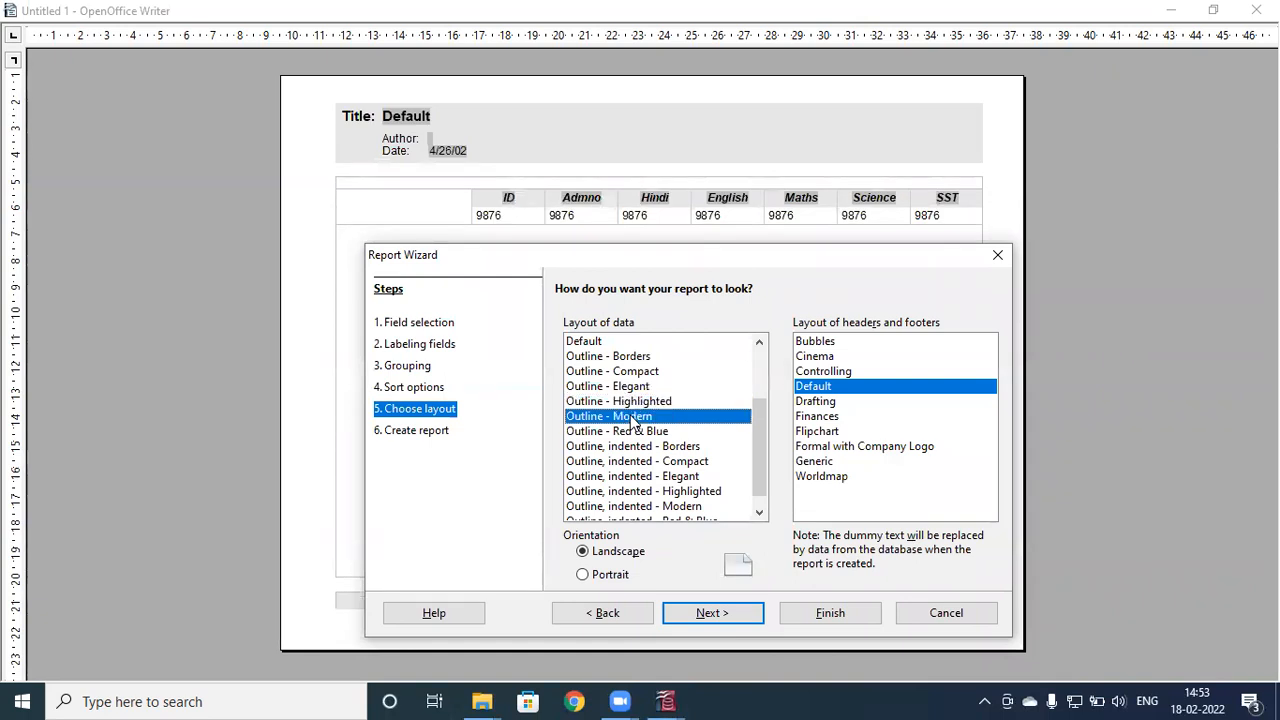
{"action": "left_click", "coordinate": [645, 433]}
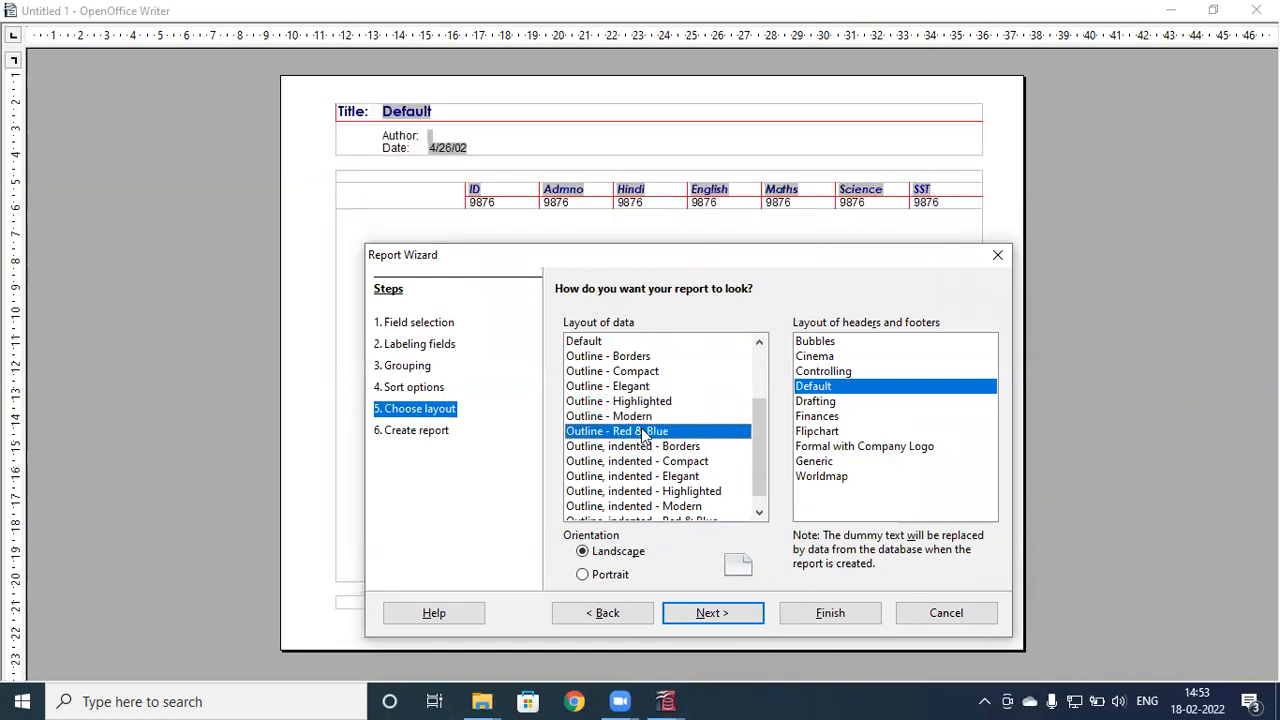
{"action": "left_click", "coordinate": [648, 449]}
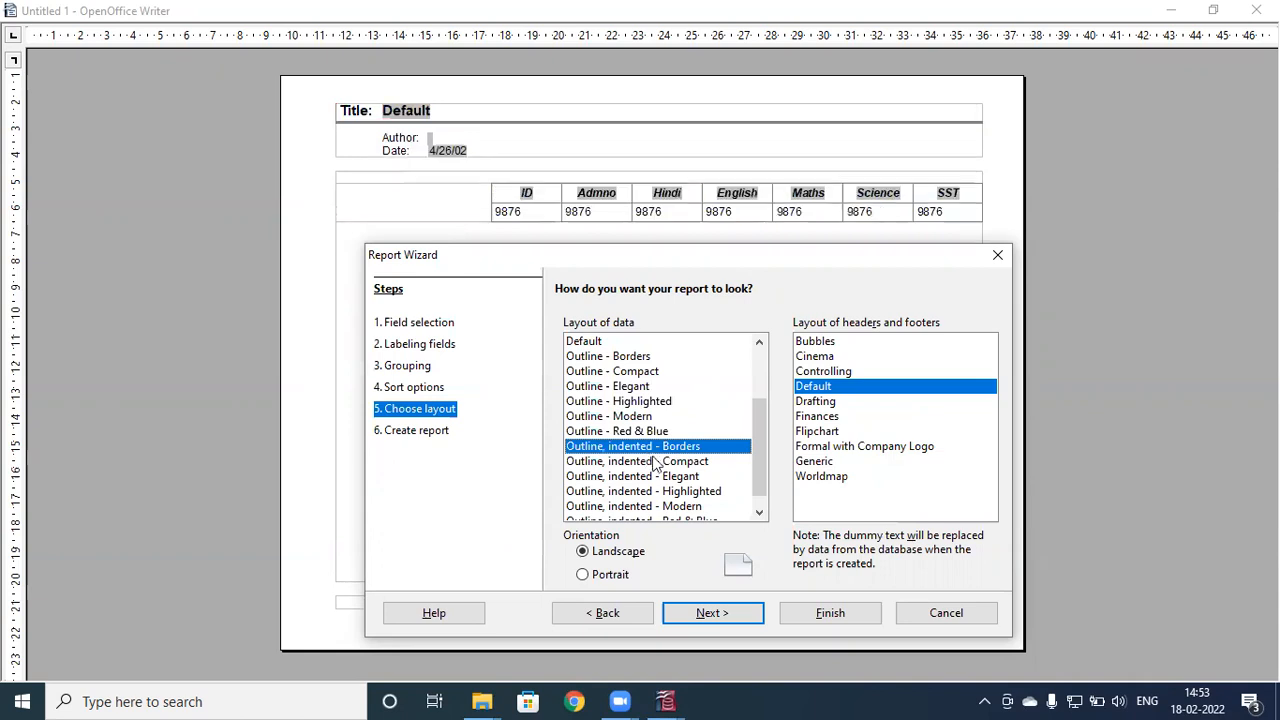
{"action": "left_click", "coordinate": [667, 476]}
{"action": "left_click", "coordinate": [670, 491]}
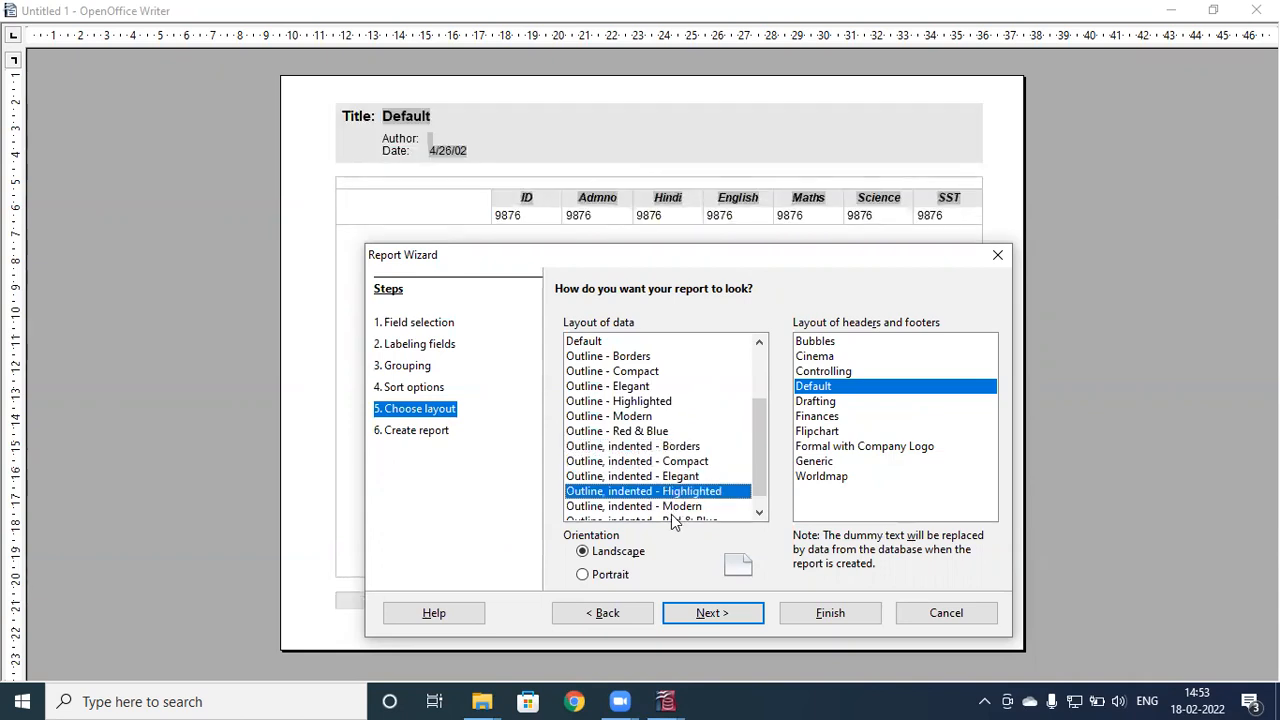
{"action": "left_click", "coordinate": [673, 516]}
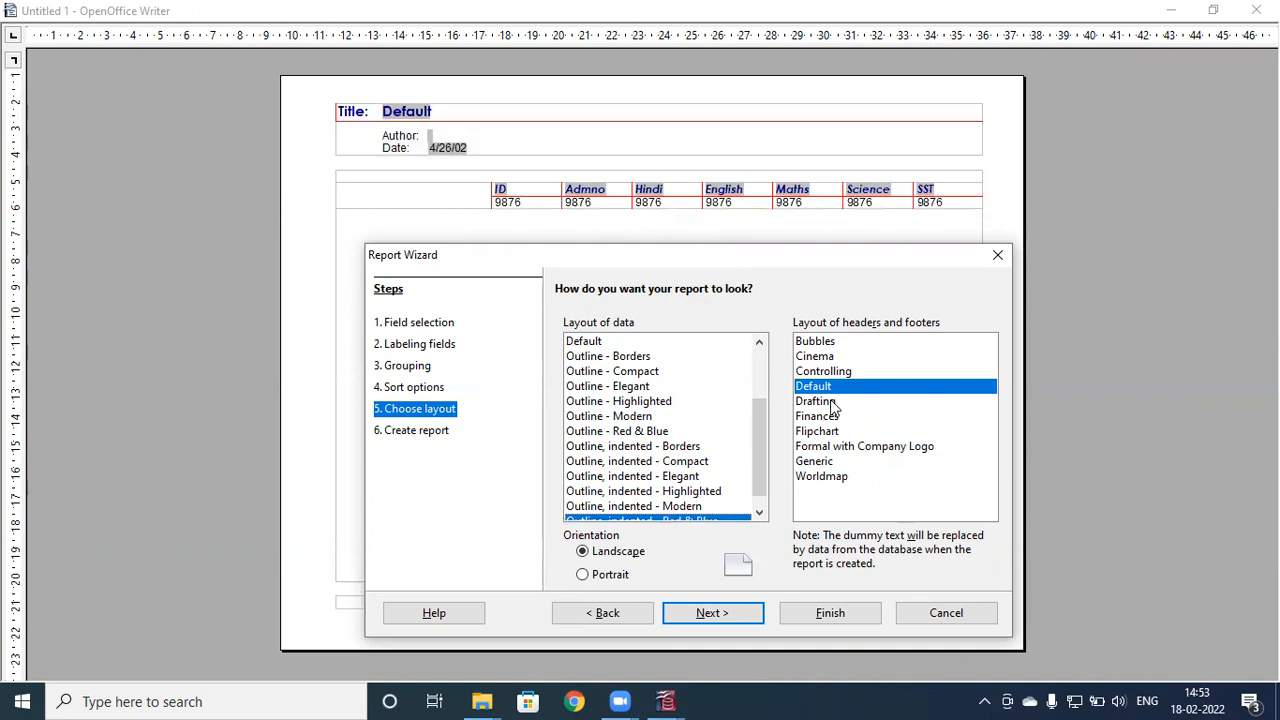
Step: Apply the Bubbles header and footer layout and the Outline - Highlighted data layout, keeping the landscape orientation
{"action": "left_click", "coordinate": [814, 358]}
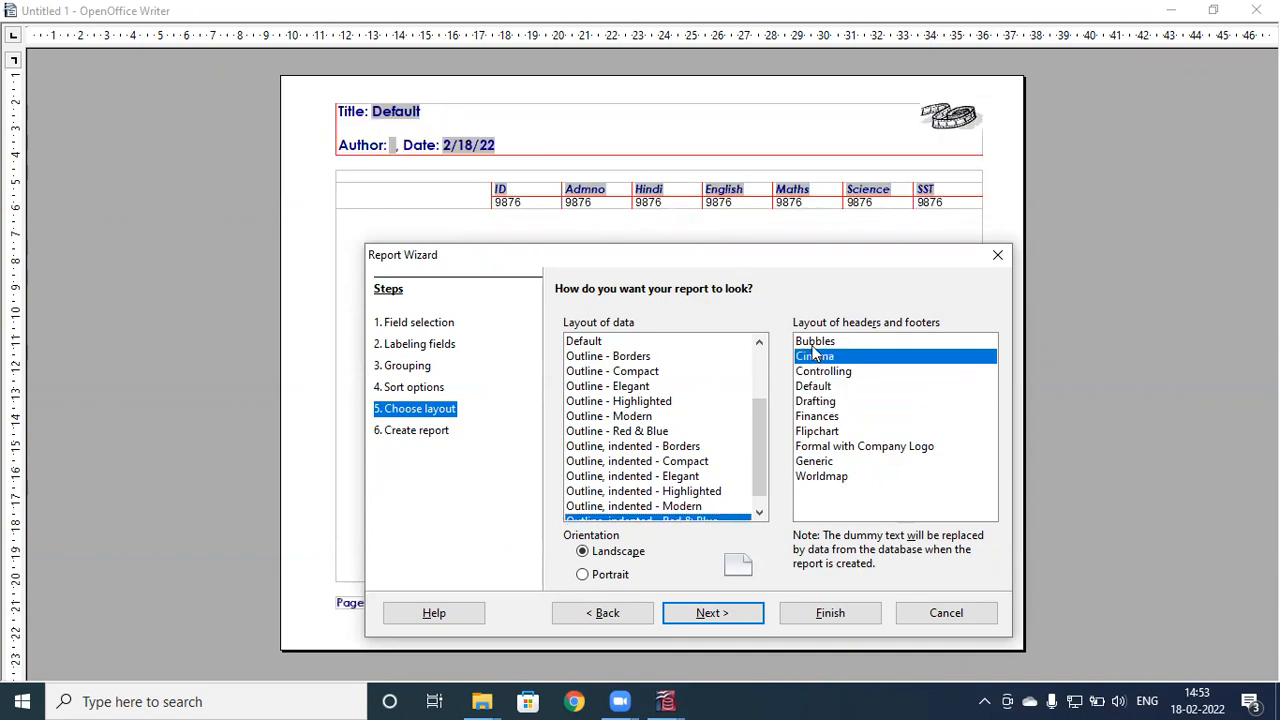
{"action": "left_click", "coordinate": [815, 345]}
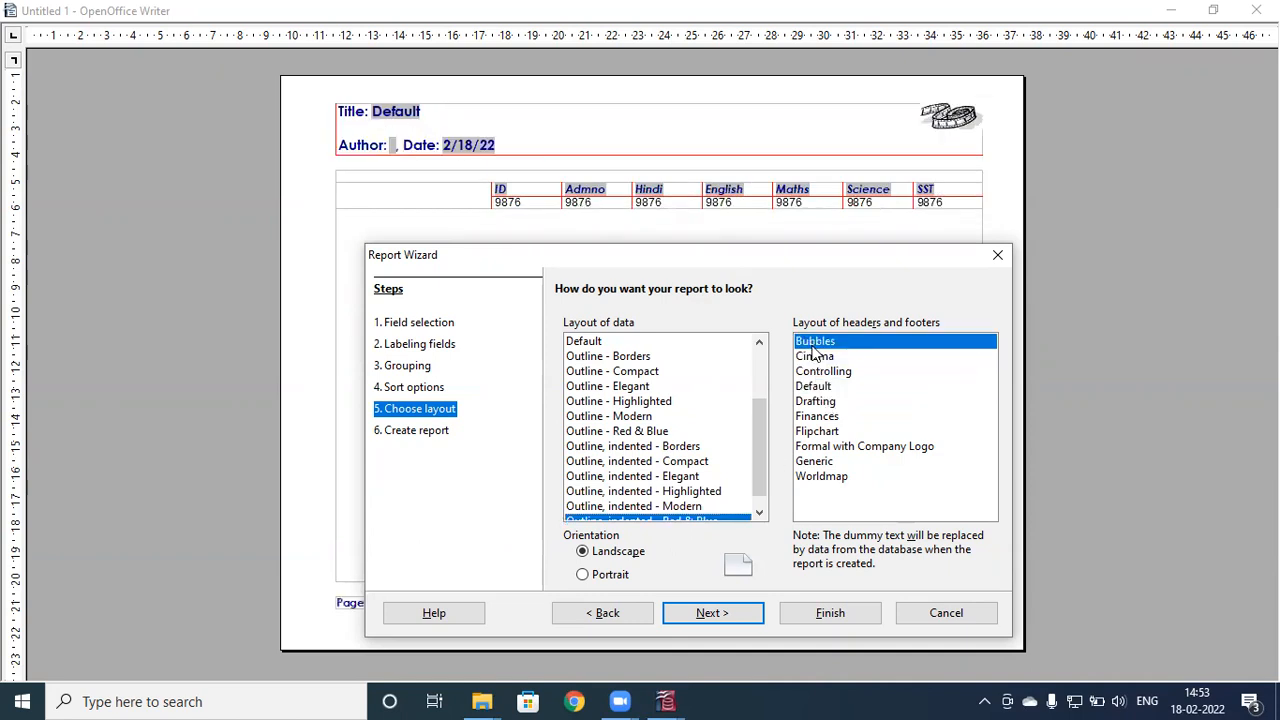
{"action": "left_click", "coordinate": [598, 344]}
{"action": "left_click", "coordinate": [600, 358]}
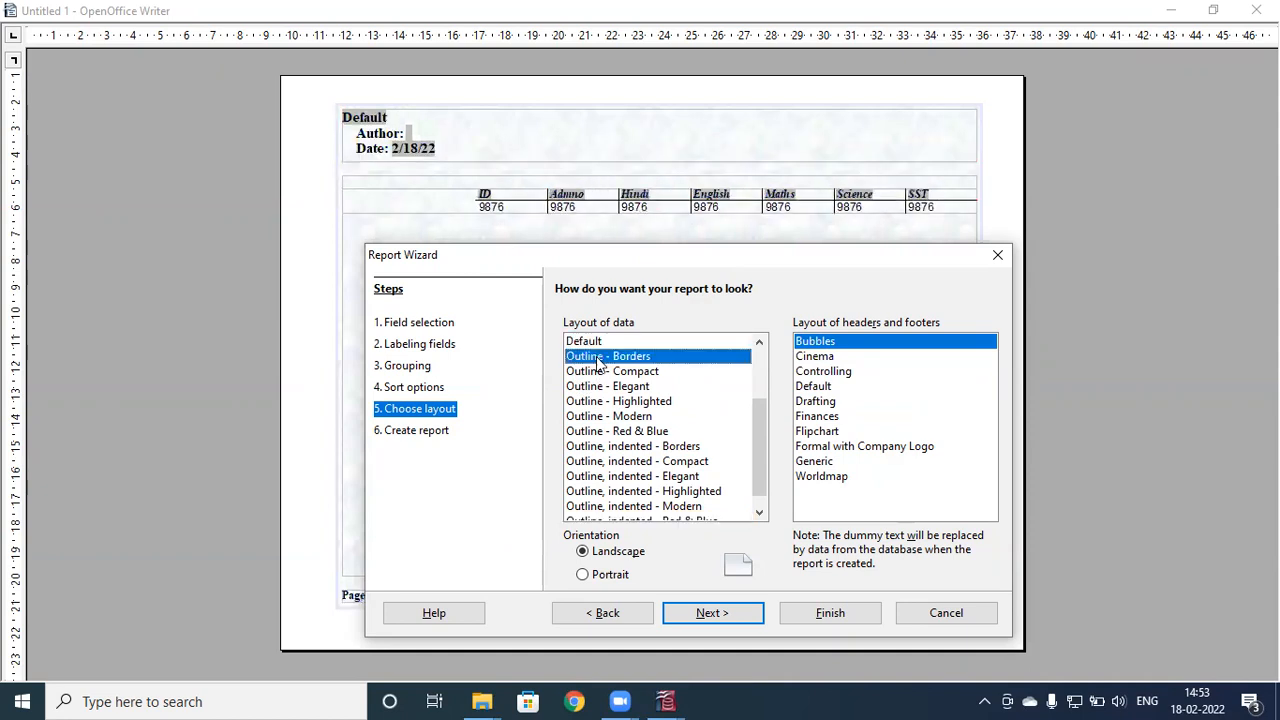
{"action": "left_click", "coordinate": [628, 374]}
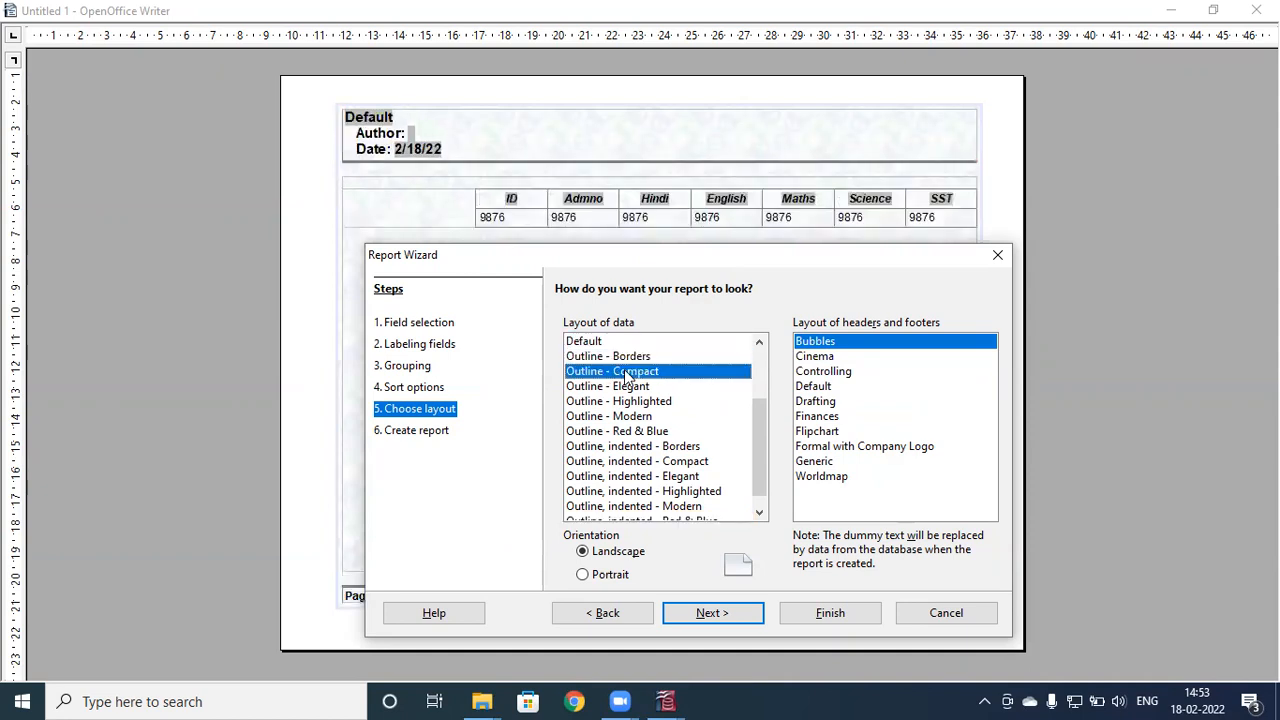
{"action": "left_click", "coordinate": [633, 388]}
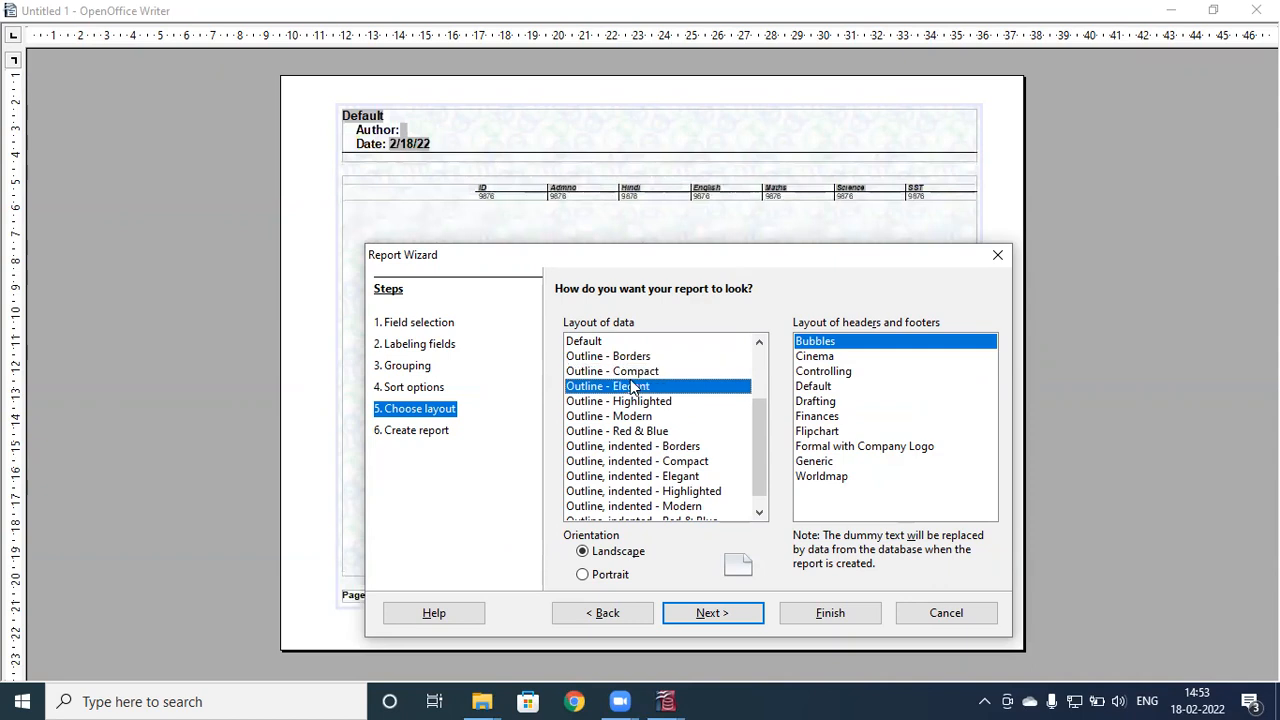
{"action": "left_click", "coordinate": [645, 404]}
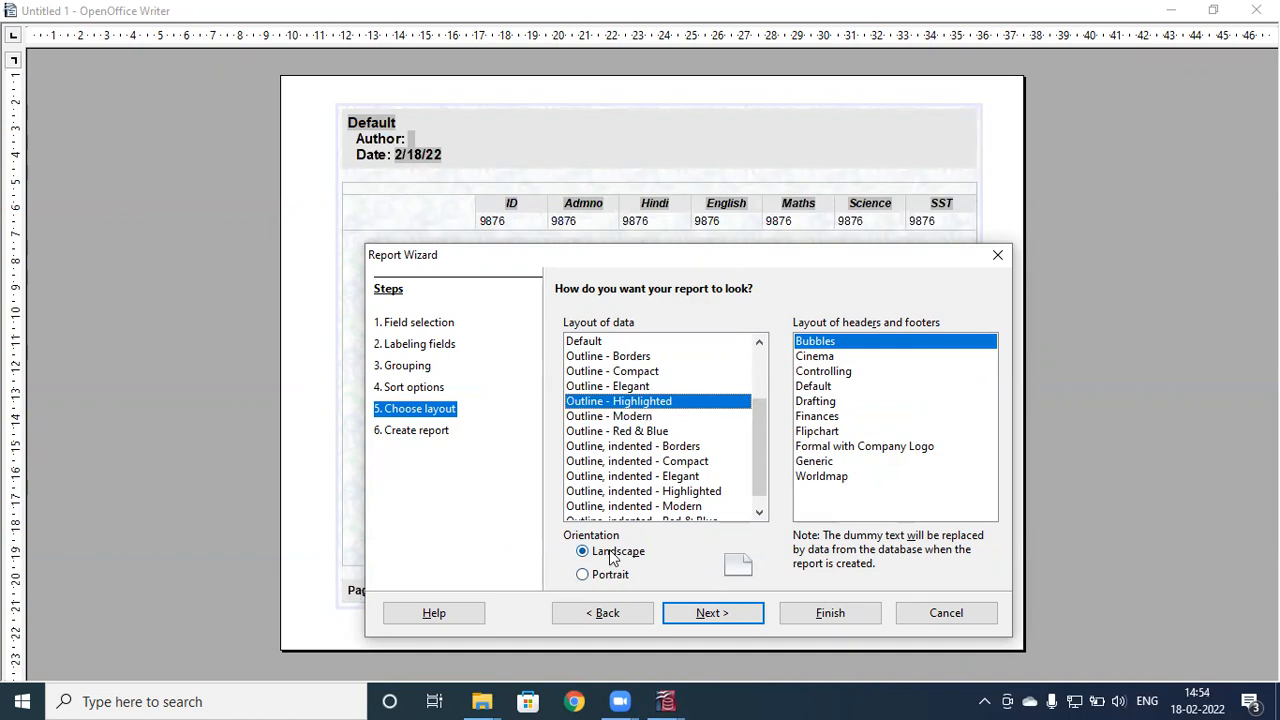
{"action": "left_click", "coordinate": [690, 613]}
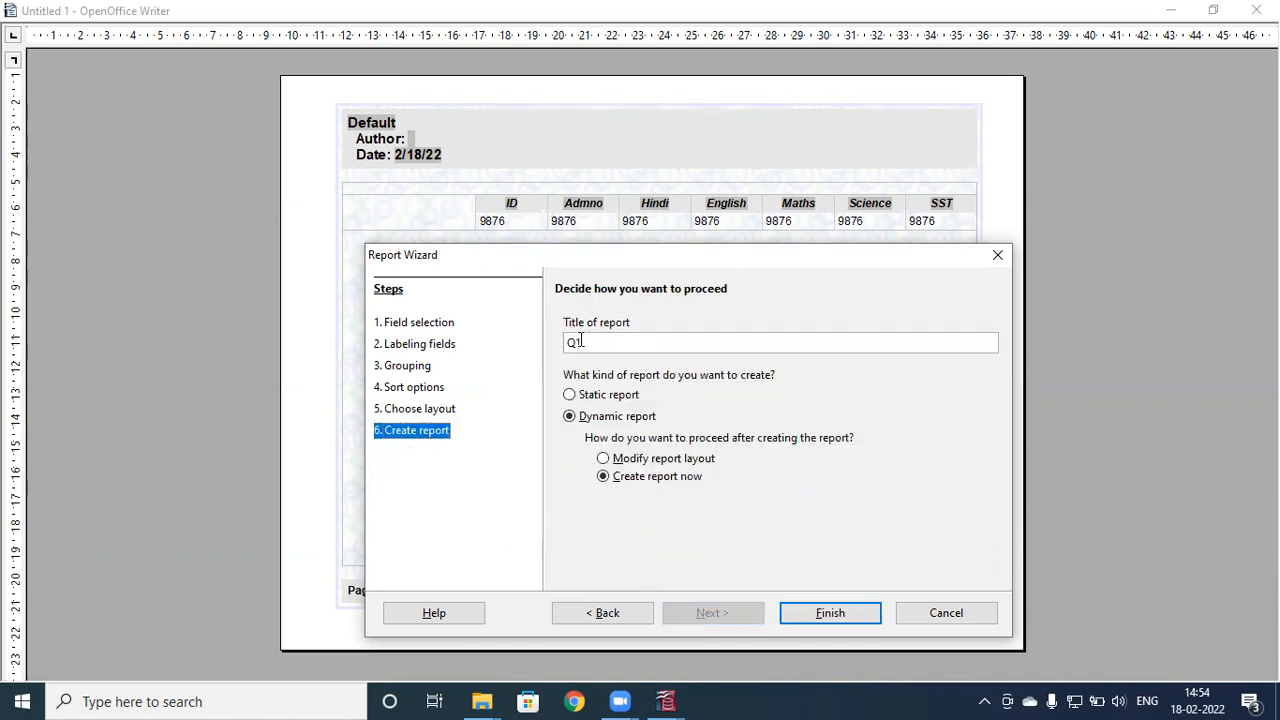
Step: Title the report Q1 Report and create it as a dynamic report, choosing to modify its layout
{"action": "left_click", "coordinate": [588, 341]}
{"action": "type", "text": "Report"}
{"action": "left_click", "coordinate": [668, 461]}
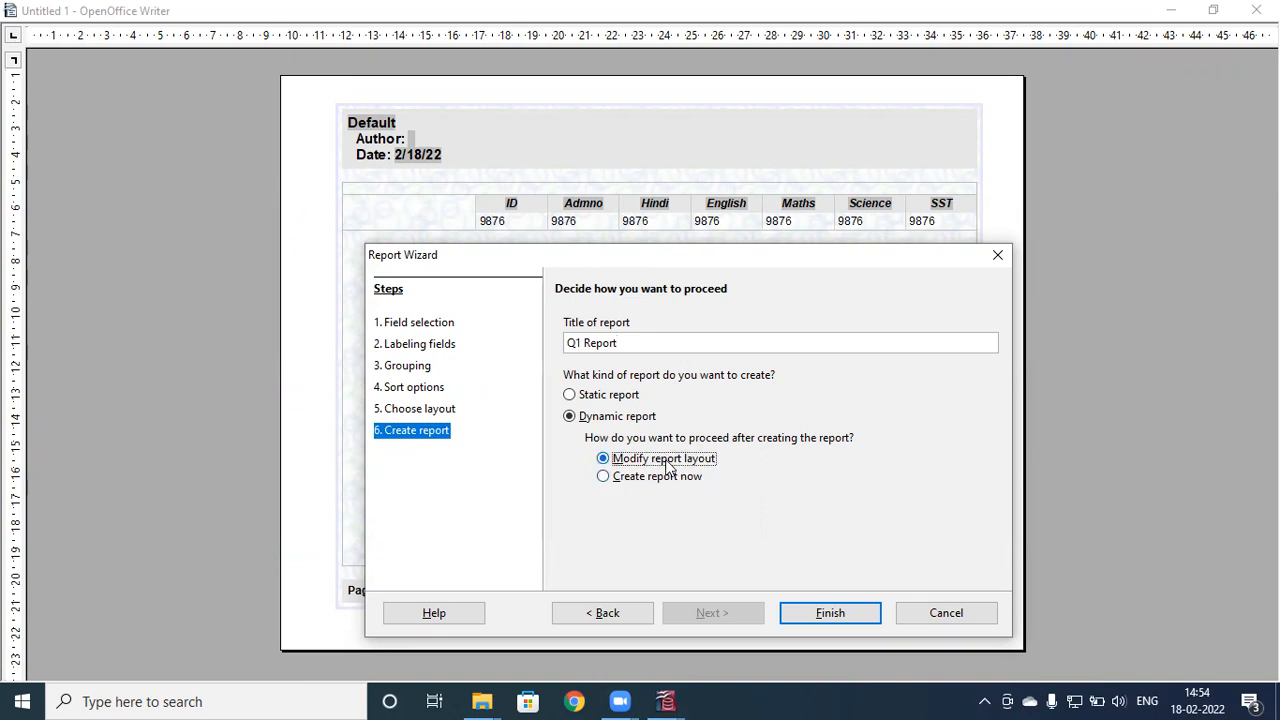
{"action": "left_click", "coordinate": [797, 612]}
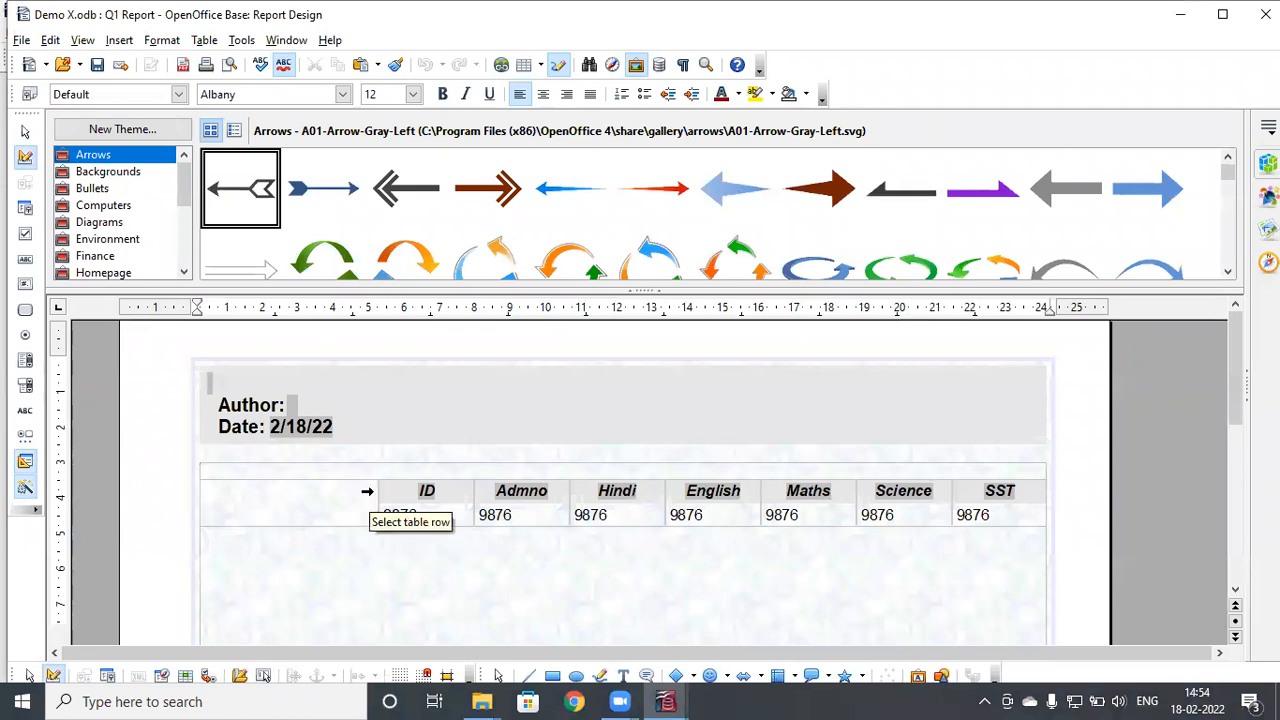
Step: Extend the report table's ID column towards the left page margin and shift the borders after ID, Admno, Hindi and English leftwards
{"action": "left_click_drag", "start_coordinate": [381, 498], "coordinate": [215, 494]}
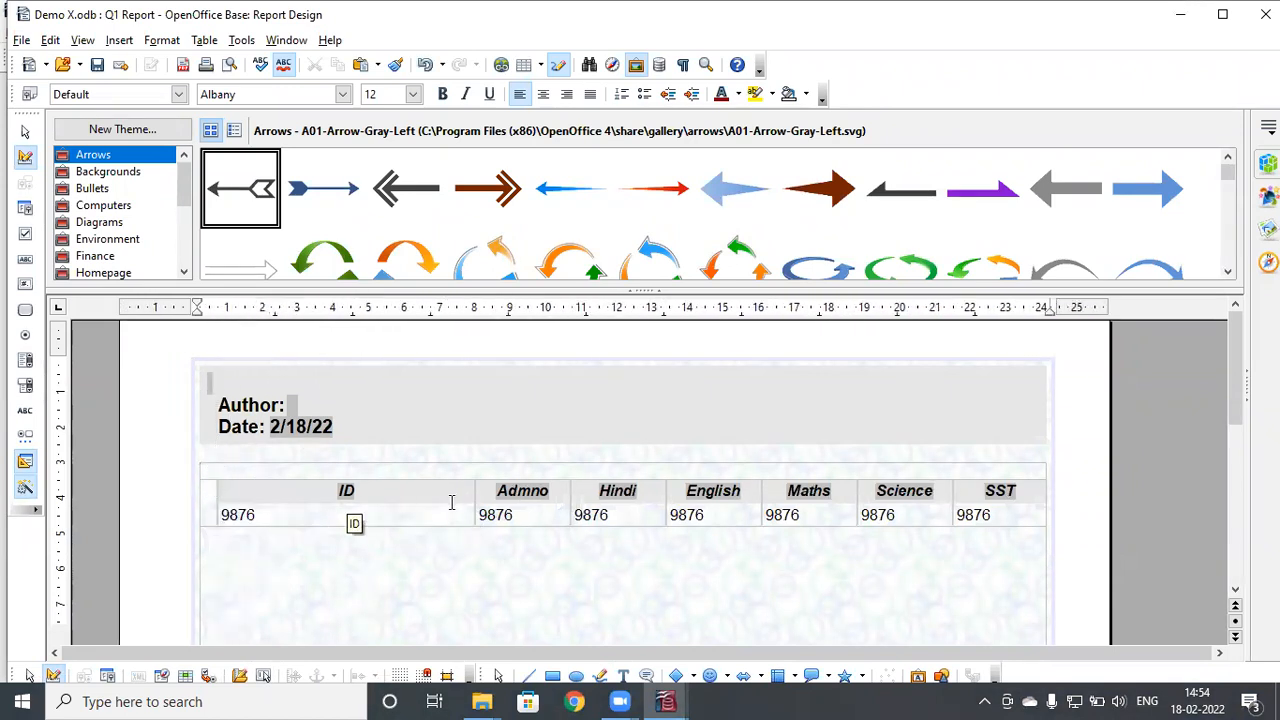
{"action": "left_click_drag", "start_coordinate": [470, 497], "coordinate": [338, 494]}
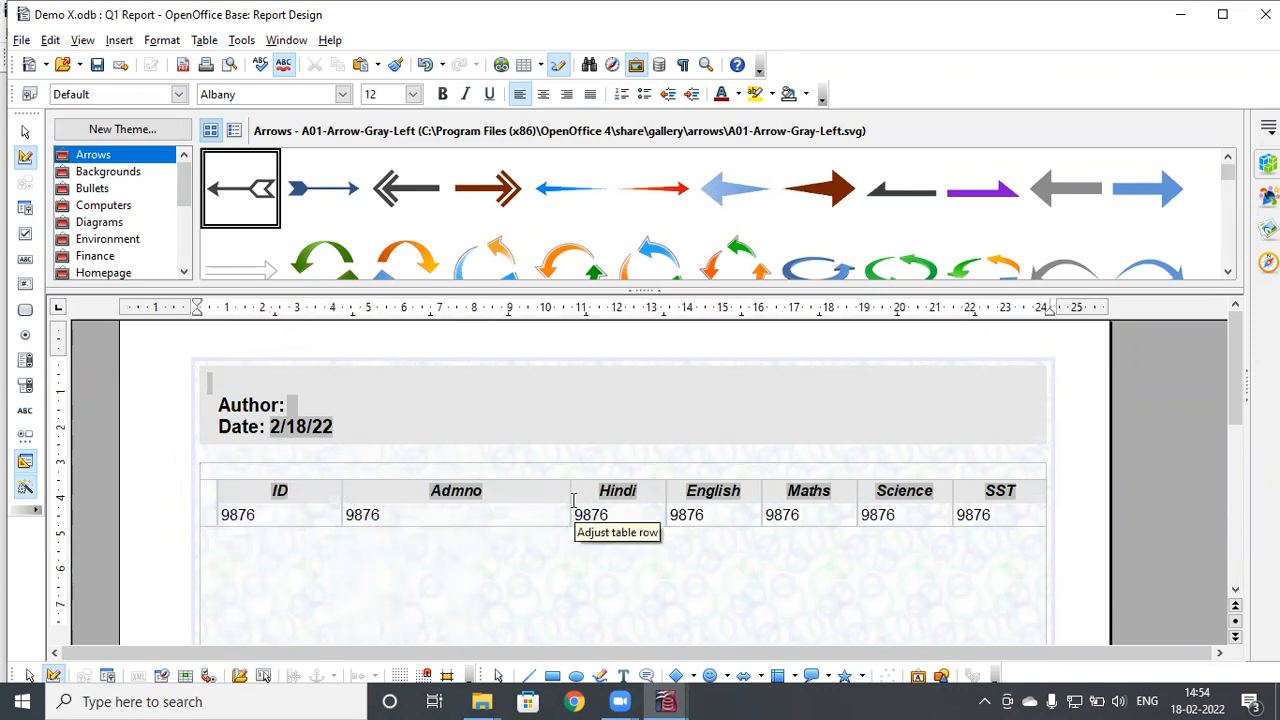
{"action": "left_click_drag", "start_coordinate": [569, 500], "coordinate": [498, 500]}
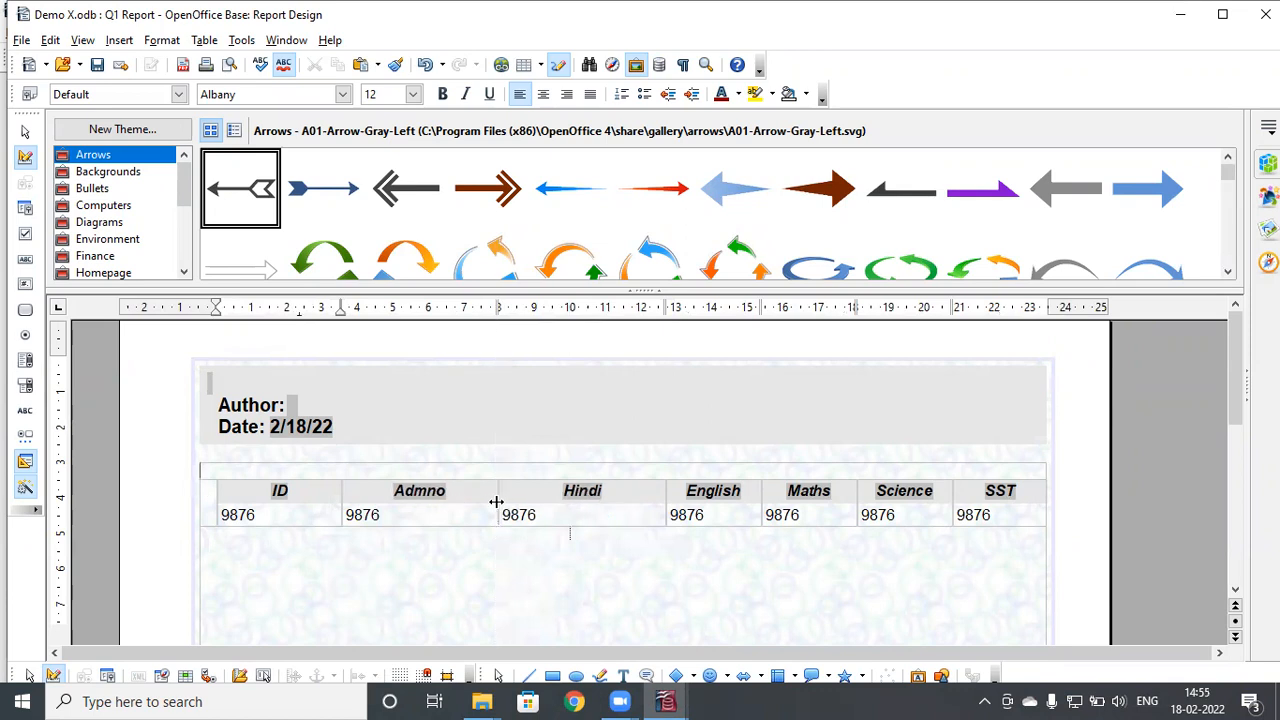
{"action": "left_click_drag", "start_coordinate": [665, 505], "coordinate": [628, 509]}
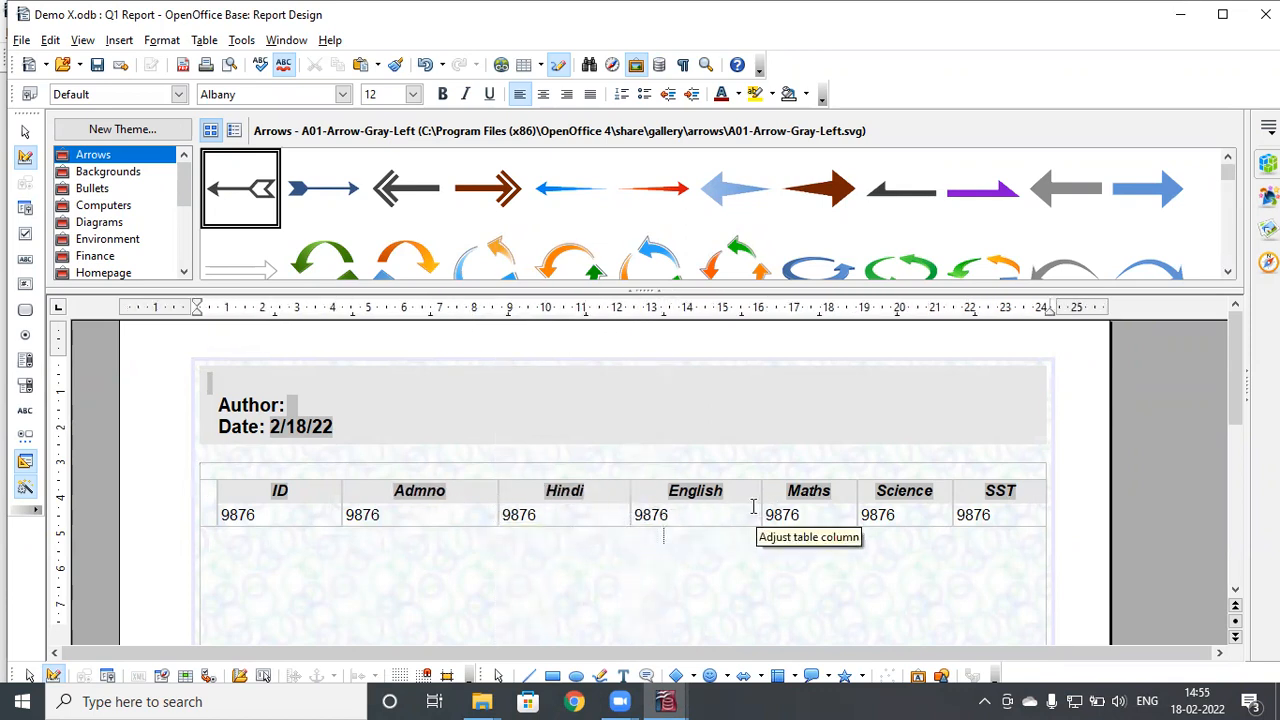
{"action": "left_click_drag", "start_coordinate": [759, 501], "coordinate": [747, 502]}
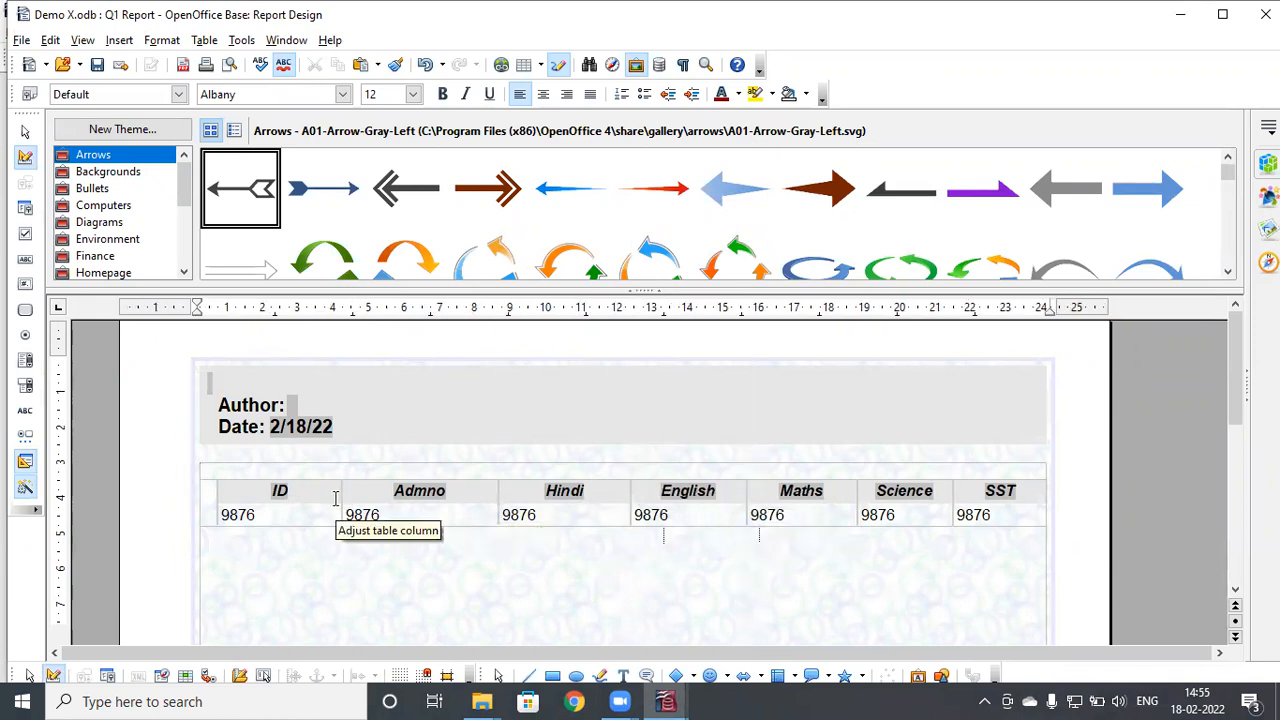
Step: Narrow the ID, Admno, Hindi and English columns of the report table further so they sit close together
{"action": "left_click_drag", "start_coordinate": [339, 494], "coordinate": [301, 496]}
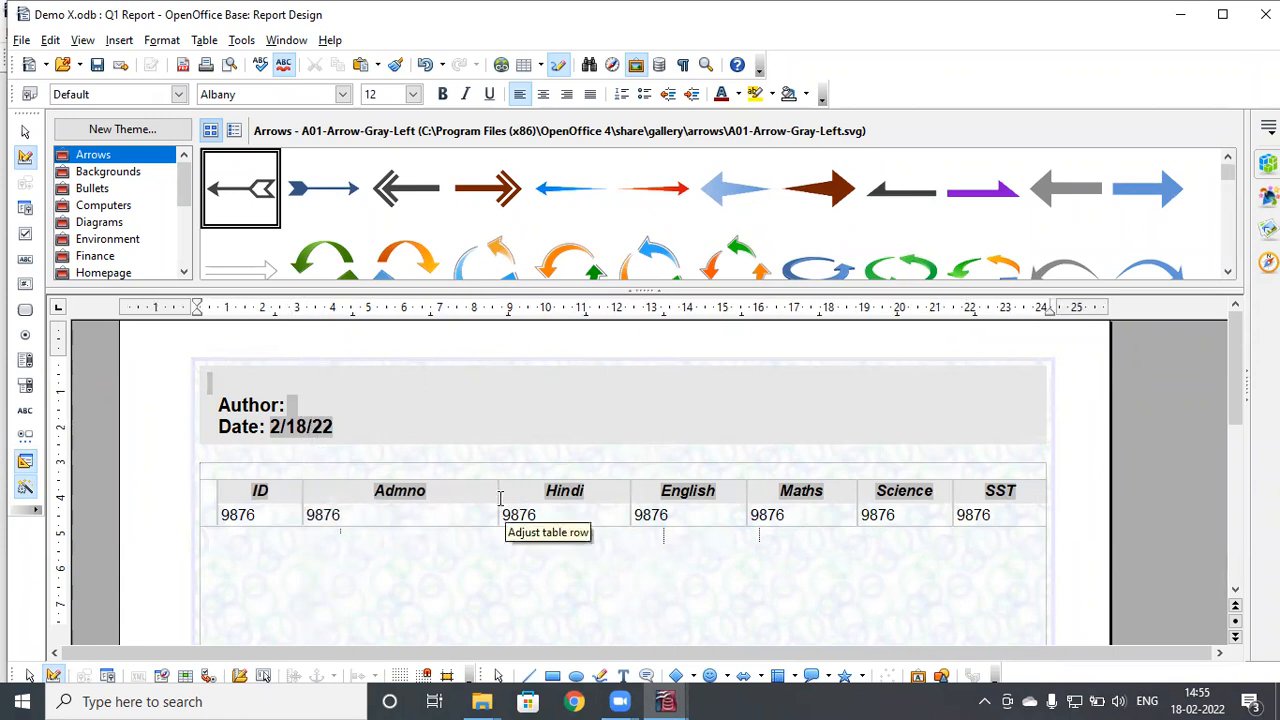
{"action": "left_click_drag", "start_coordinate": [496, 496], "coordinate": [391, 494]}
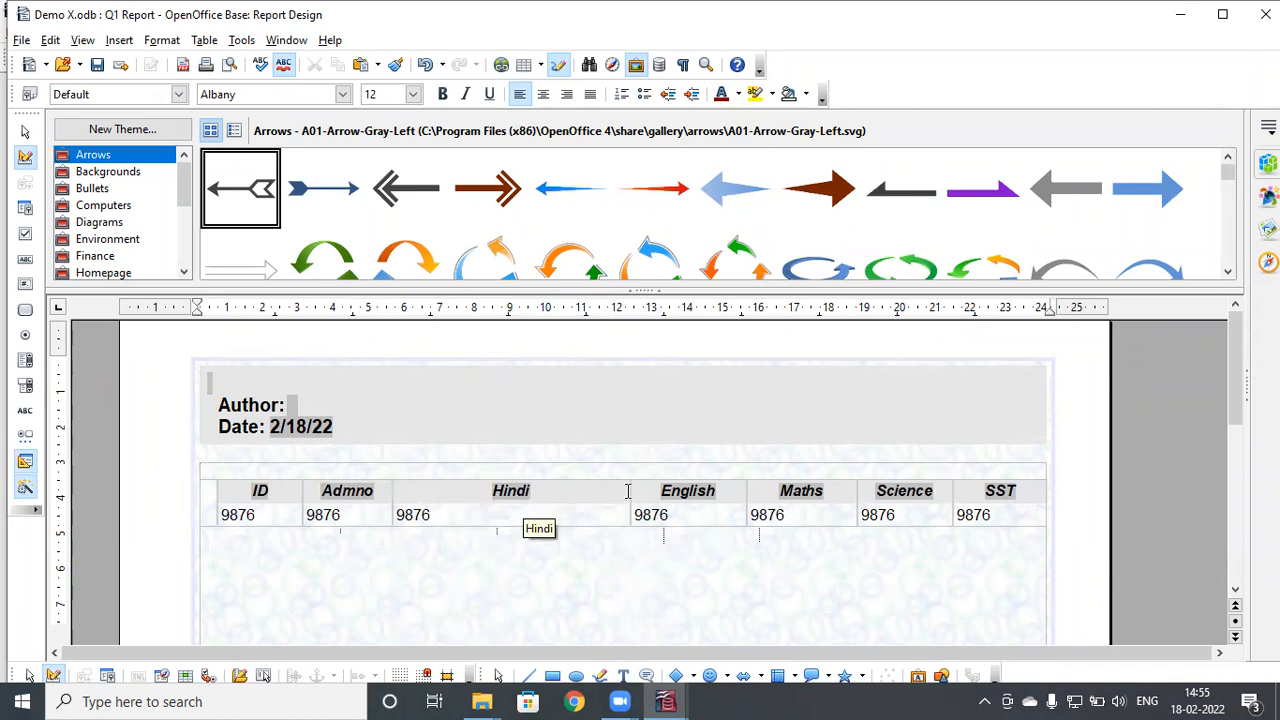
{"action": "left_click_drag", "start_coordinate": [627, 491], "coordinate": [466, 493]}
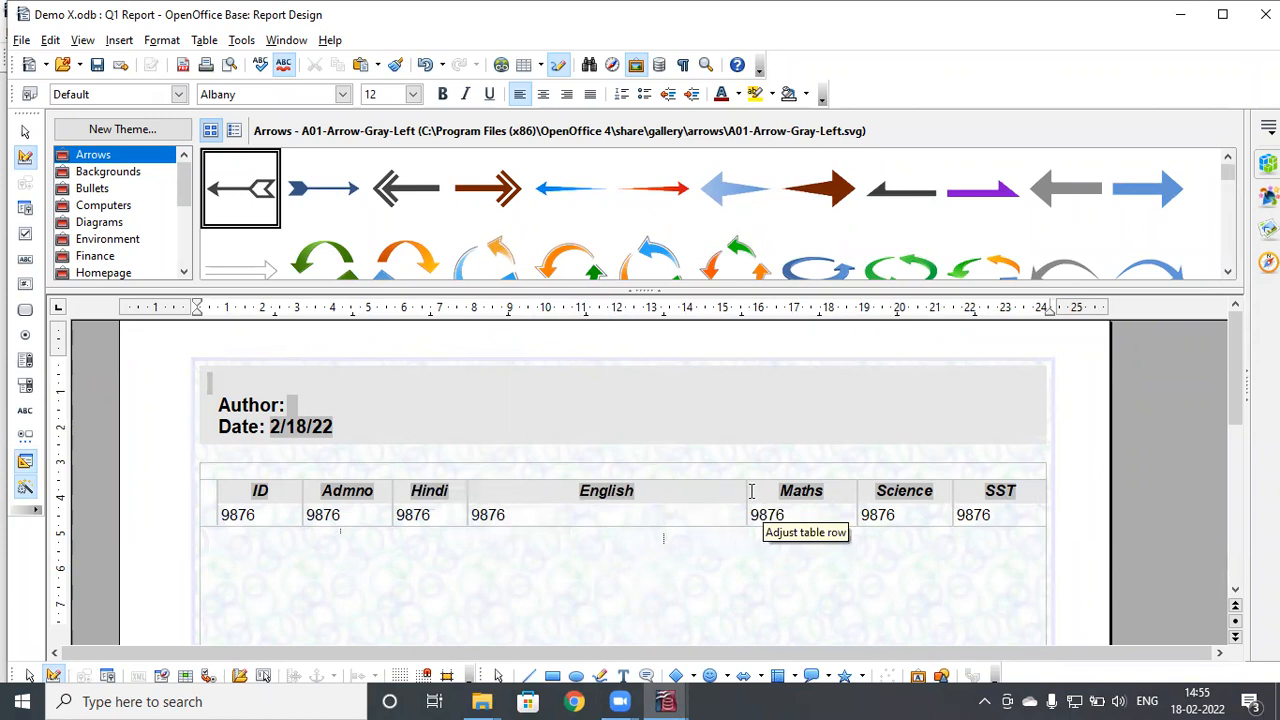
{"action": "left_click_drag", "start_coordinate": [745, 491], "coordinate": [678, 498]}
{"action": "left_click_drag", "start_coordinate": [620, 497], "coordinate": [528, 501]}
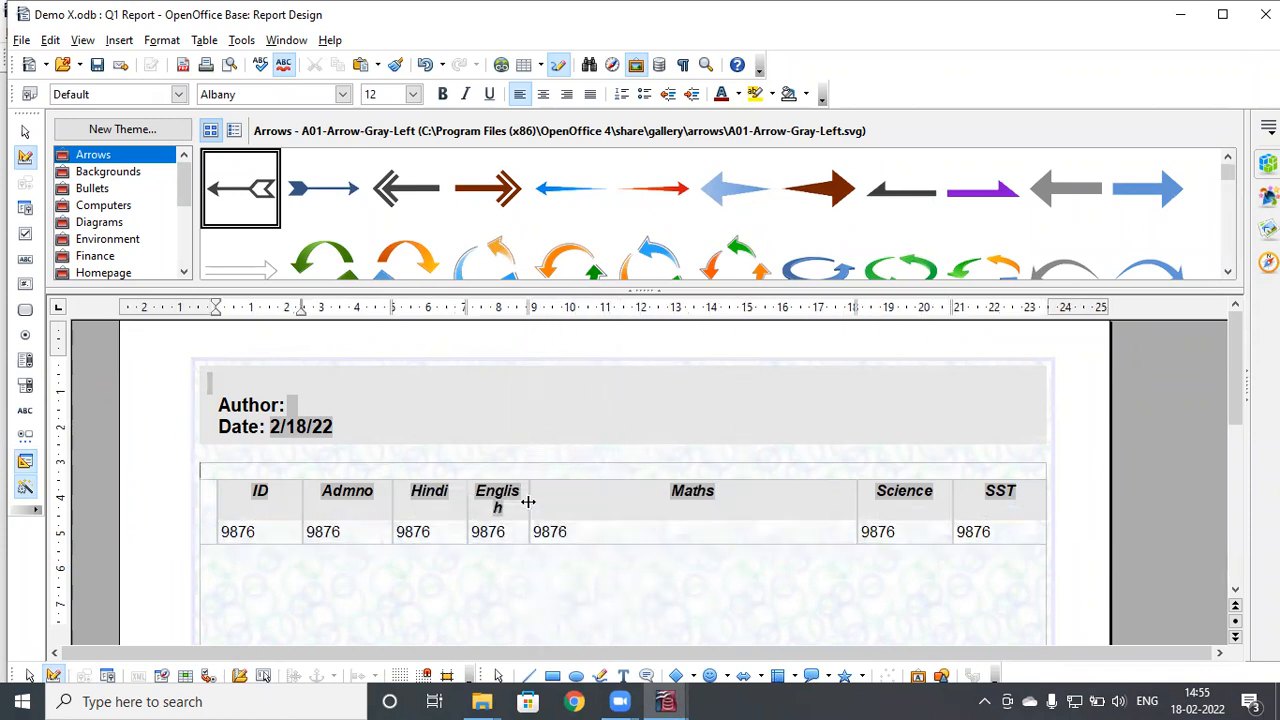
Step: Narrow the Maths, Science and SST columns, and widen English slightly so its heading fits on one line
{"action": "left_click_drag", "start_coordinate": [856, 499], "coordinate": [629, 507]}
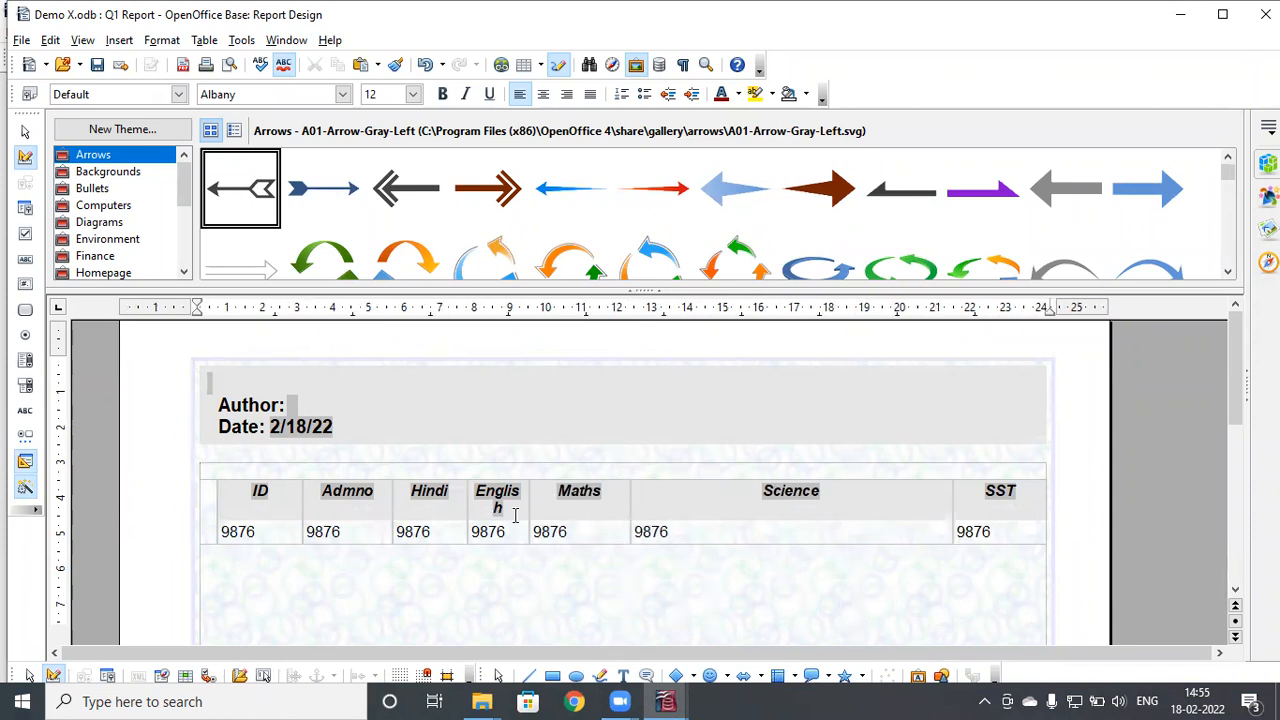
{"action": "left_click_drag", "start_coordinate": [528, 509], "coordinate": [554, 507]}
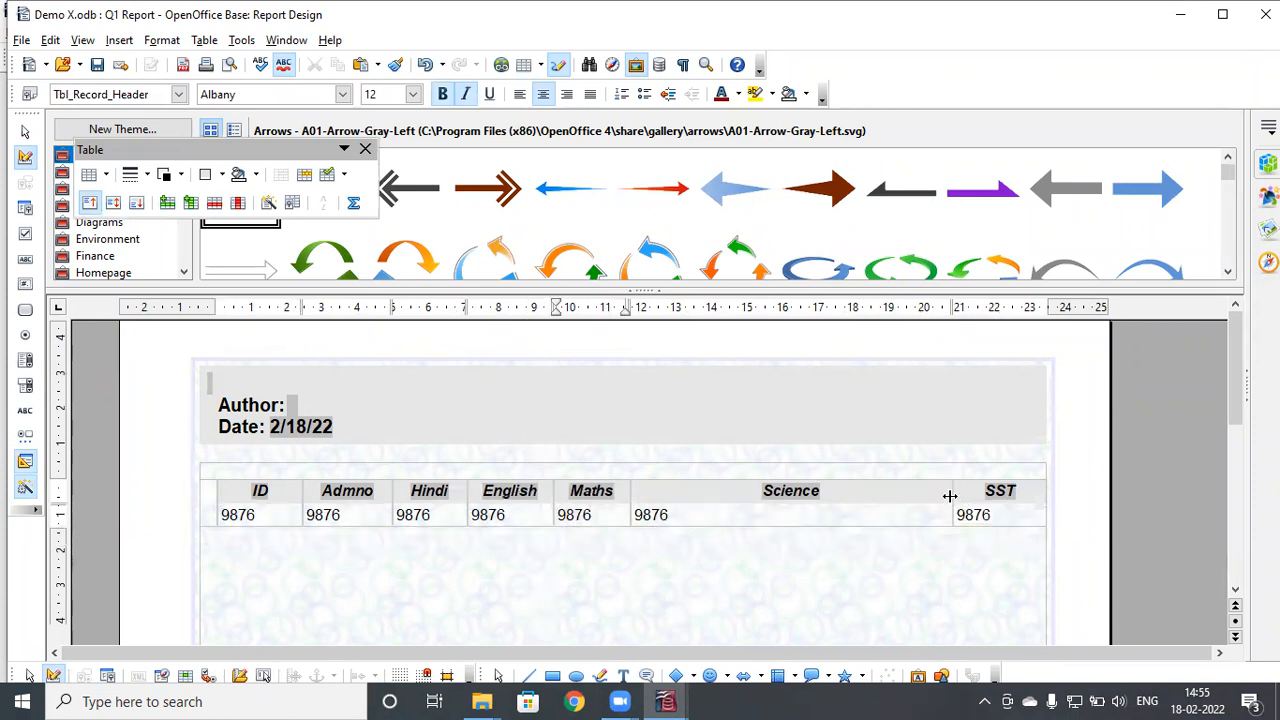
{"action": "left_click_drag", "start_coordinate": [949, 505], "coordinate": [731, 514]}
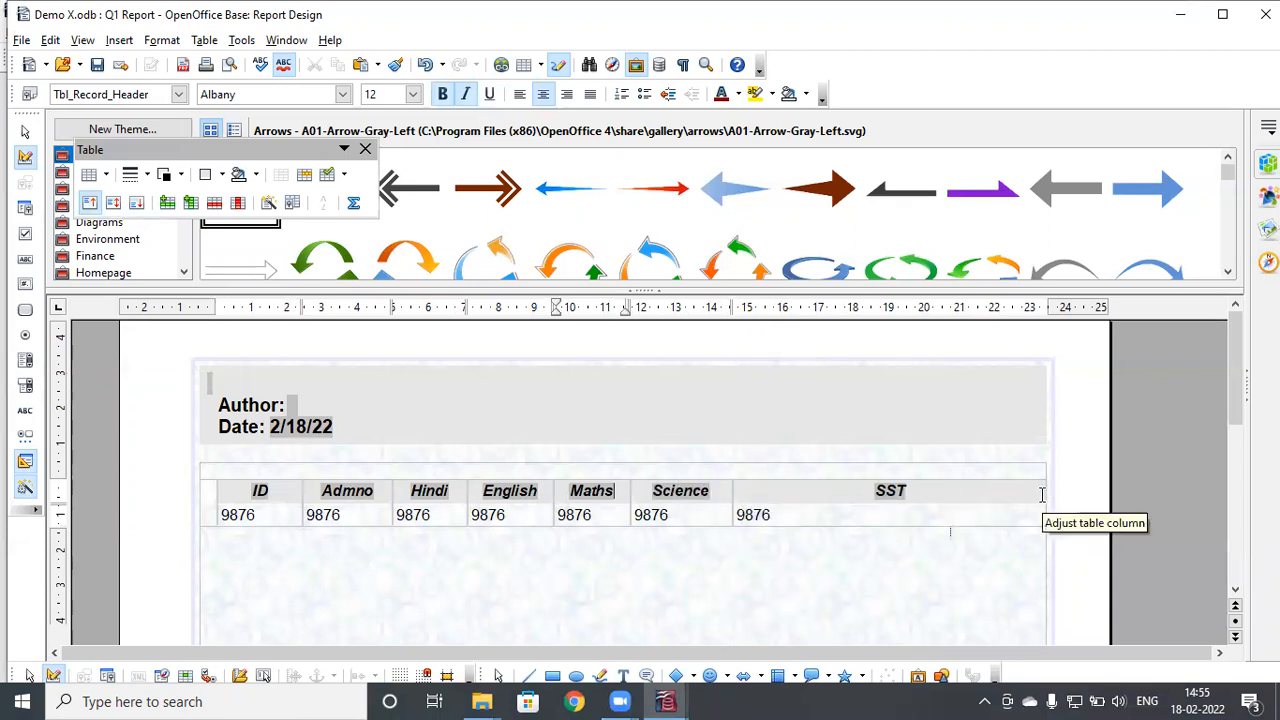
{"action": "left_click_drag", "start_coordinate": [1047, 494], "coordinate": [805, 506]}
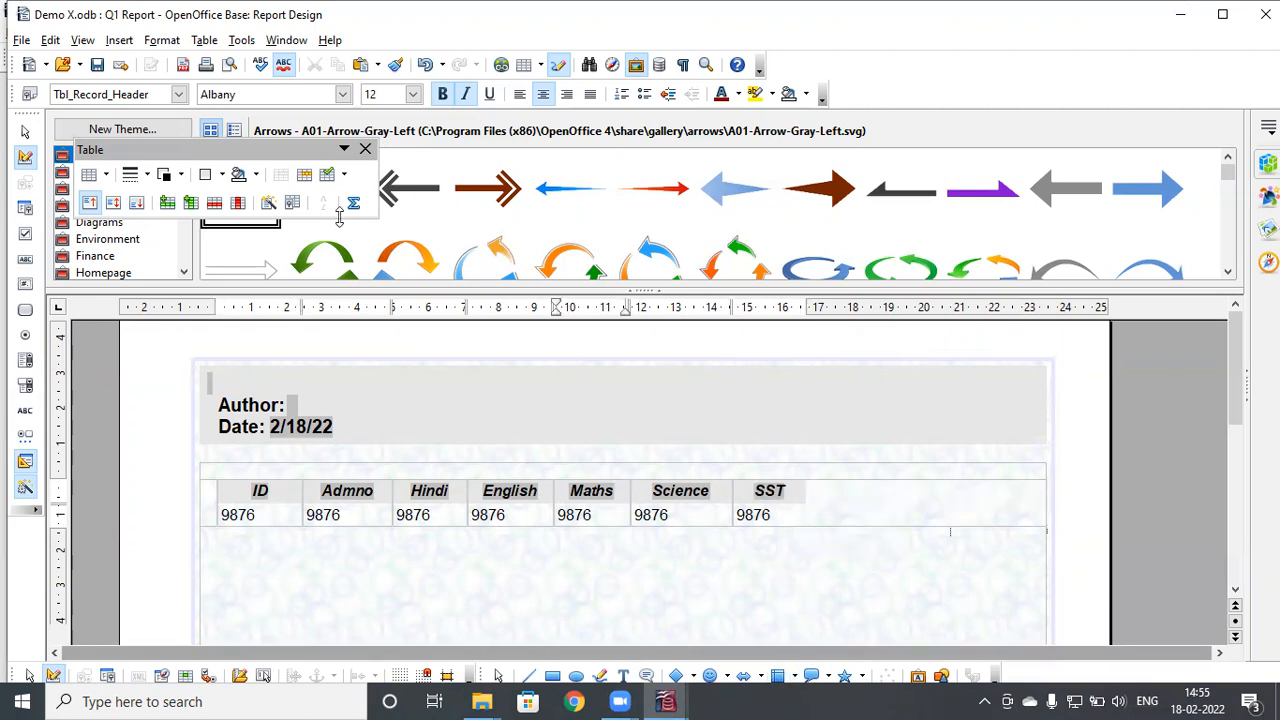
Step: Try an orange background on the Maths header cell and undo it
{"action": "left_click", "coordinate": [255, 175]}
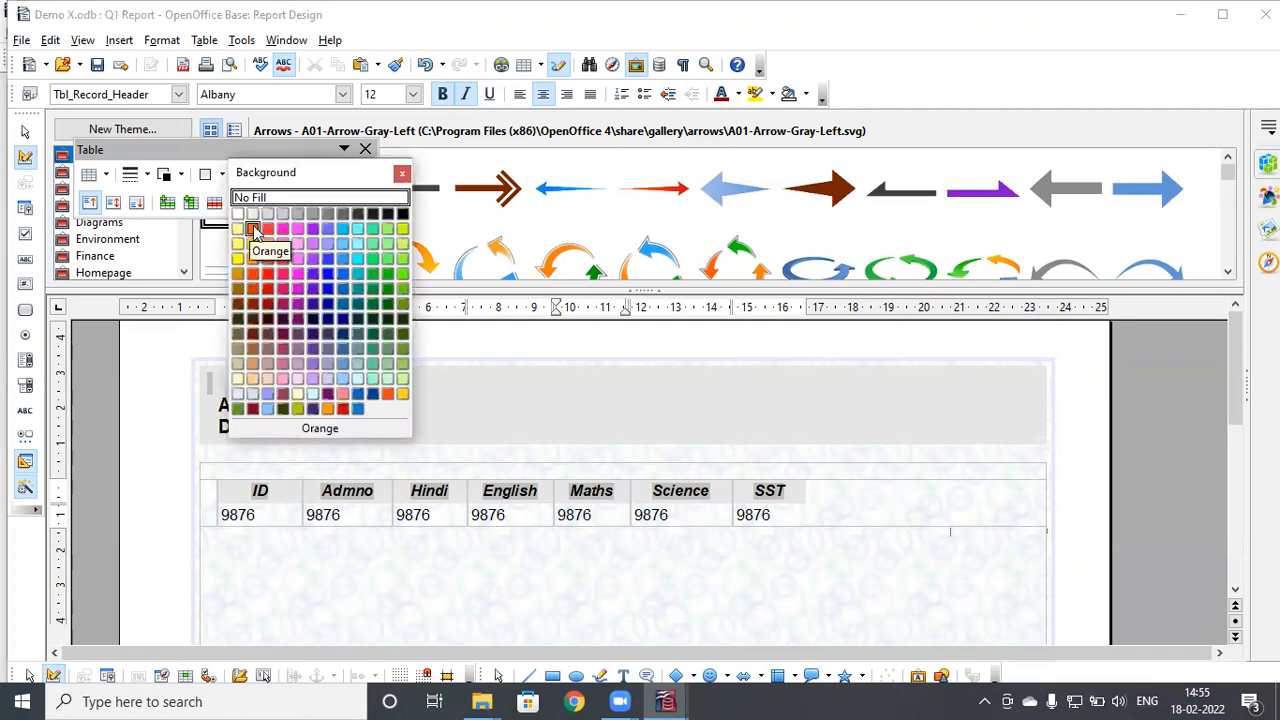
{"action": "left_click", "coordinate": [256, 232]}
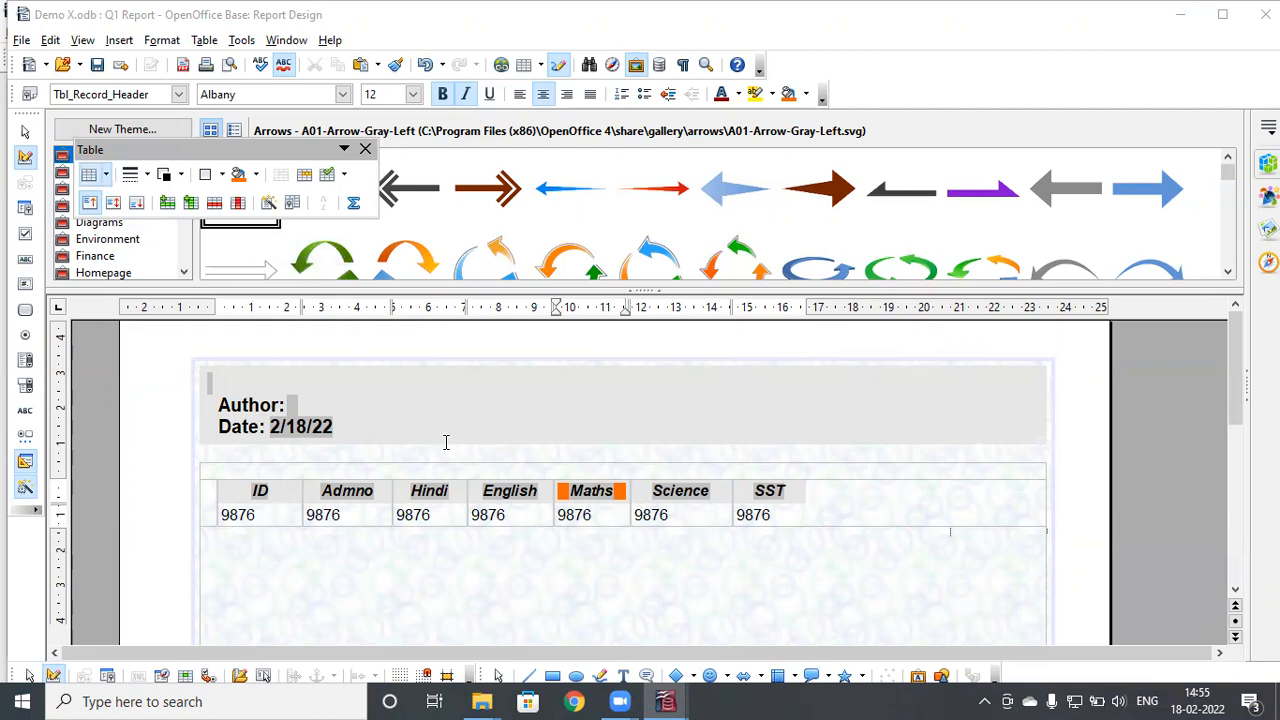
{"action": "left_click", "coordinate": [409, 398]}
{"action": "left_click", "coordinate": [737, 575]}
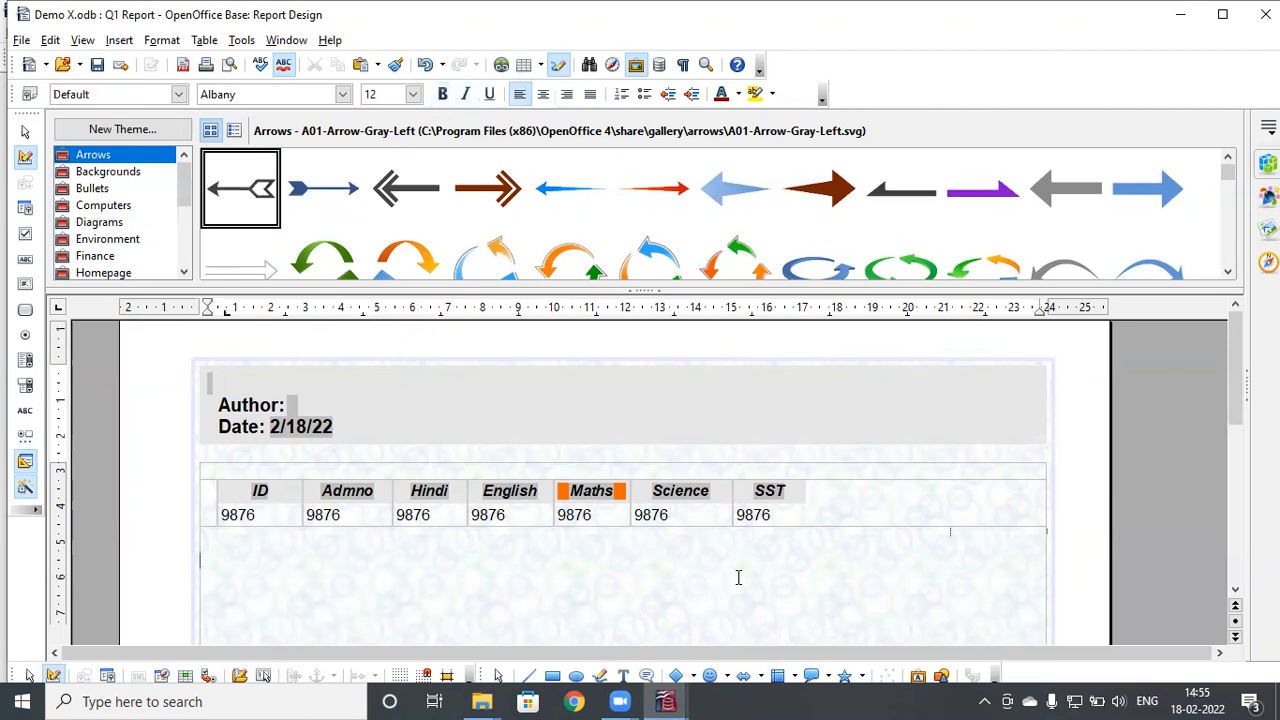
{"action": "key", "text": "ctrl+z"}
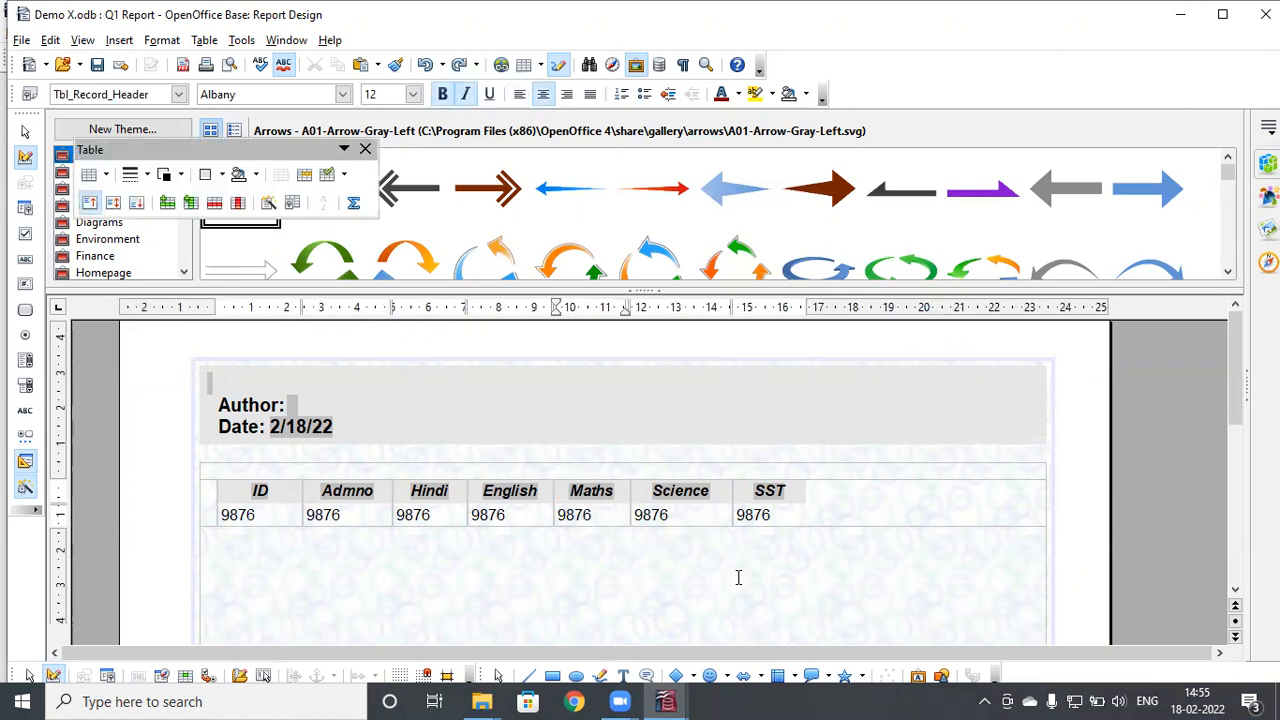
Step: Close the floating Table toolbar and switch the report to the Web Layout view
{"action": "left_click", "coordinate": [365, 149]}
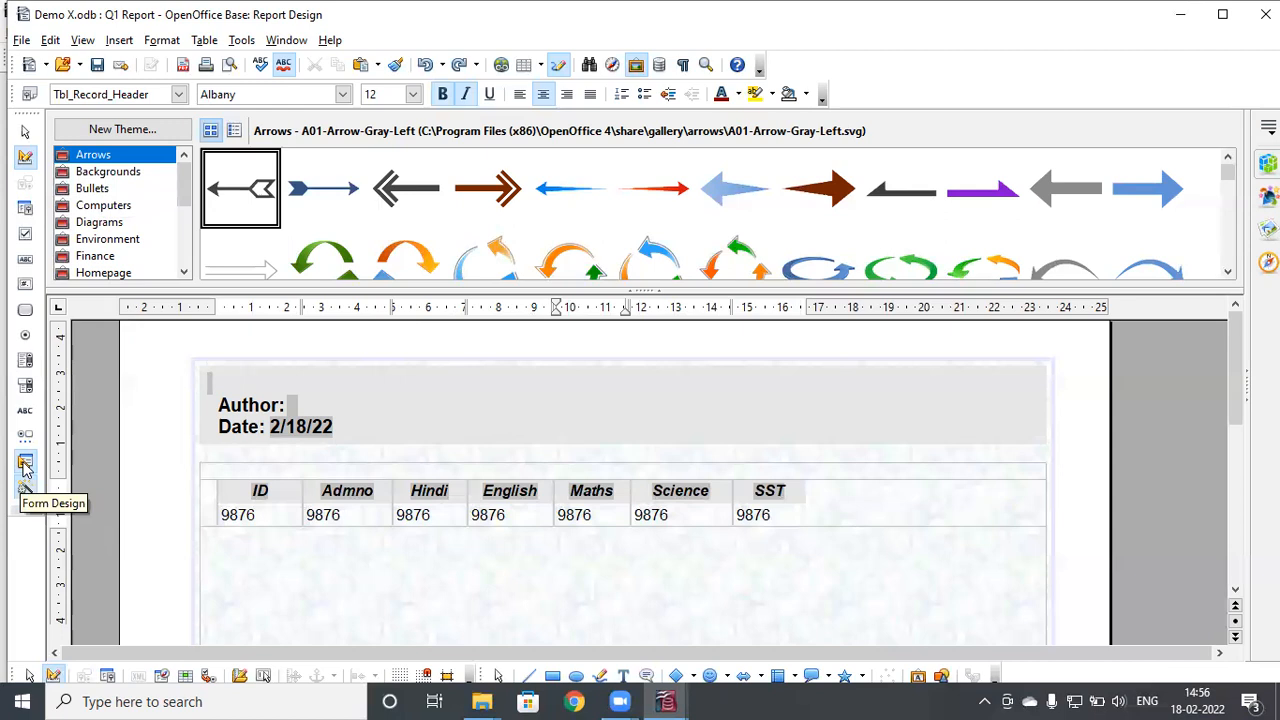
{"action": "left_click", "coordinate": [97, 42]}
{"action": "left_click", "coordinate": [97, 42]}
{"action": "left_click", "coordinate": [90, 41]}
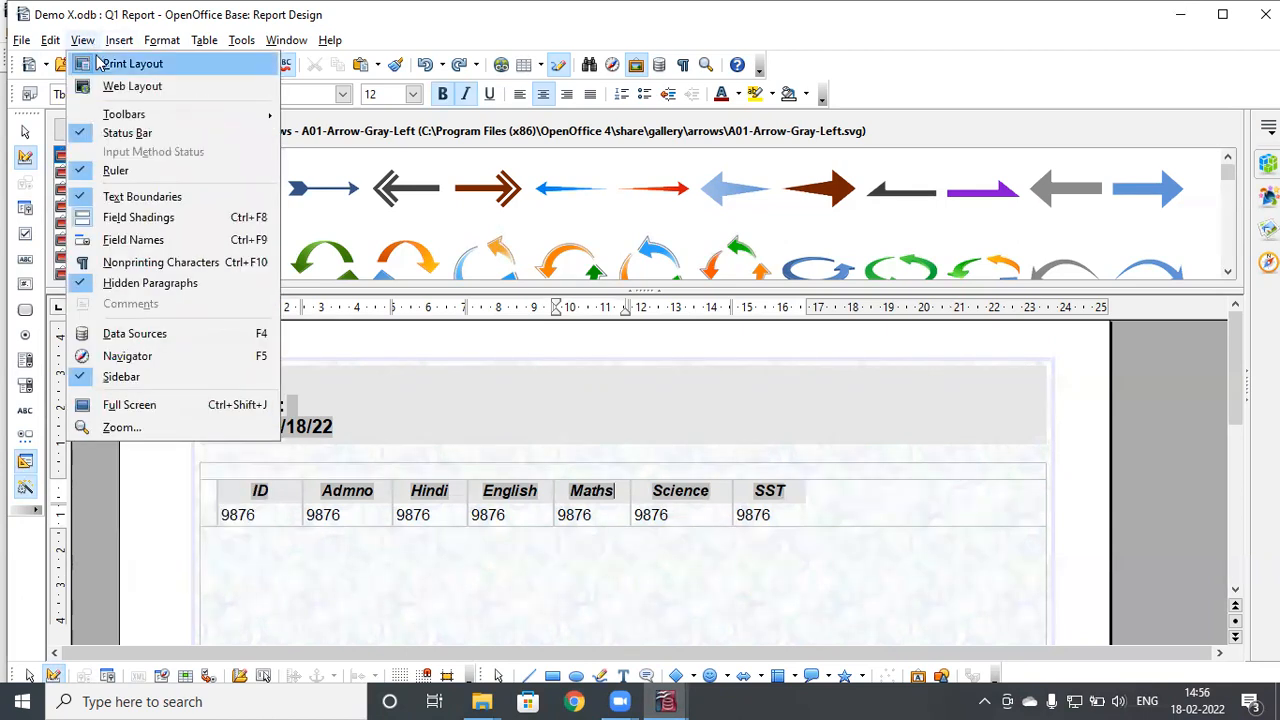
{"action": "left_click", "coordinate": [109, 67]}
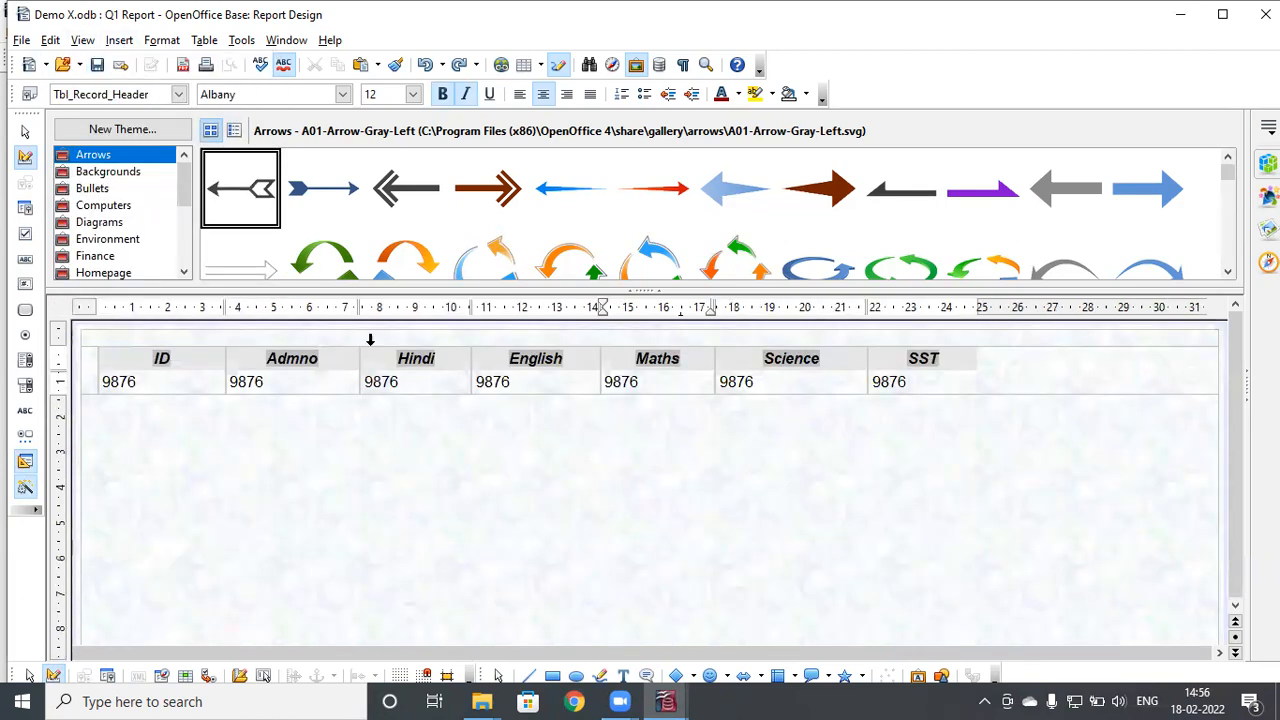
{"action": "left_click", "coordinate": [500, 386]}
{"action": "left_click", "coordinate": [926, 384]}
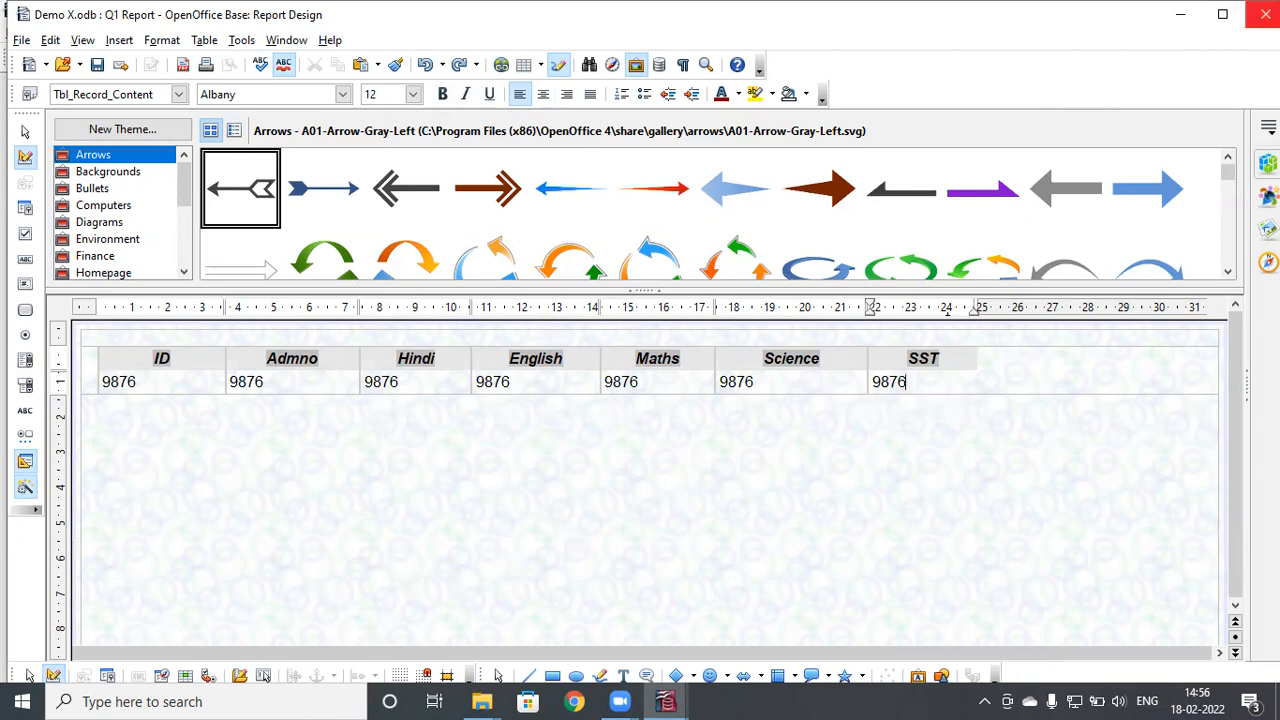
Step: Close the Q1 Report design window
{"action": "left_click", "coordinate": [1265, 14]}
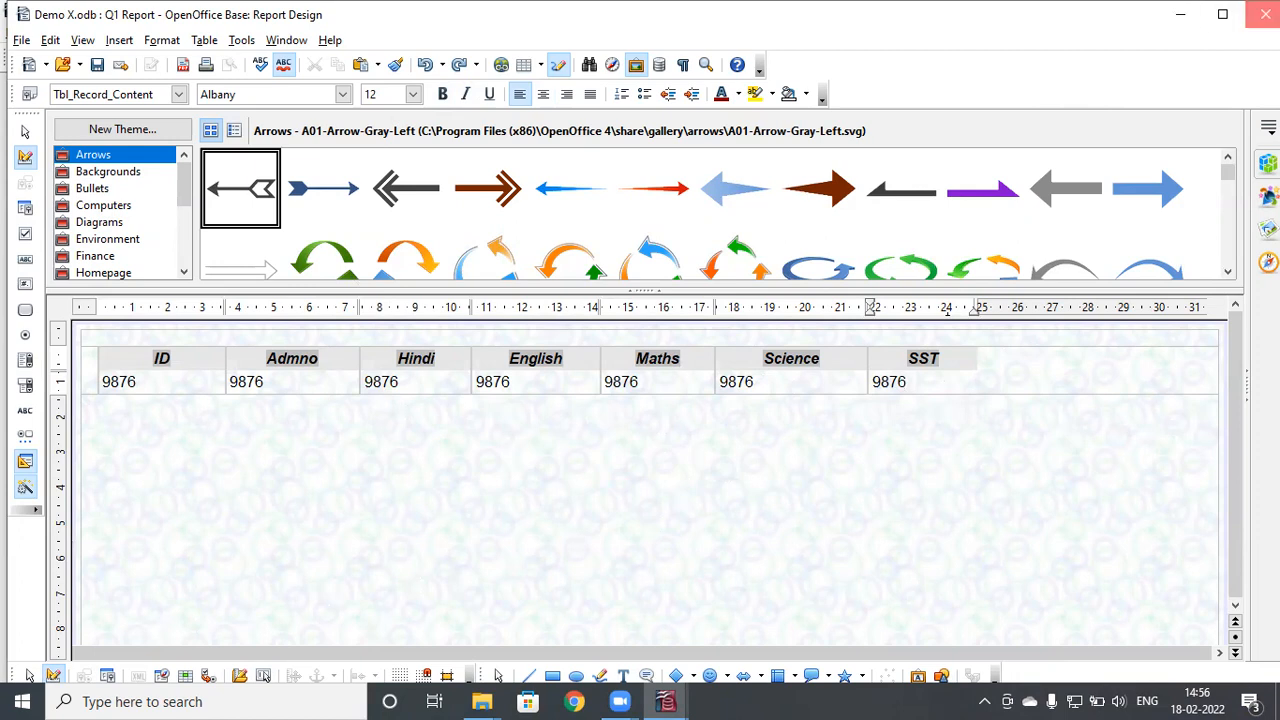
{"action": "left_click", "coordinate": [562, 390]}
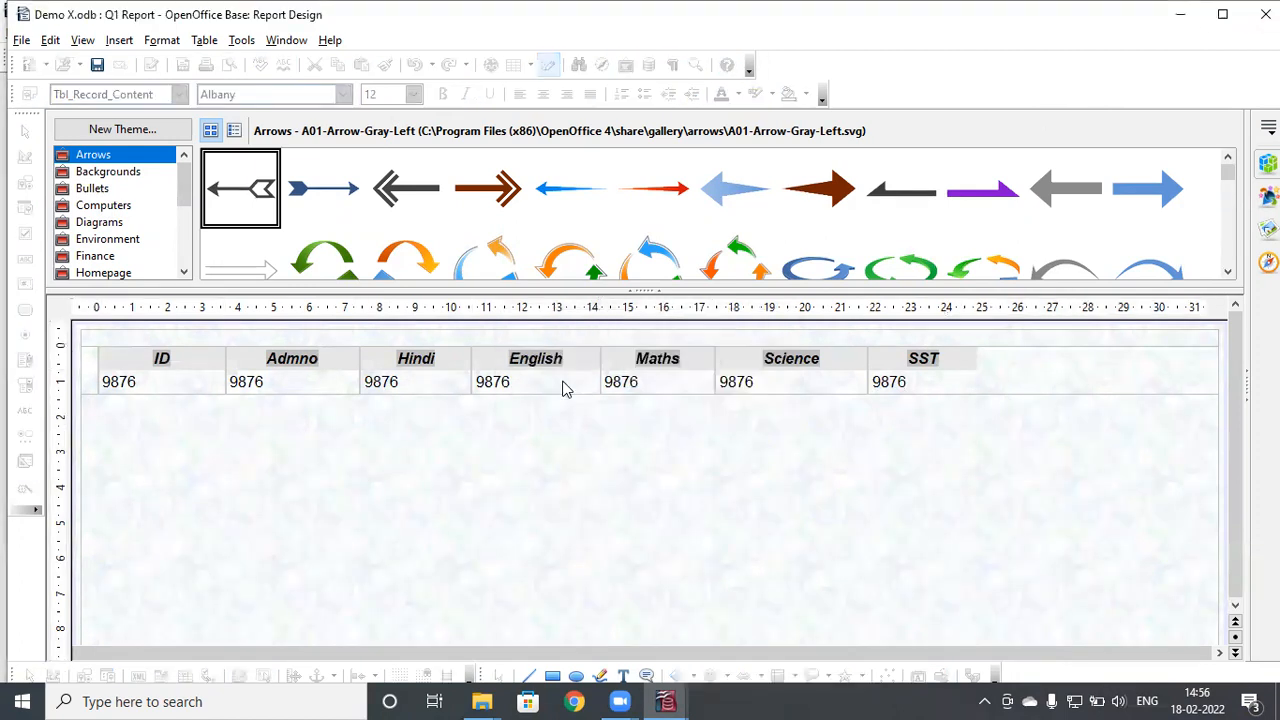
{"action": "double_click", "coordinate": [195, 307]}
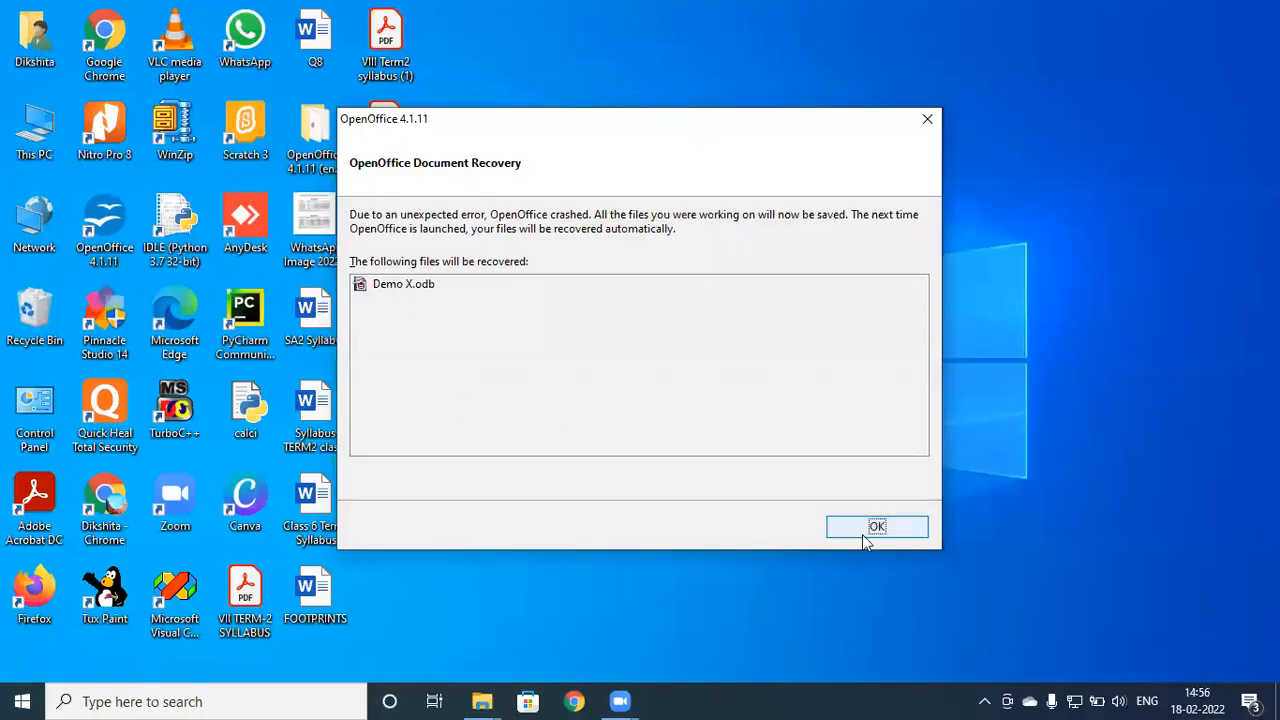
Step: Start the recovery save of Demo X.odb and try to close the Document Recovery dialog
{"action": "left_click", "coordinate": [864, 536]}
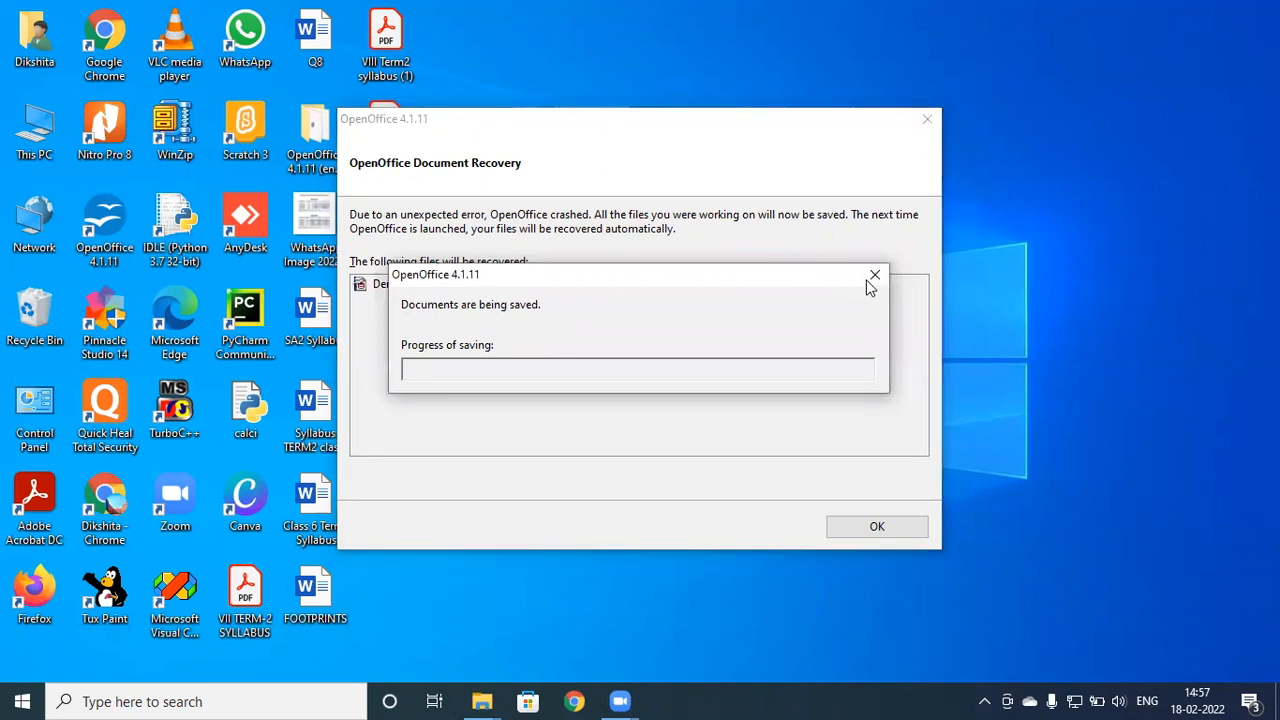
{"action": "left_click", "coordinate": [928, 122]}
{"action": "left_click", "coordinate": [926, 120]}
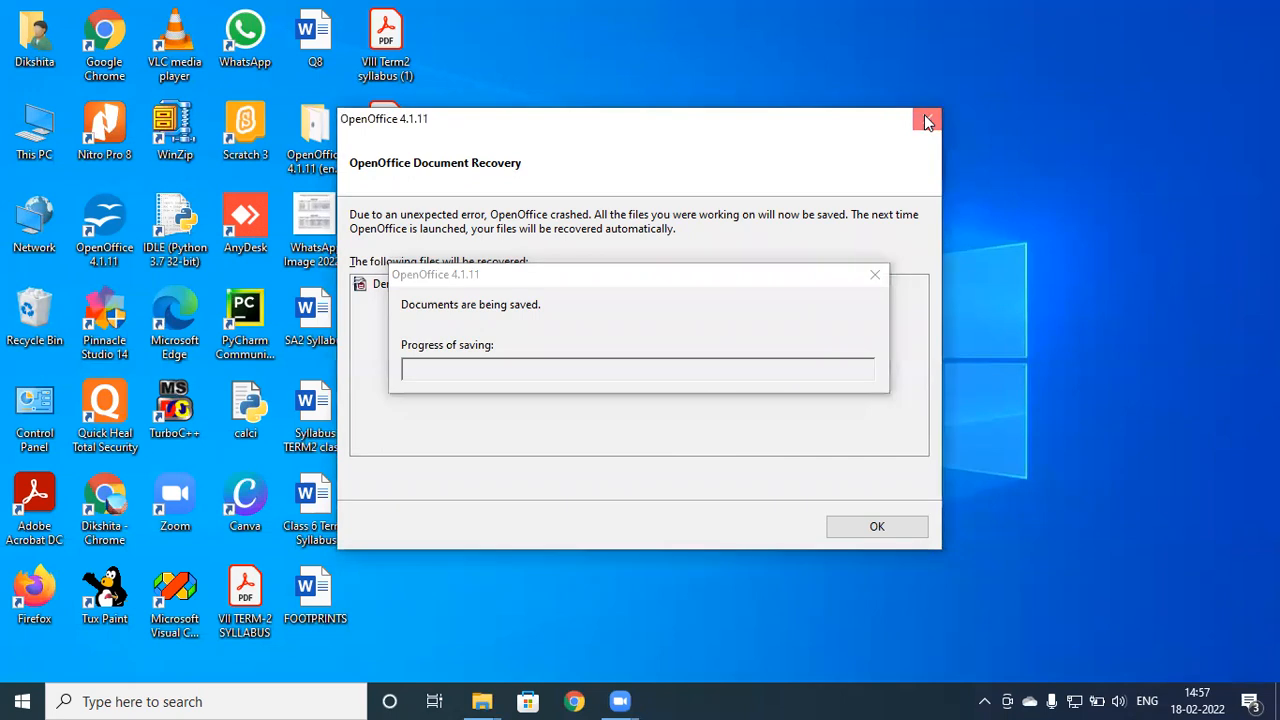